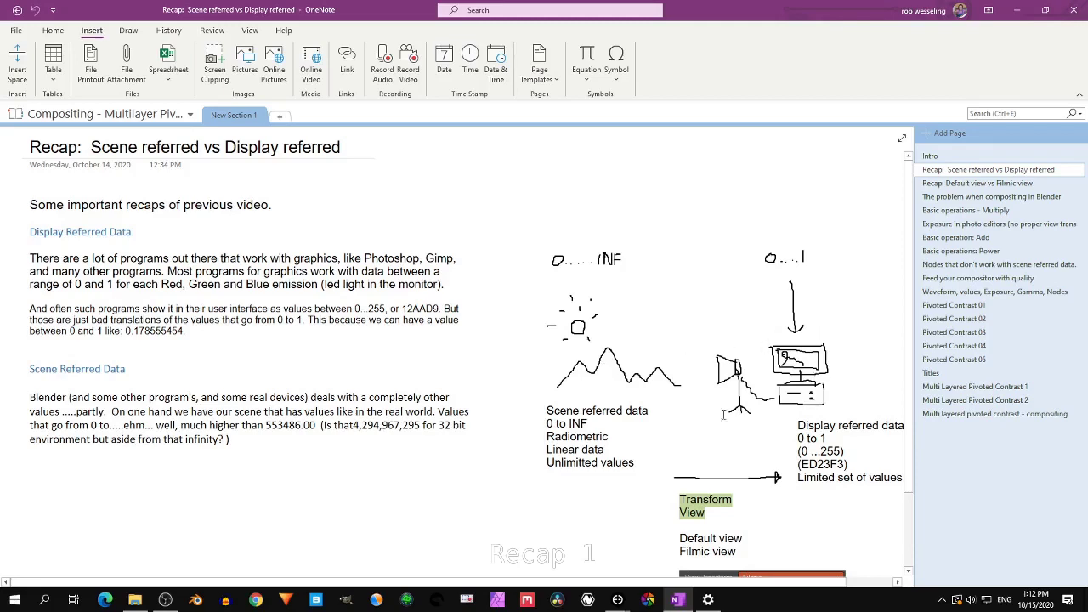
Step: Scroll down and back up the OneNote page on compositing problems in Blender
scroll(723, 415, down, 3)
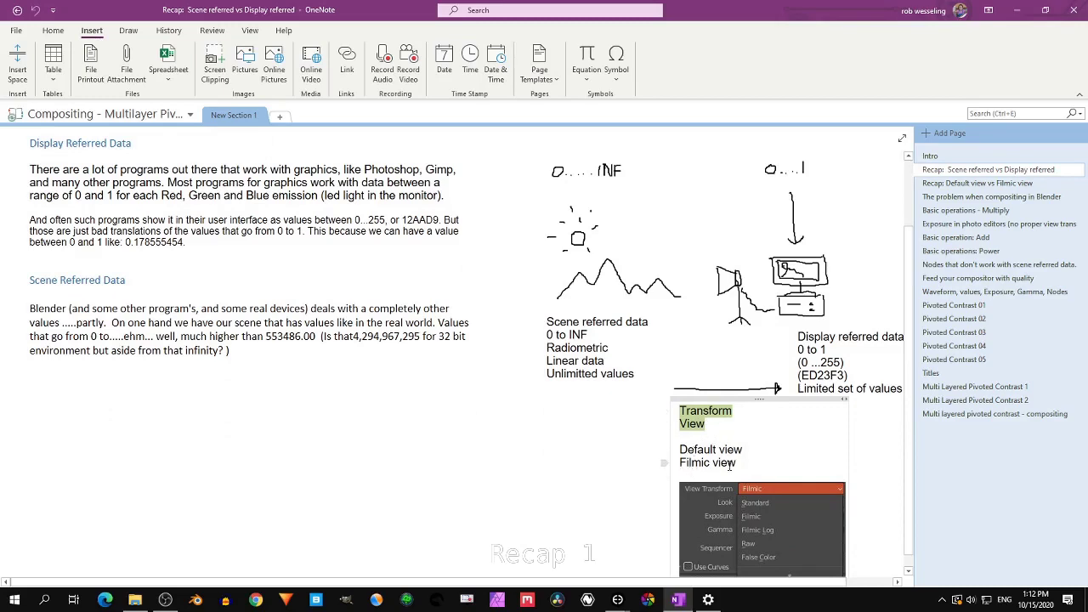
scroll(633, 313, up, 3)
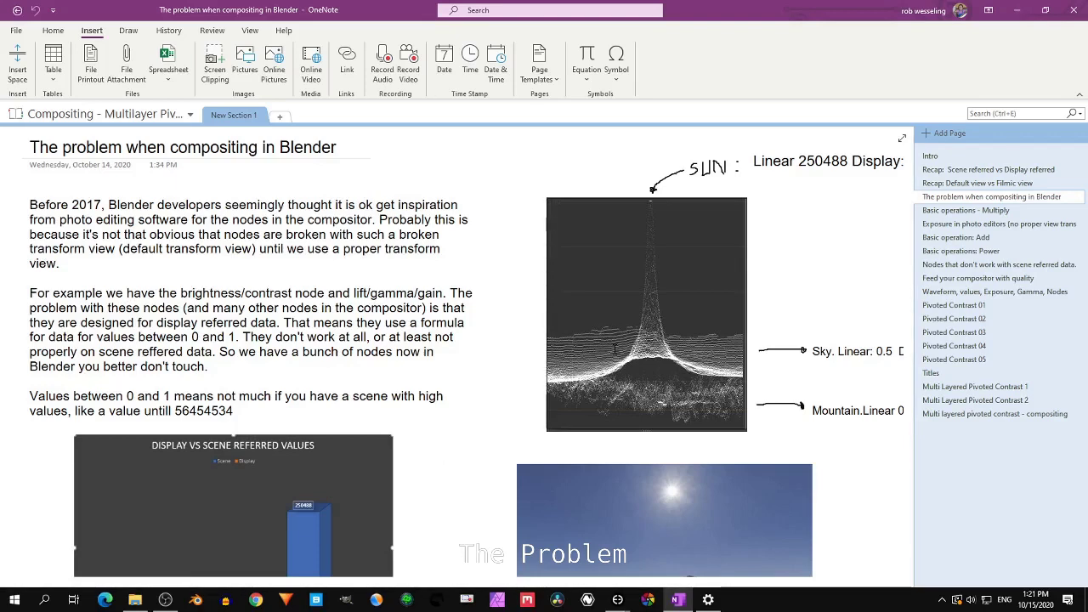
Step: Read through the waveform notes with their linear vs display value labels for Sun, Sky and Mountain
scroll(615, 349, down, 3)
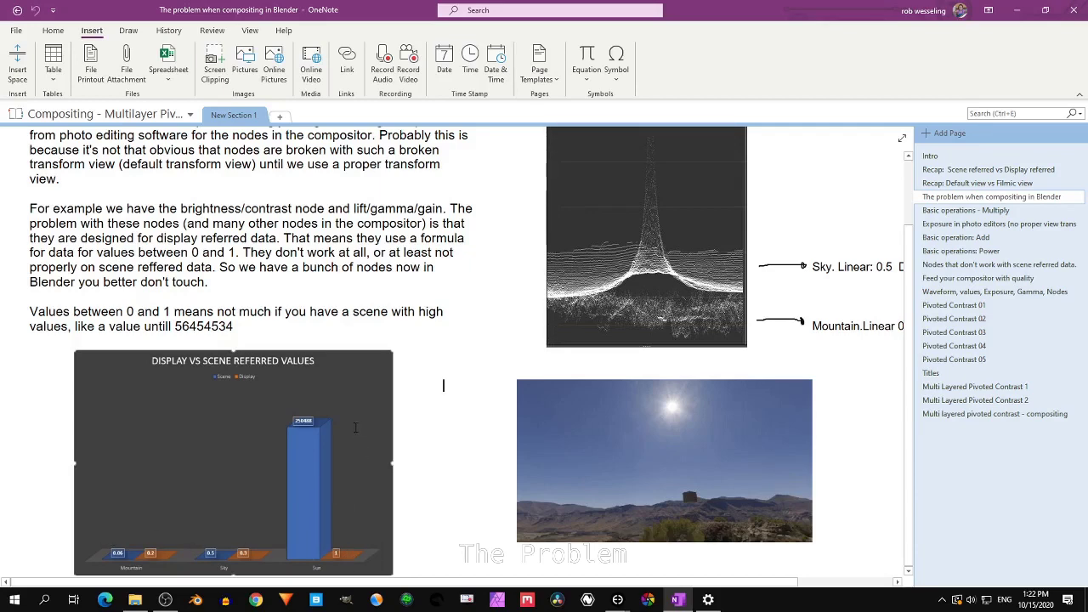
scroll(818, 166, up, 2)
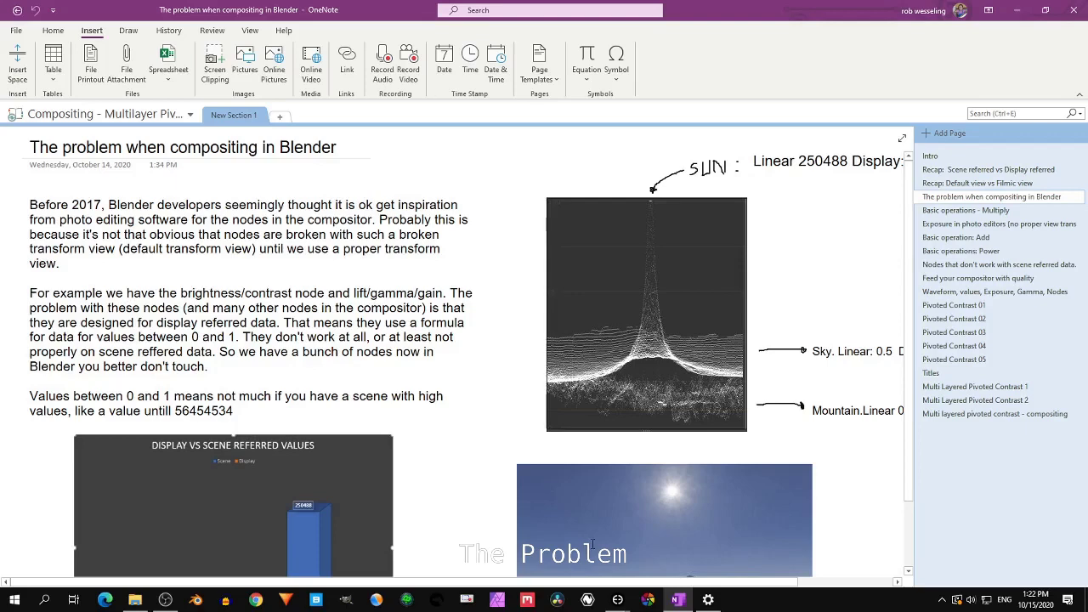
drag(396, 584, 471, 587)
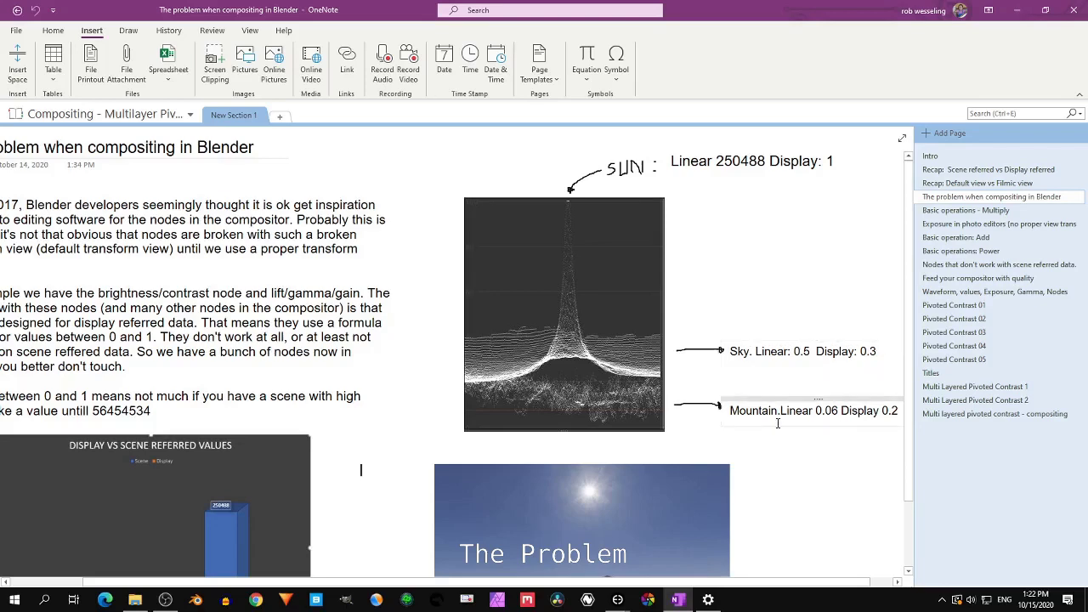
scroll(840, 426, down, 2)
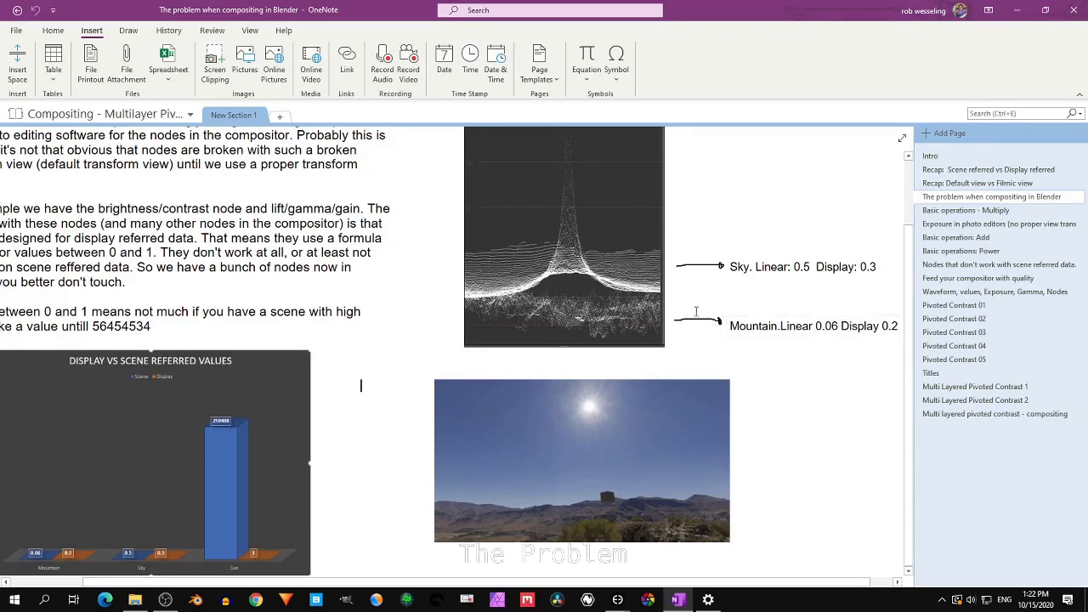
scroll(682, 290, up, 1)
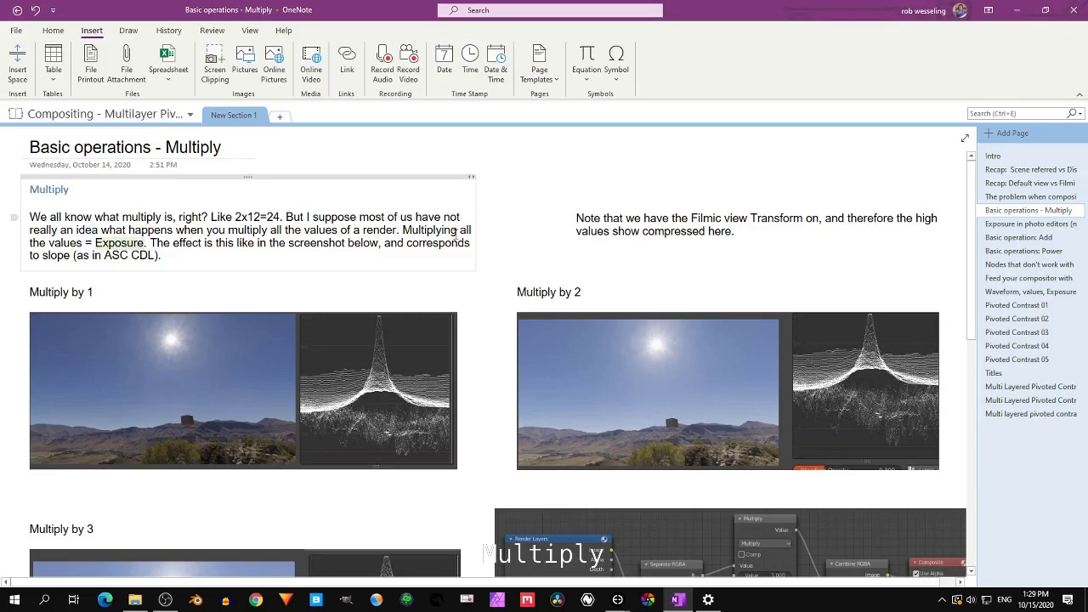
scroll(430, 261, down, 1)
scroll(430, 261, down, 1)
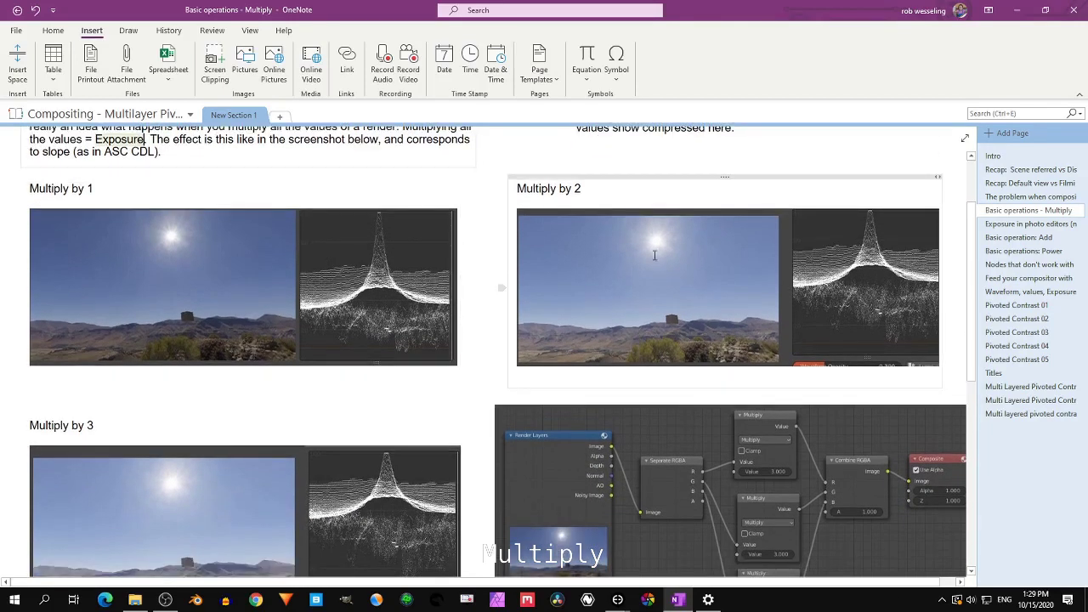
scroll(466, 285, up, 1)
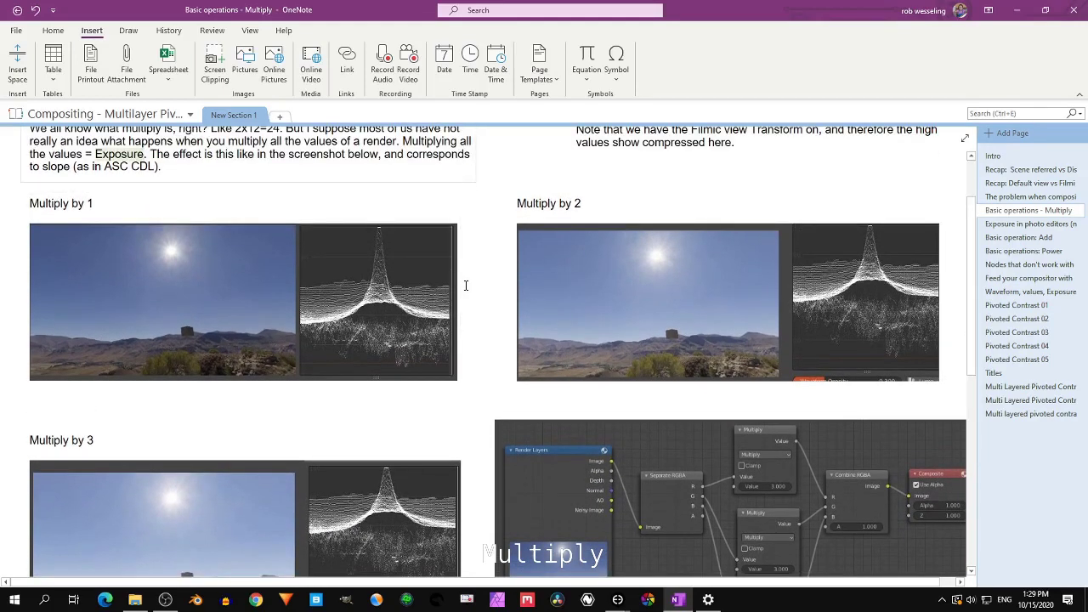
scroll(479, 293, down, 1)
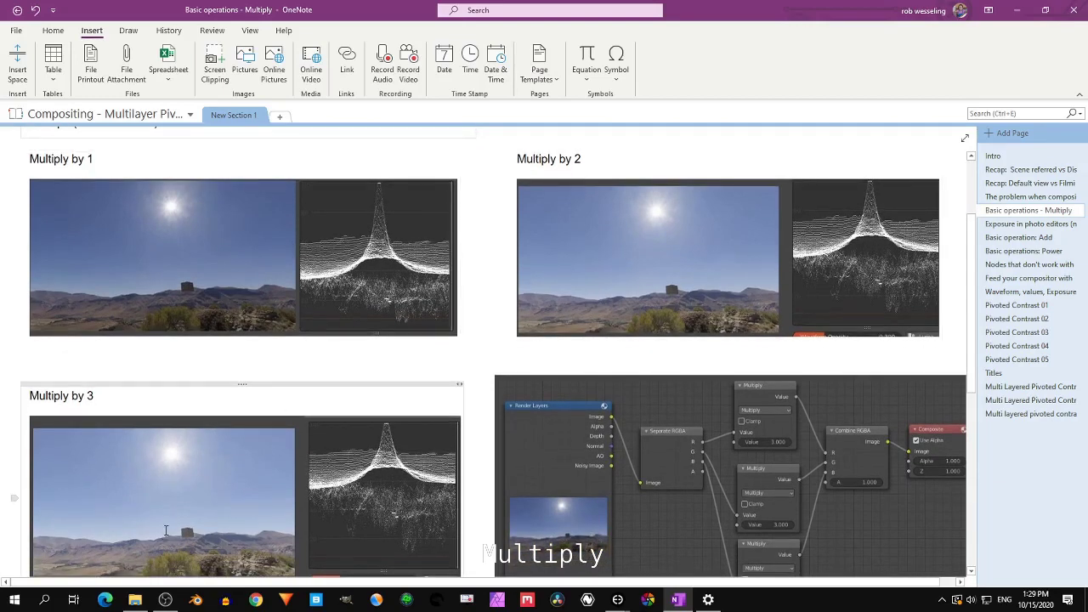
click(1046, 238)
scroll(872, 292, down, 1)
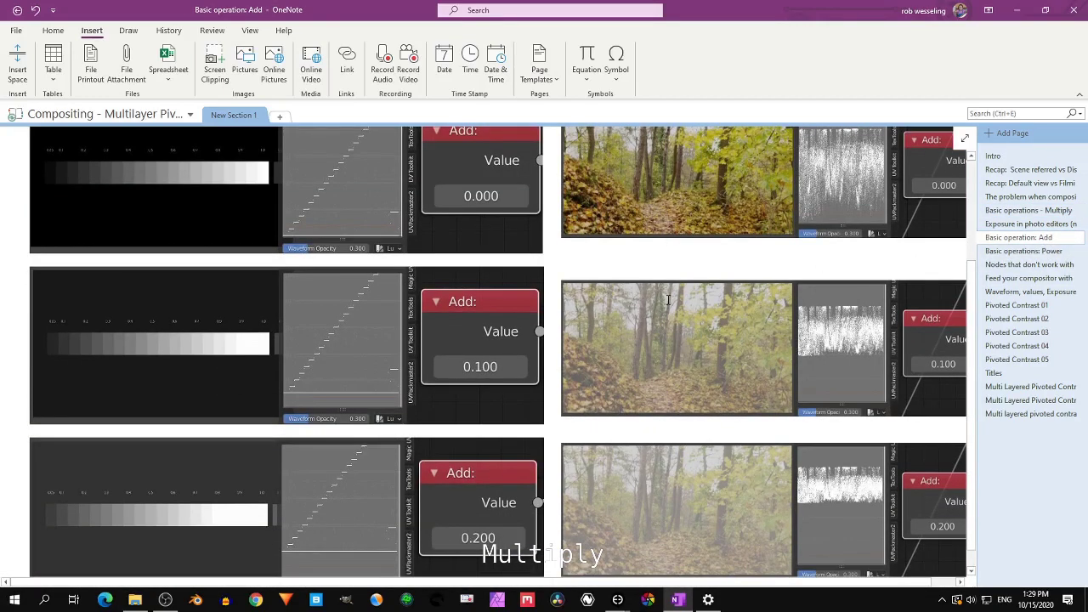
click(1029, 210)
scroll(552, 213, down, 1)
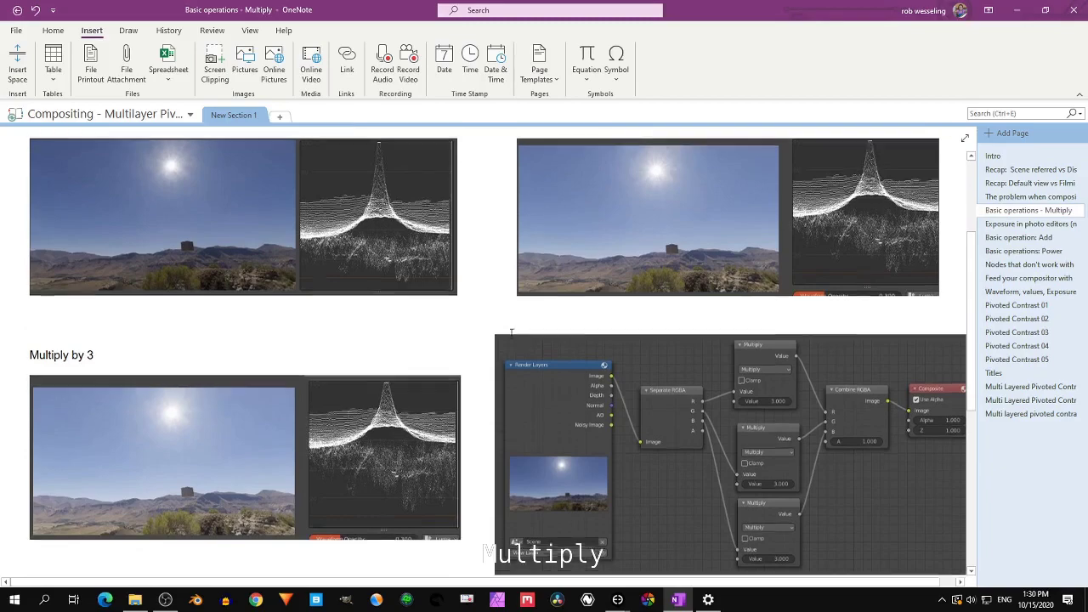
scroll(338, 366, up, 3)
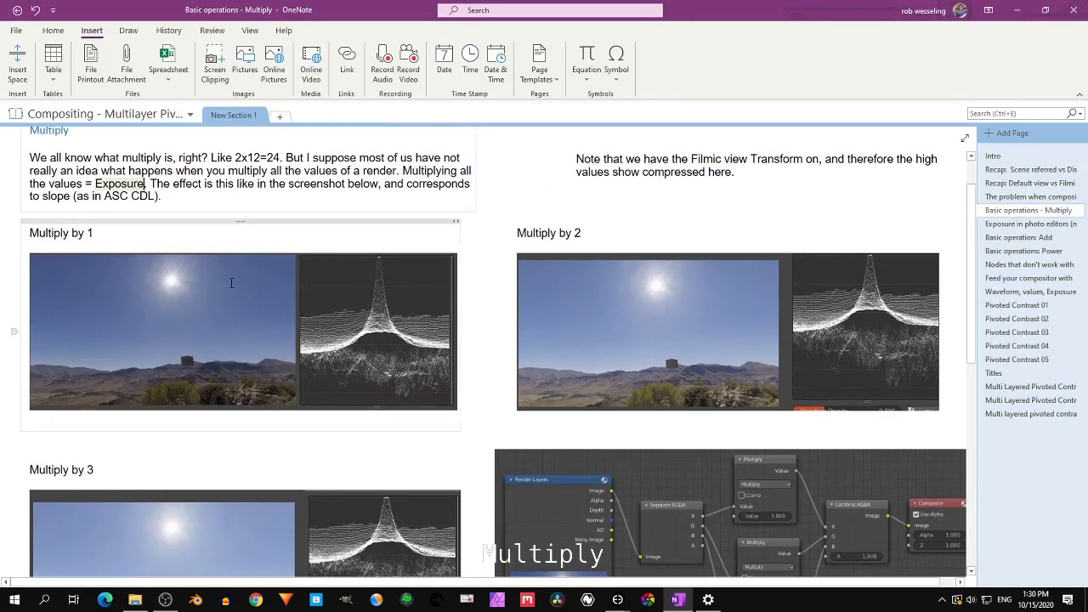
scroll(231, 289, down, 1)
scroll(234, 291, down, 1)
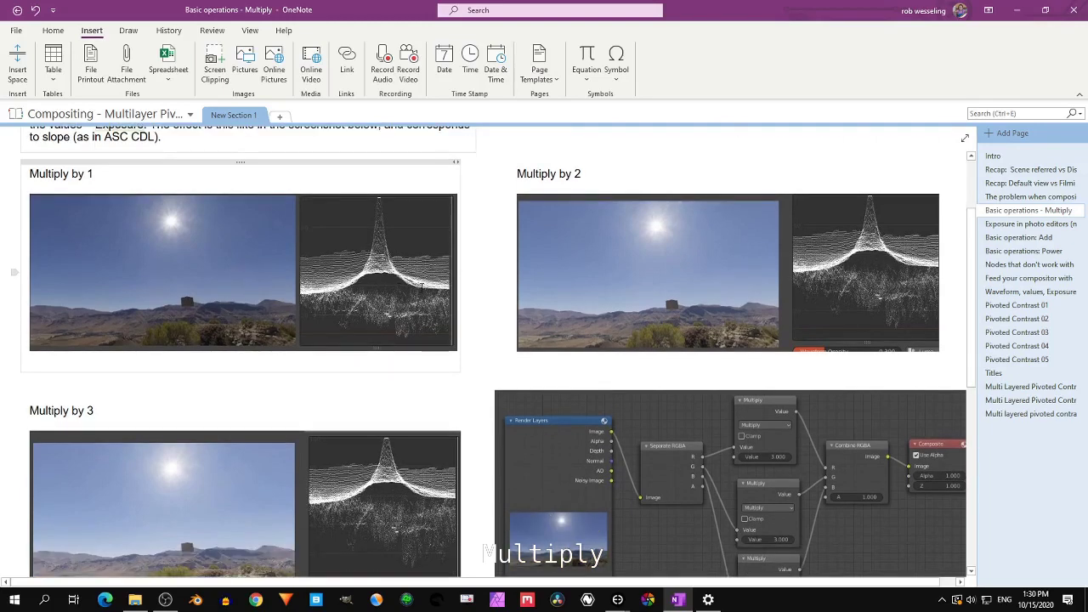
scroll(377, 394, down, 1)
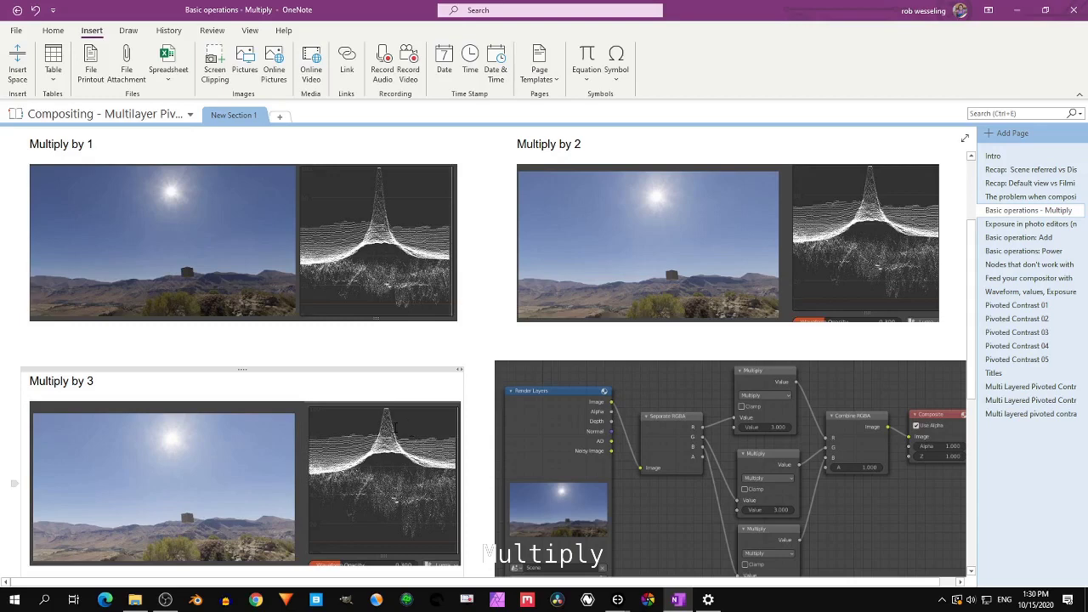
click(1027, 225)
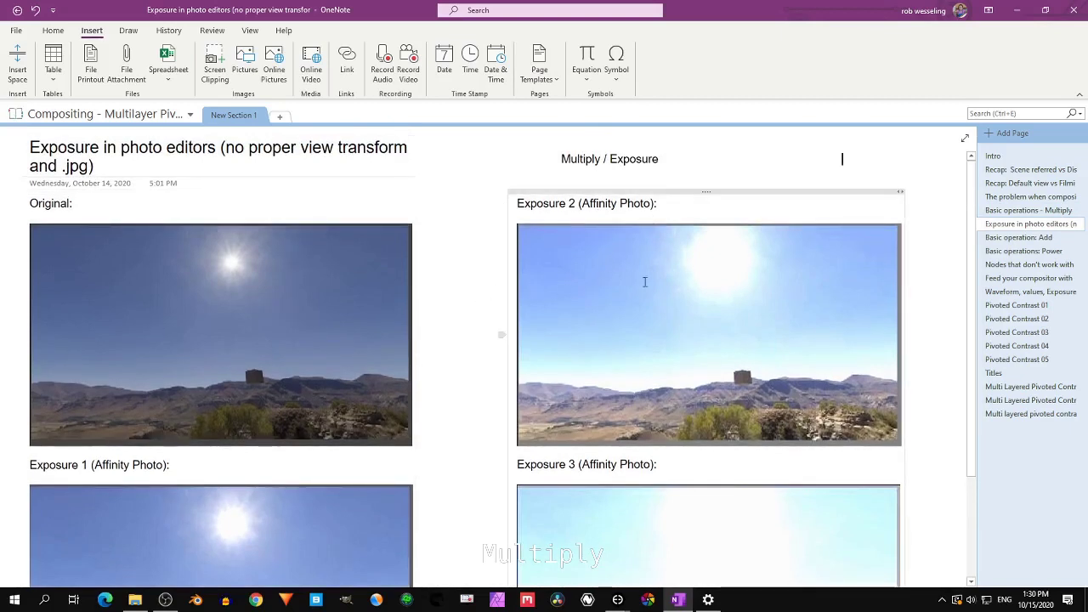
scroll(654, 296, down, 2)
scroll(114, 466, down, 1)
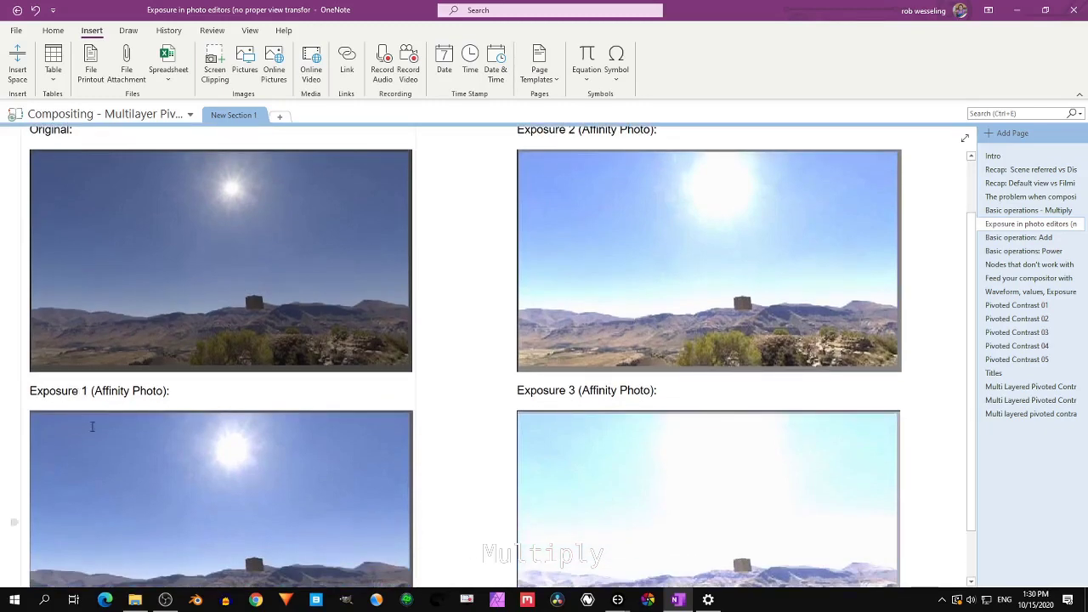
scroll(196, 464, down, 1)
scroll(222, 455, down, 2)
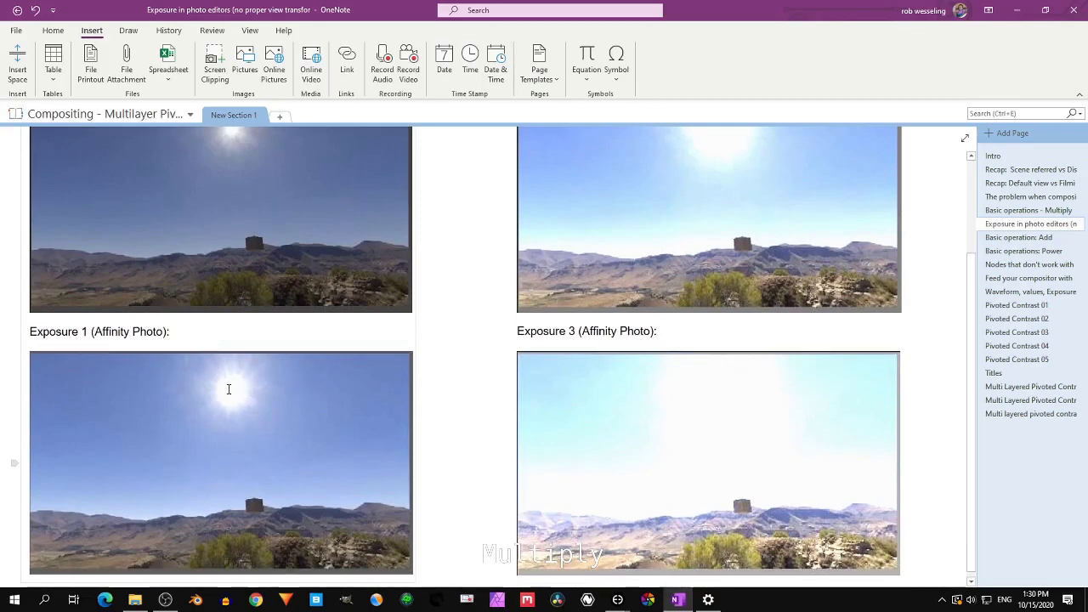
scroll(601, 294, up, 2)
scroll(600, 294, up, 3)
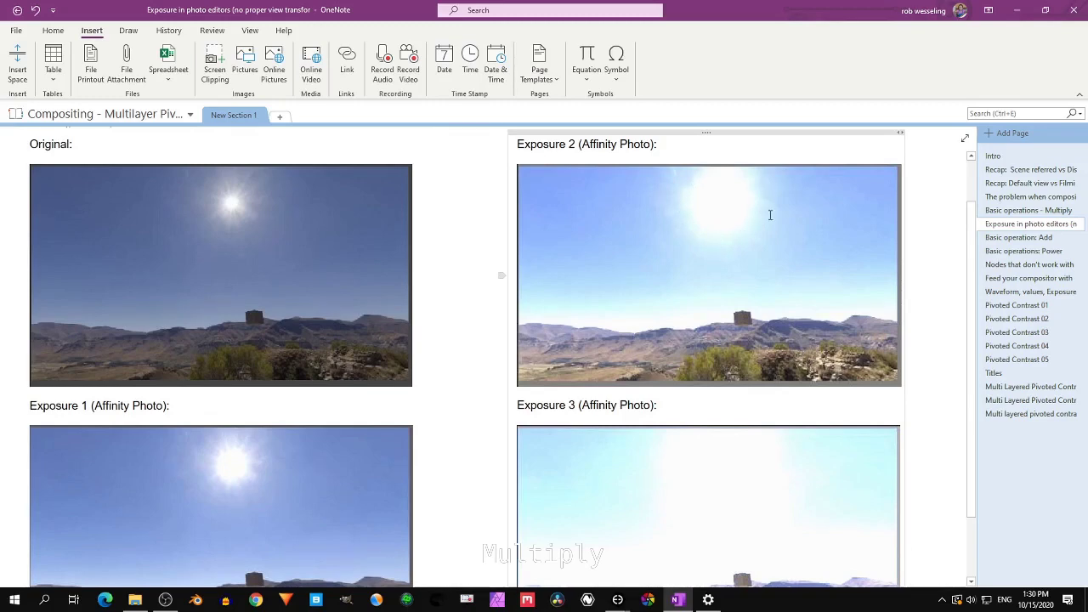
scroll(746, 214, down, 2)
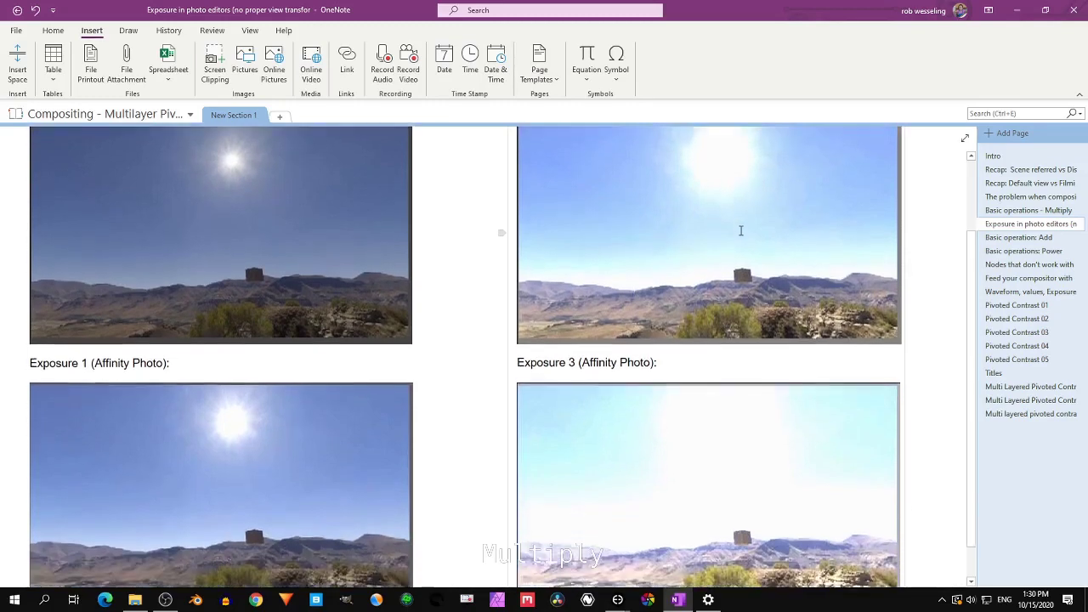
scroll(736, 233, down, 1)
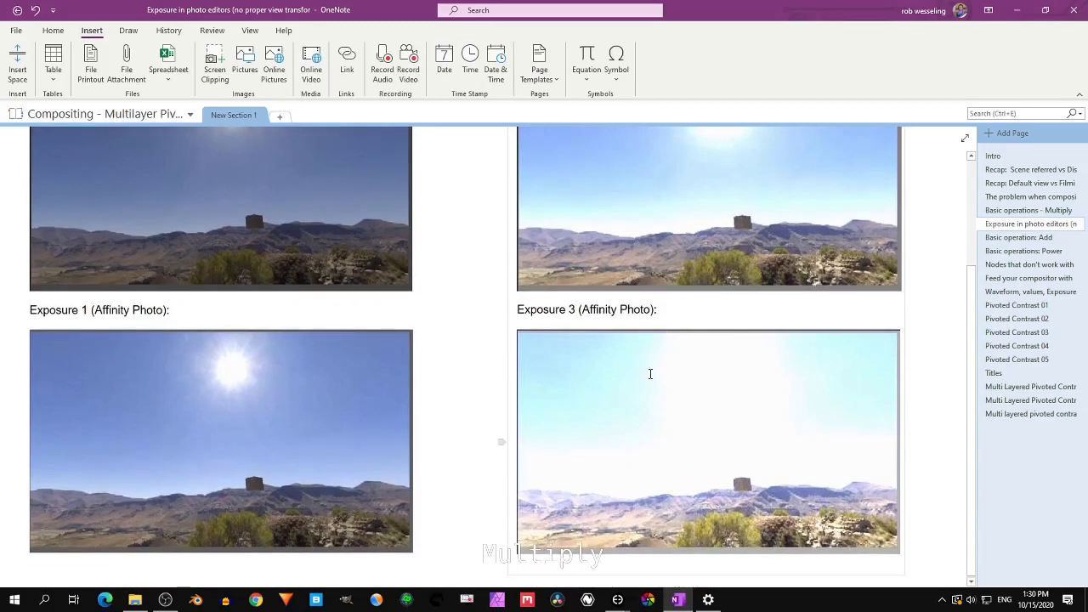
scroll(676, 403, up, 1)
scroll(675, 406, down, 1)
scroll(672, 400, down, 2)
scroll(671, 394, up, 4)
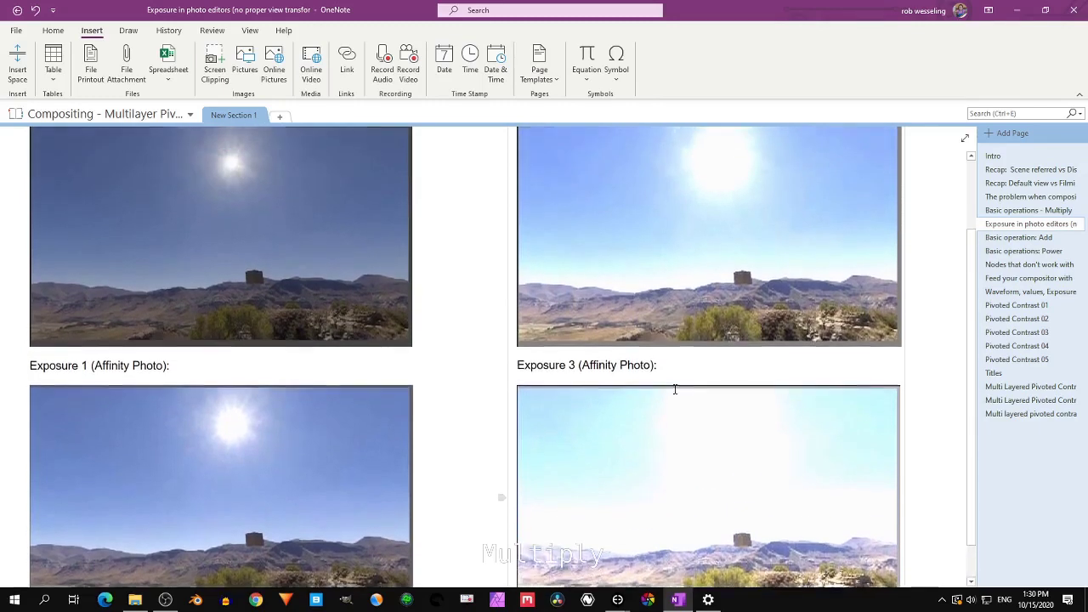
scroll(809, 259, up, 1)
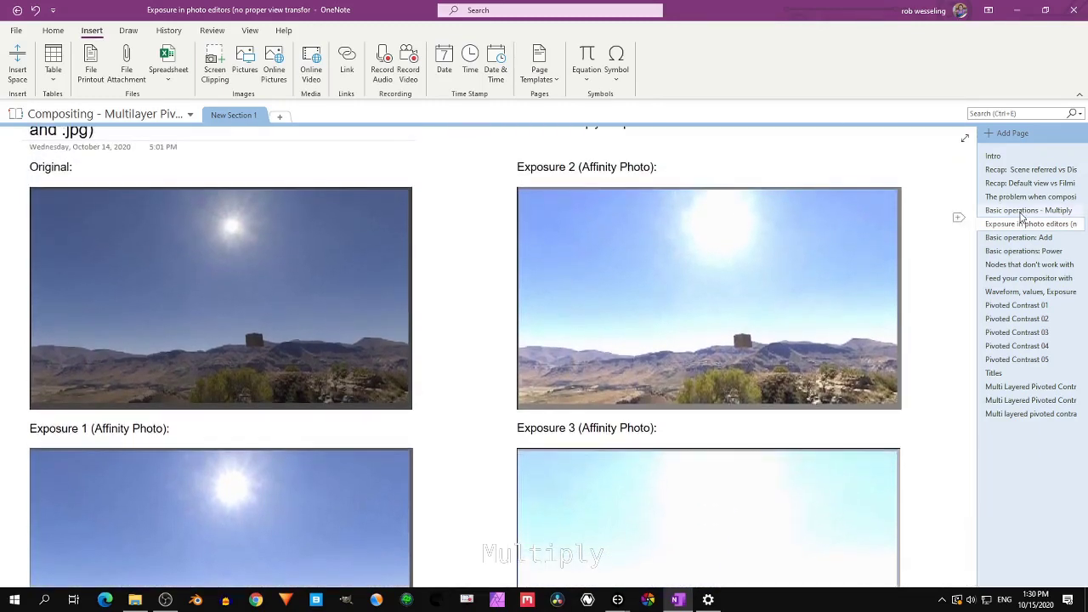
click(1028, 212)
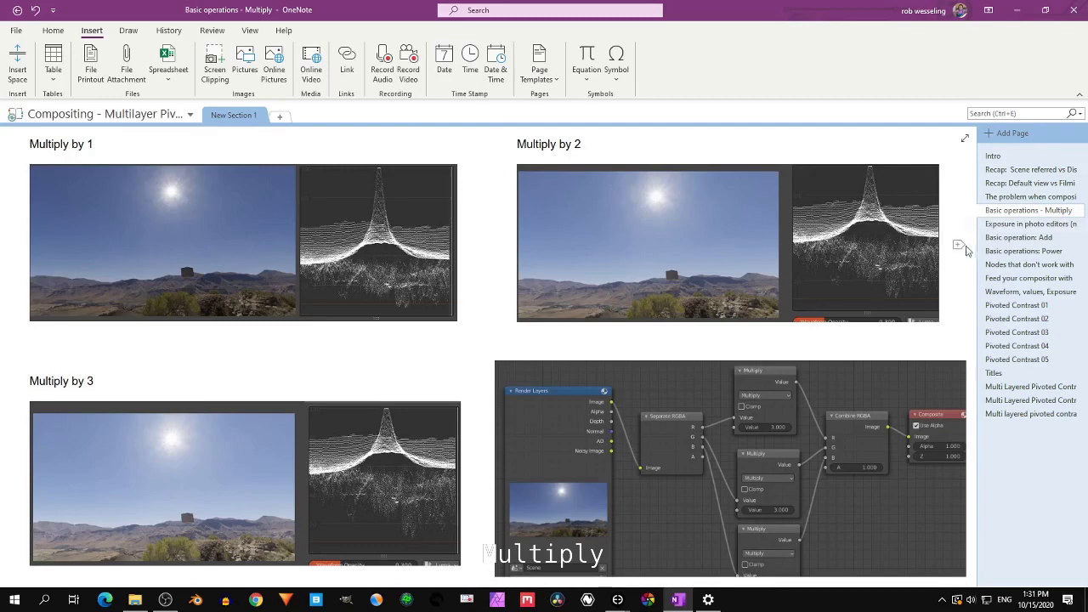
scroll(315, 397, up, 1)
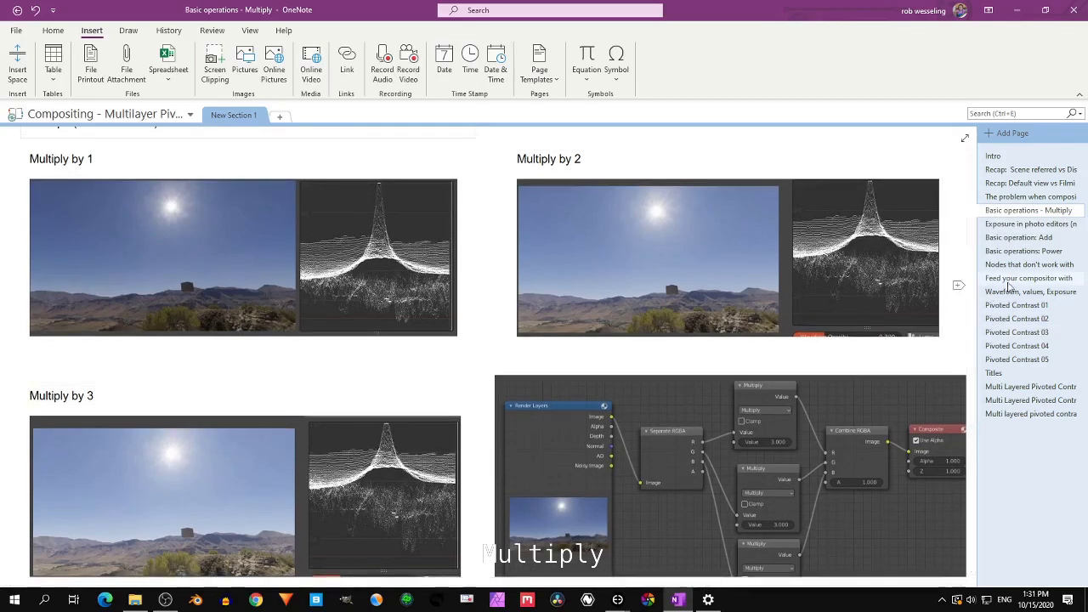
click(1029, 237)
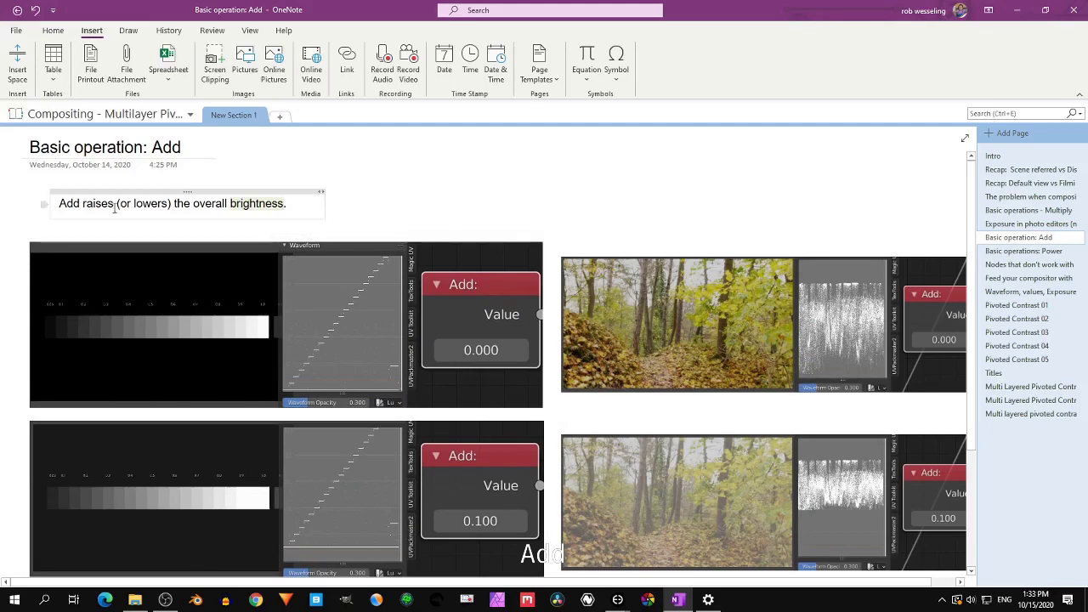
Step: Scroll the Add page and delete a stray period typed after 'brightness'
scroll(391, 210, down, 1)
scroll(389, 210, down, 1)
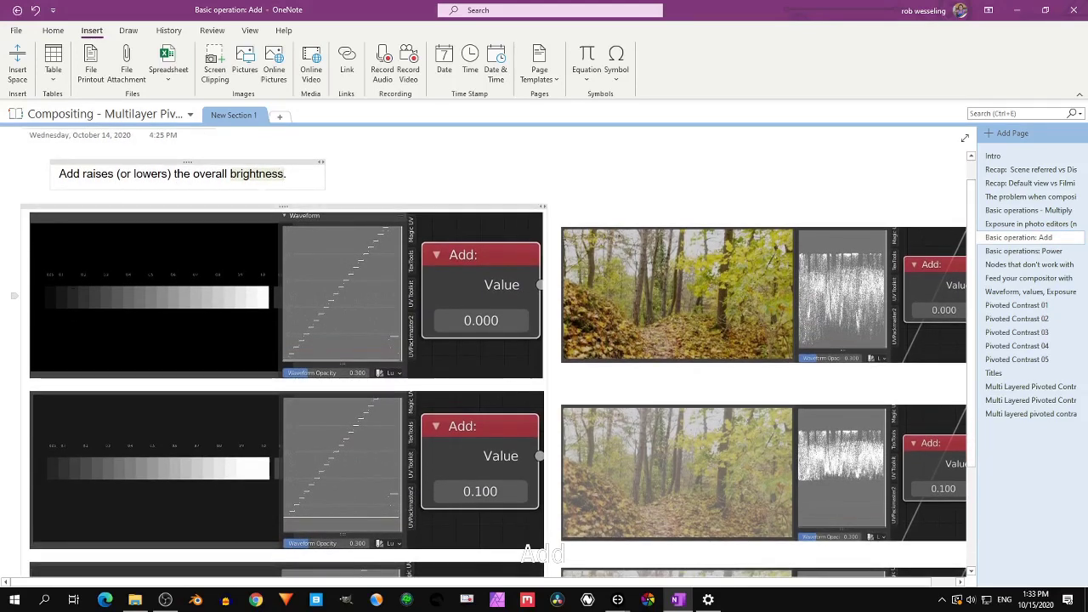
text(.)
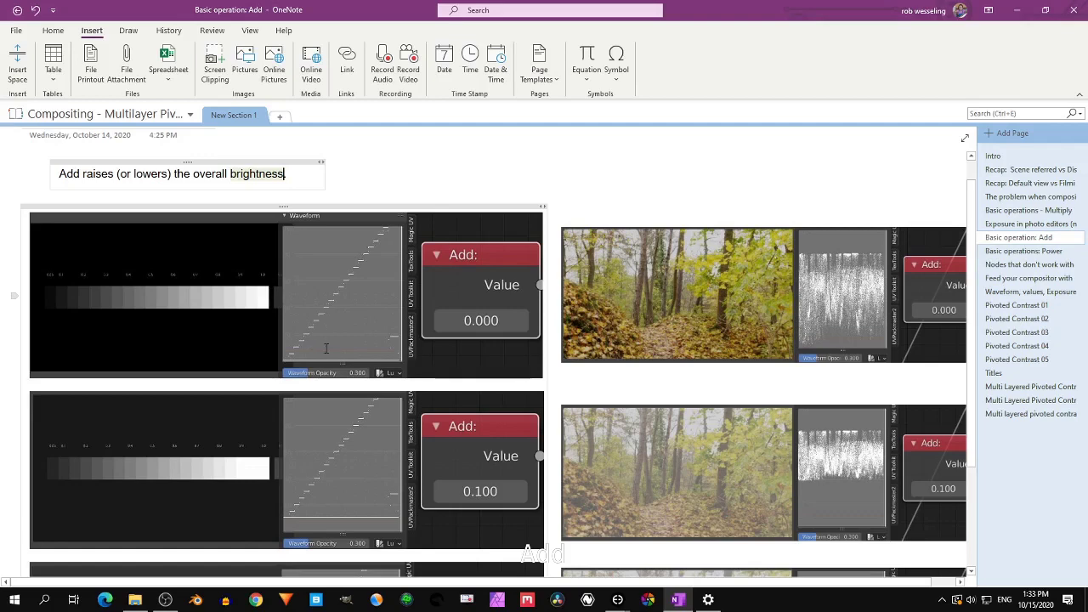
key(BackSpace)
Step: Scroll back and forth through the remaining Add examples
scroll(382, 278, down, 1)
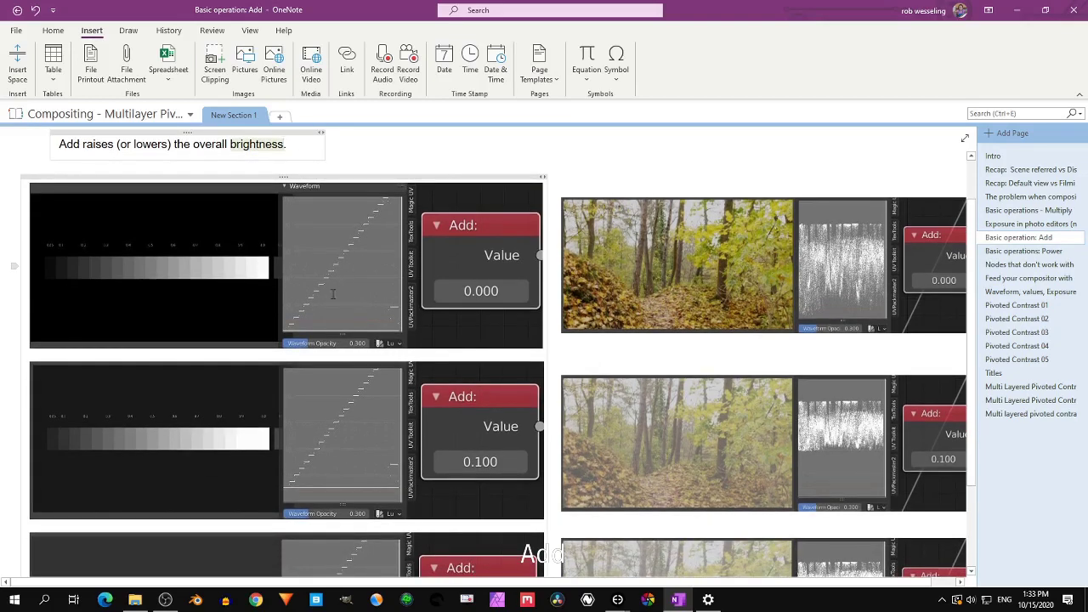
scroll(452, 372, down, 4)
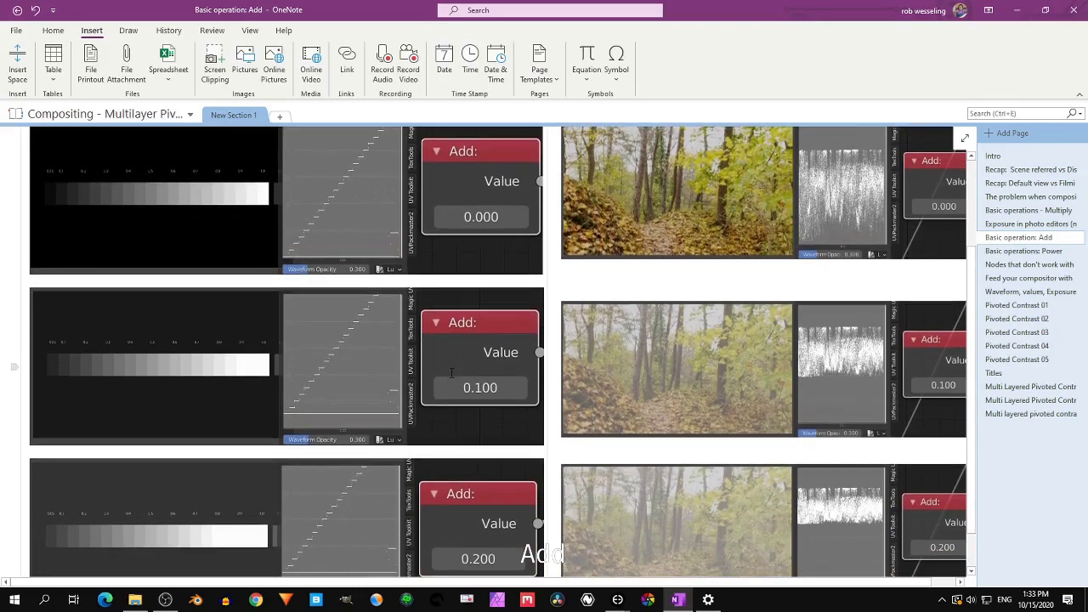
scroll(452, 373, down, 2)
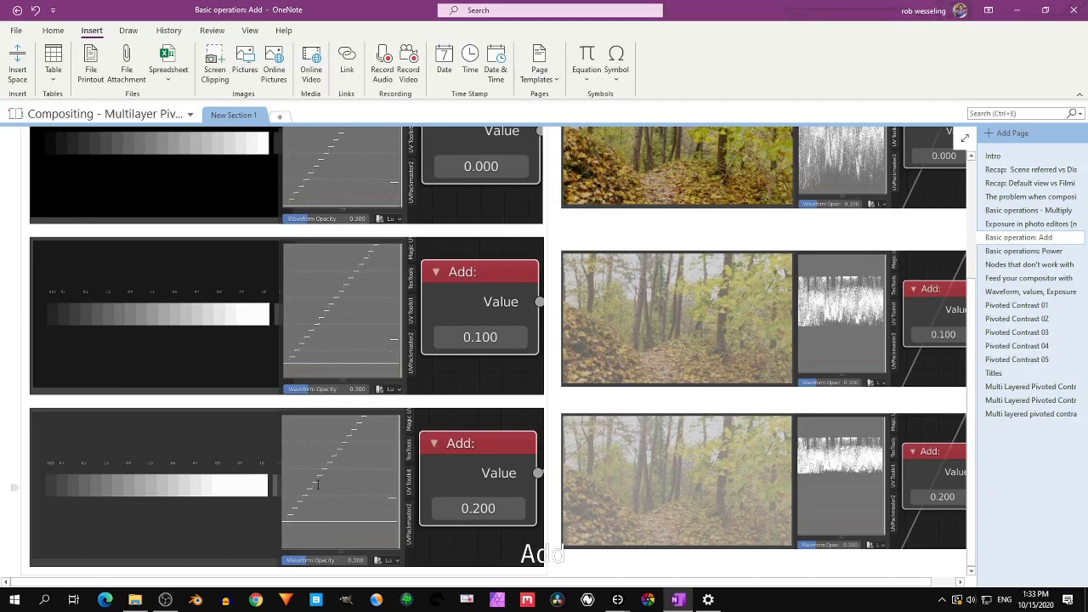
scroll(345, 428, up, 5)
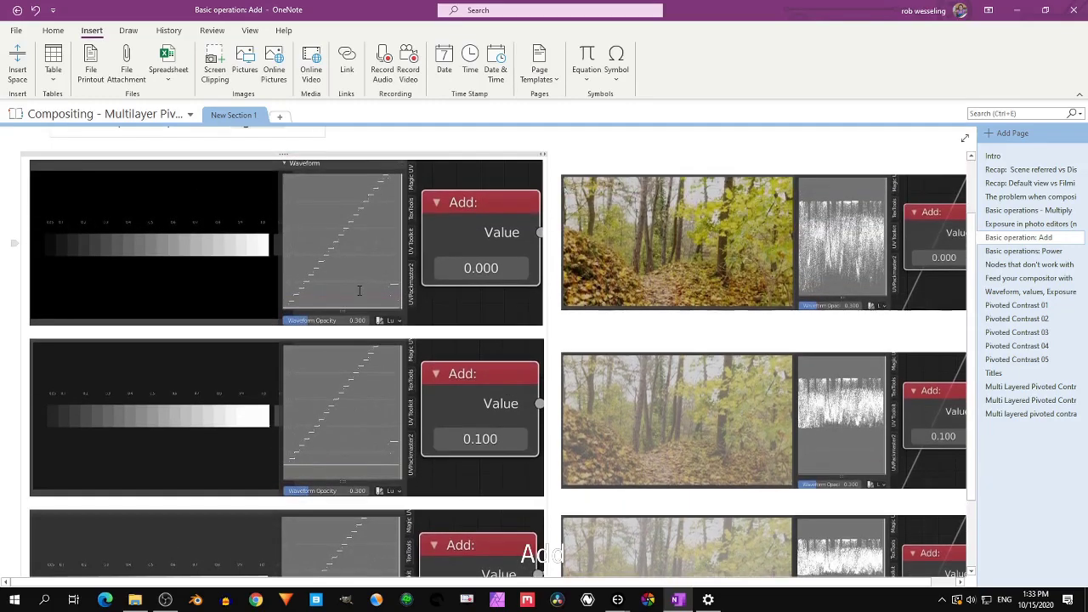
scroll(716, 299, down, 3)
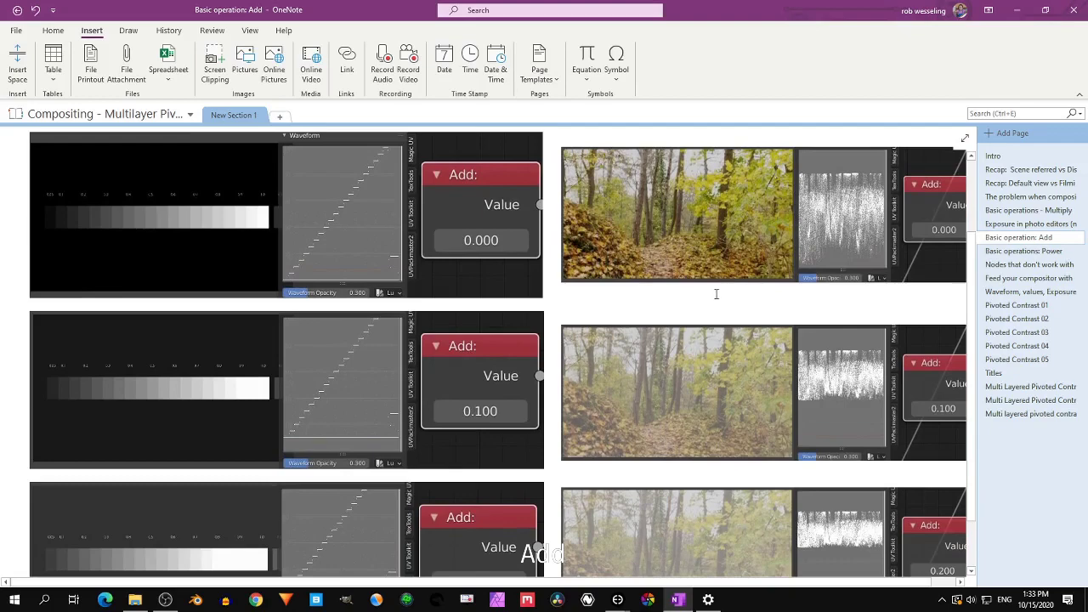
scroll(718, 264, down, 1)
scroll(763, 211, up, 2)
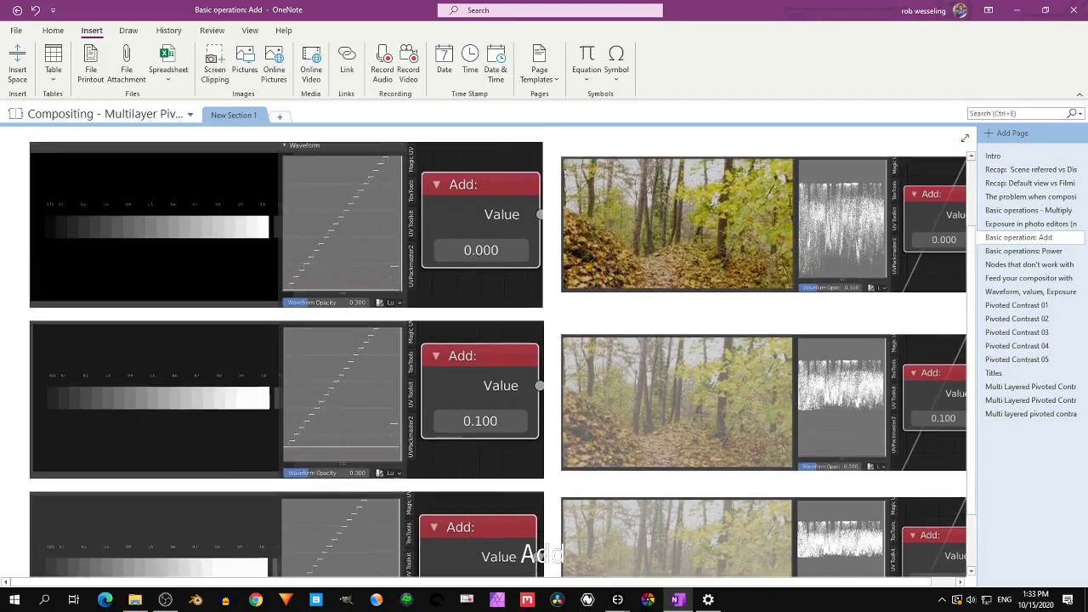
scroll(752, 309, down, 1)
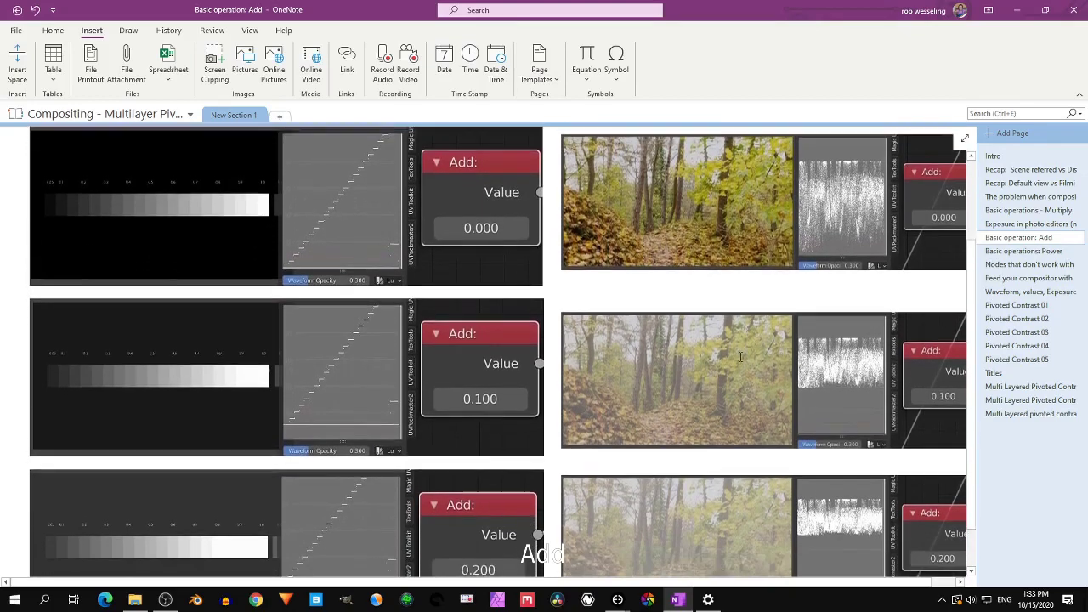
scroll(694, 498, up, 1)
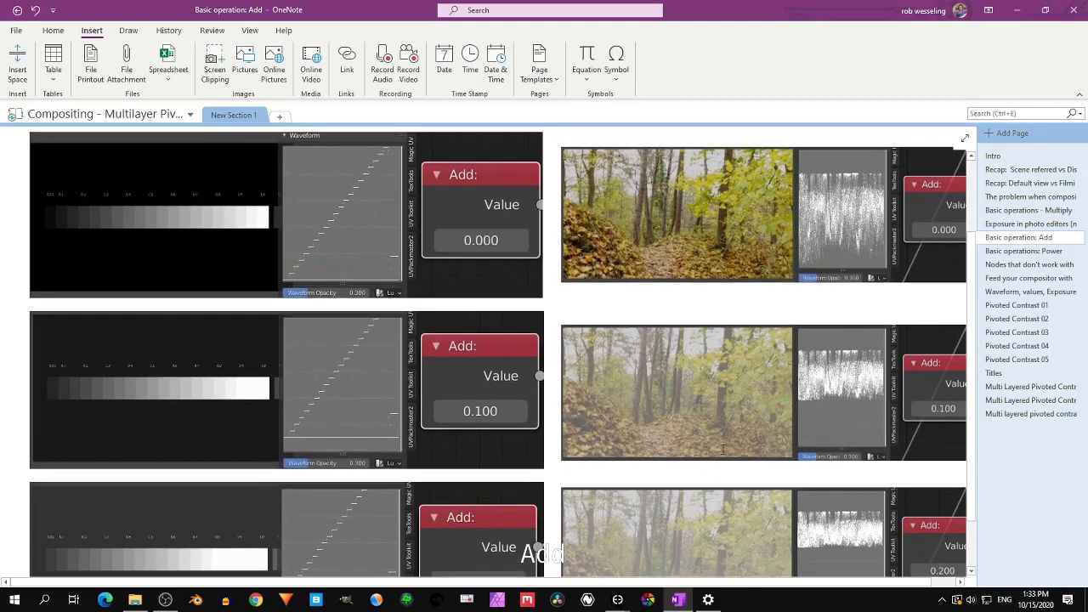
scroll(733, 397, down, 2)
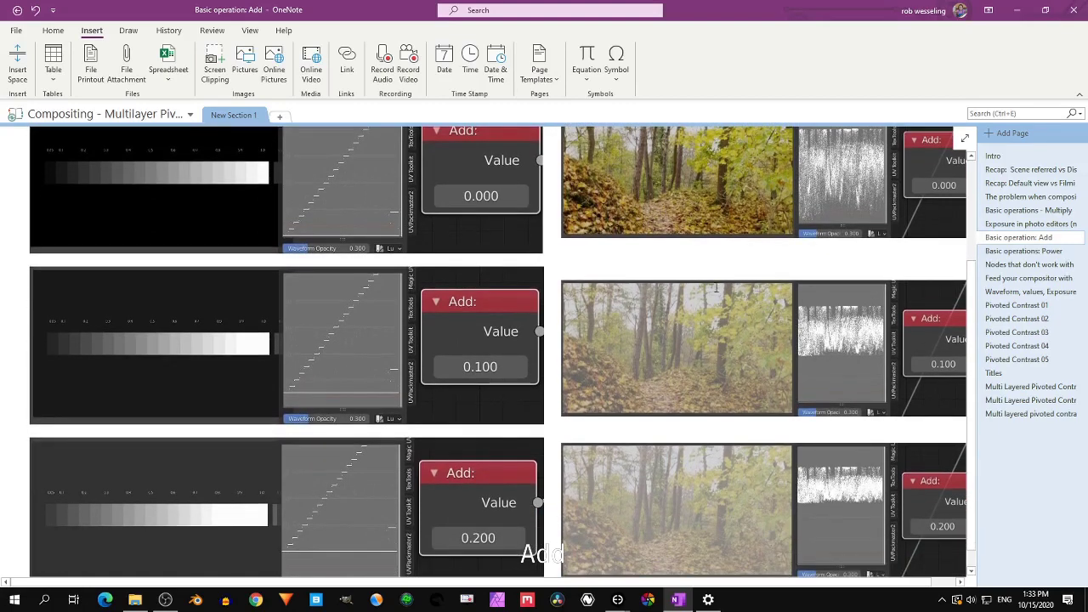
scroll(719, 293, up, 1)
scroll(717, 474, down, 1)
scroll(711, 494, up, 1)
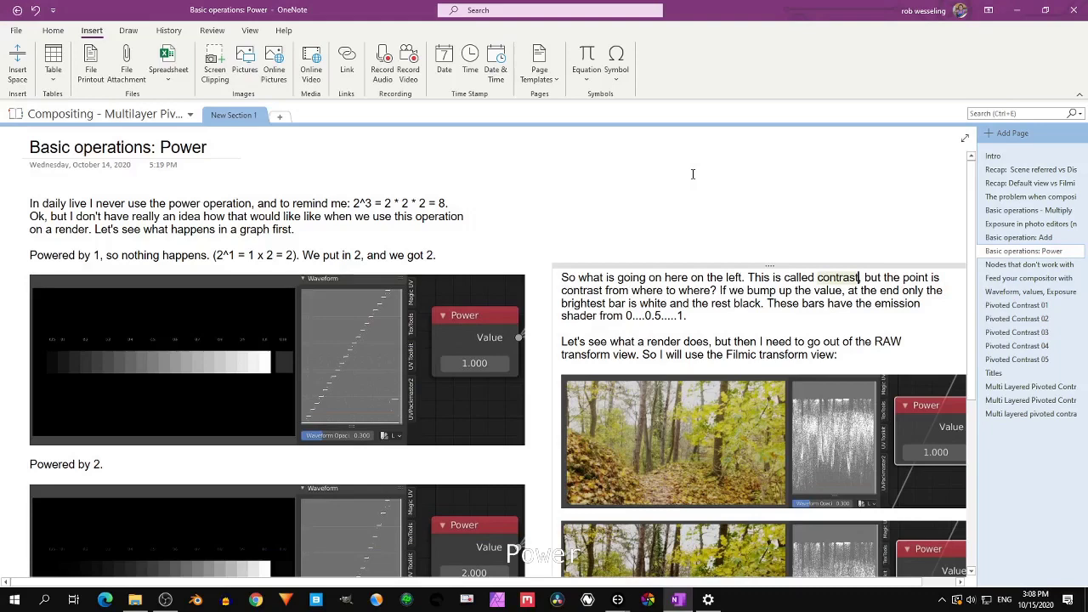
Step: Read the Powered by 2 and 3 examples and the ASC CDL slope note, then switch to Blender
scroll(692, 176, down, 1)
scroll(692, 175, down, 1)
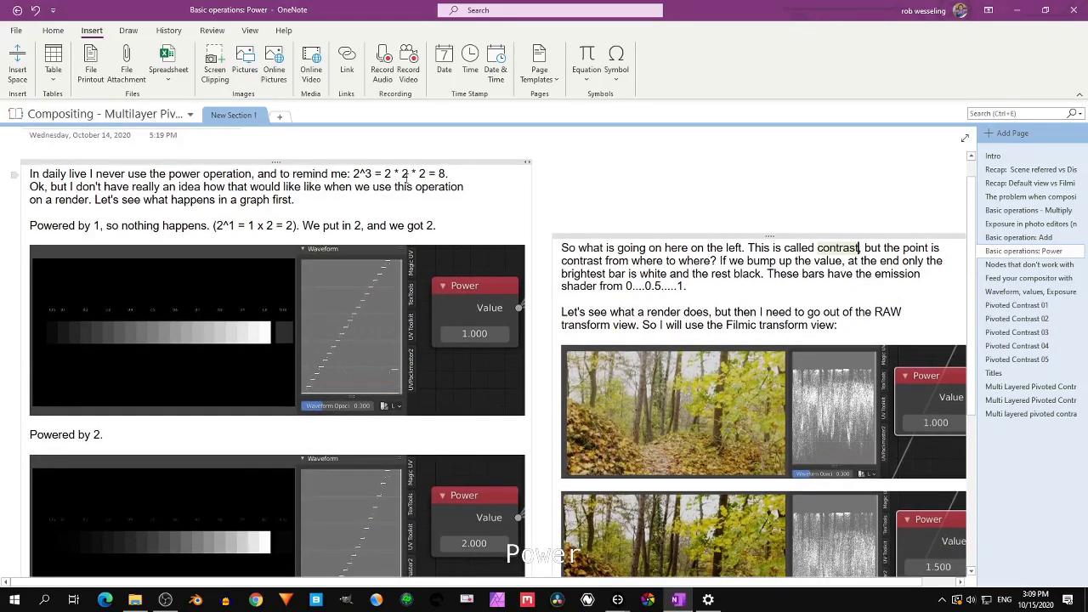
scroll(439, 208, down, 3)
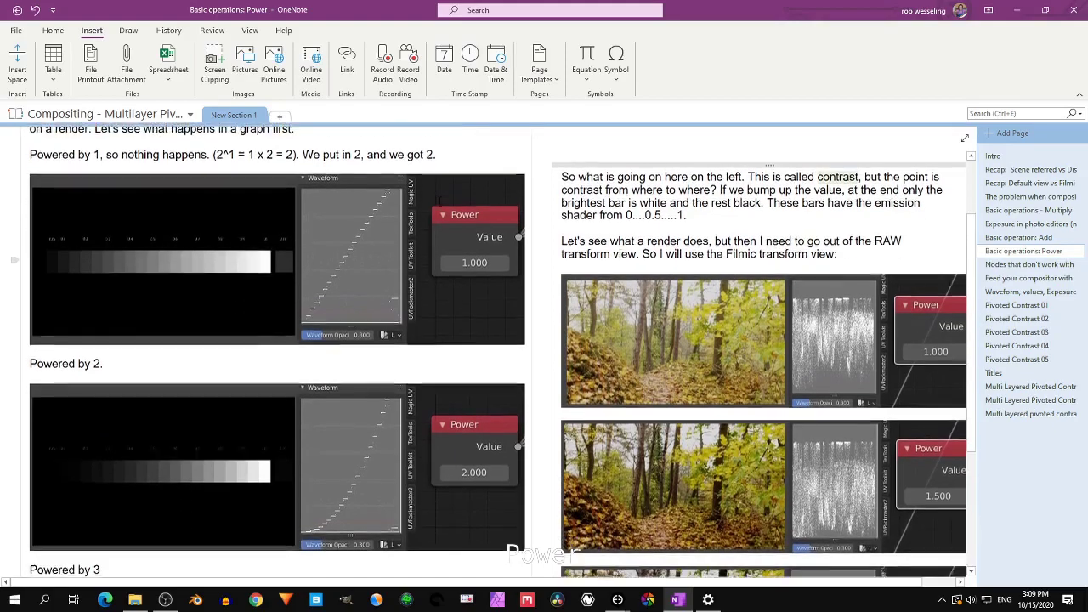
scroll(439, 201, down, 2)
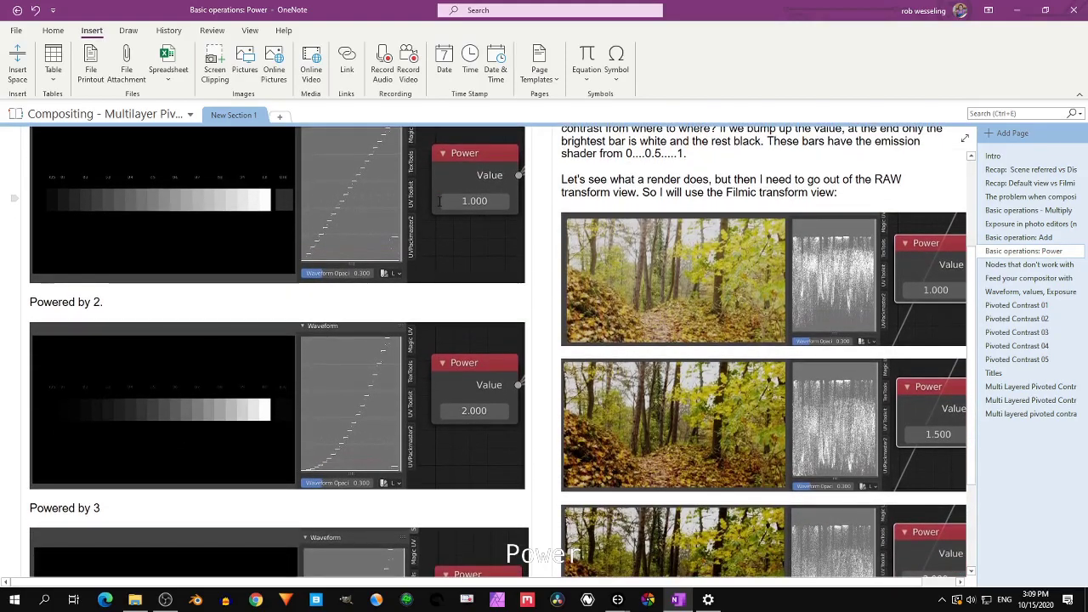
scroll(439, 195, down, 2)
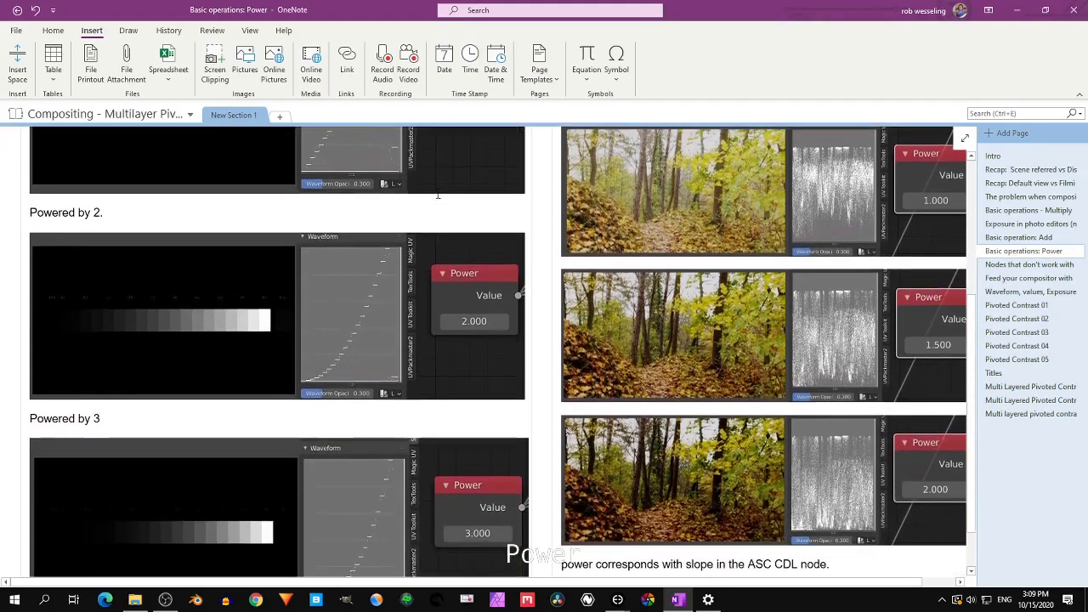
scroll(439, 195, up, 4)
scroll(438, 313, down, 5)
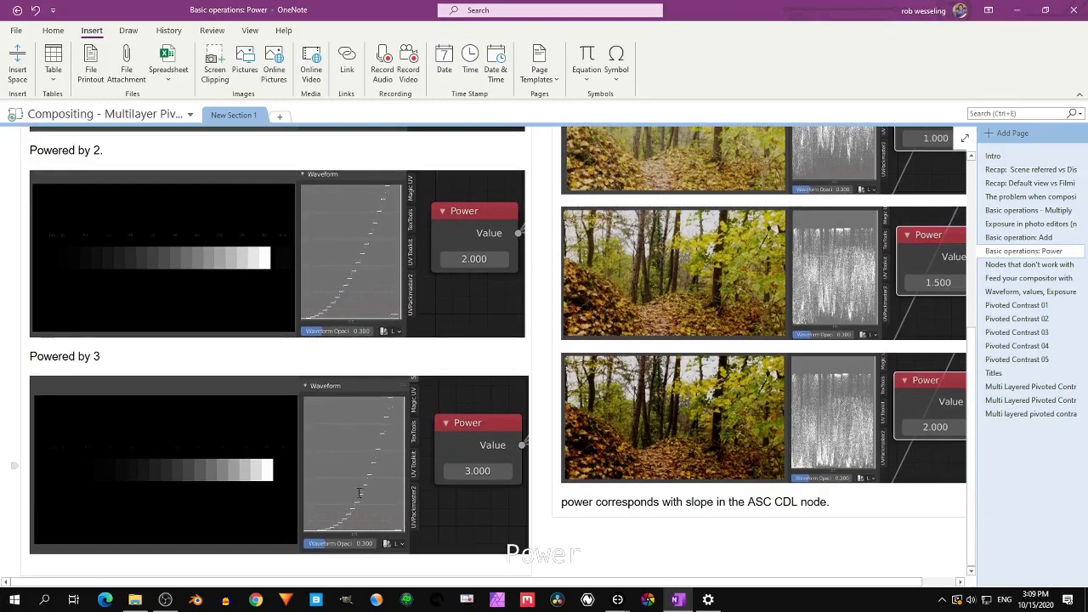
scroll(661, 263, up, 2)
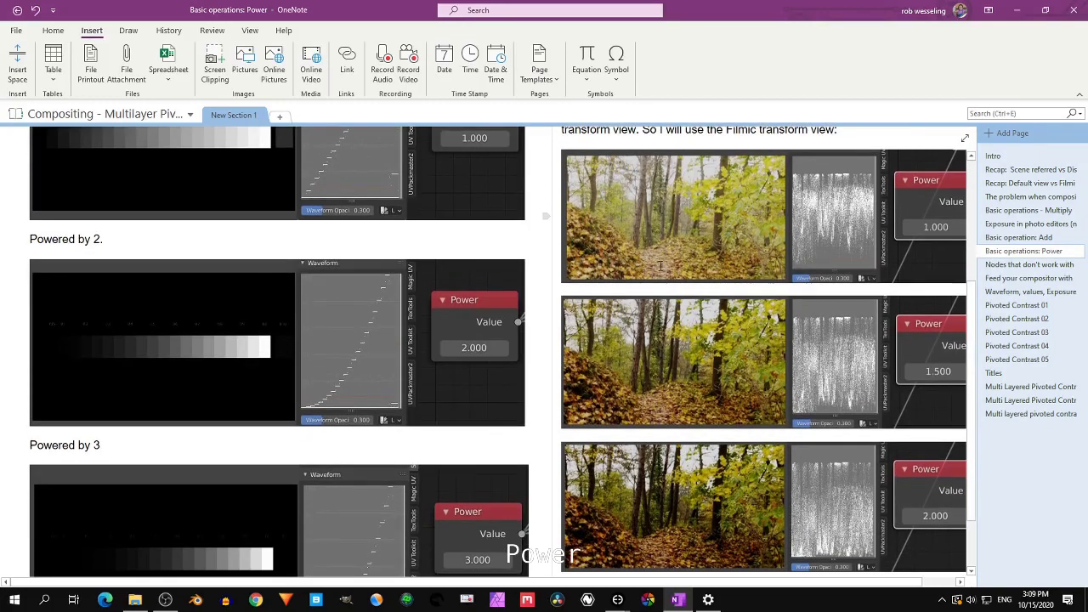
scroll(672, 259, up, 1)
scroll(679, 256, down, 1)
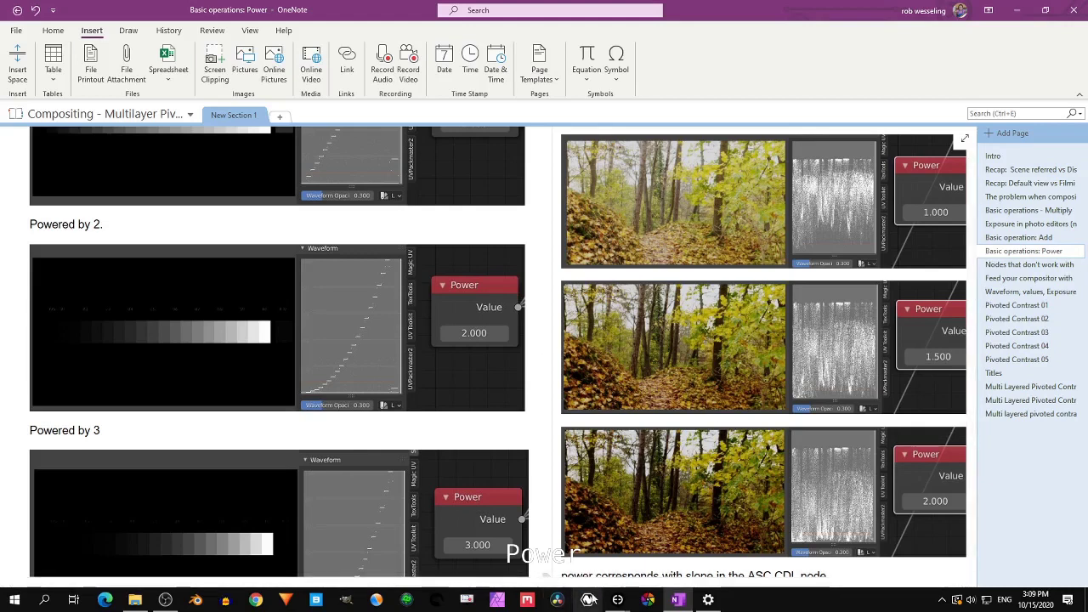
mouse_move(619, 601)
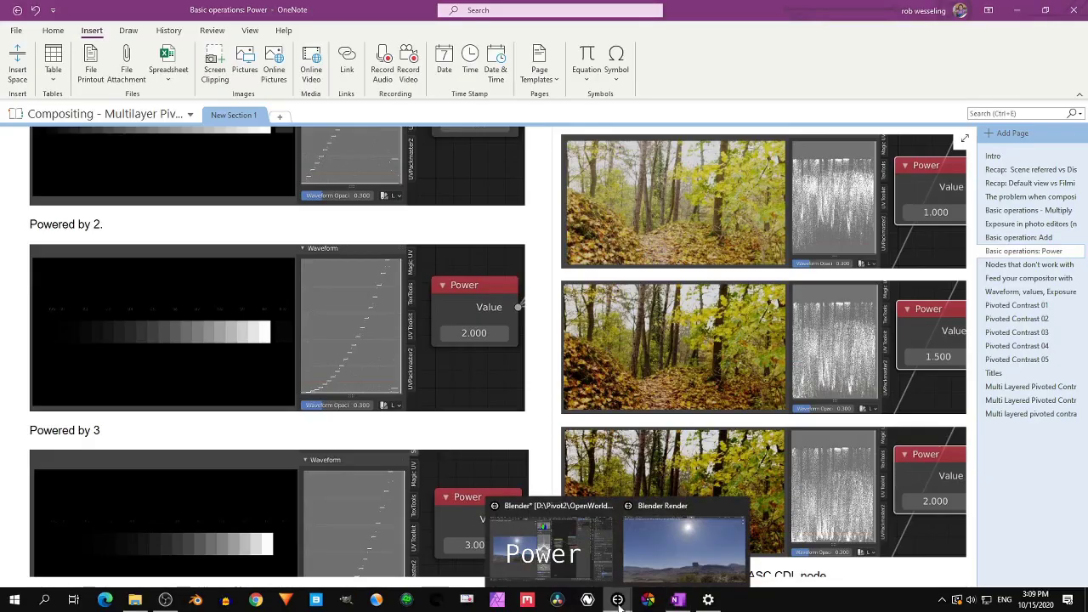
click(548, 545)
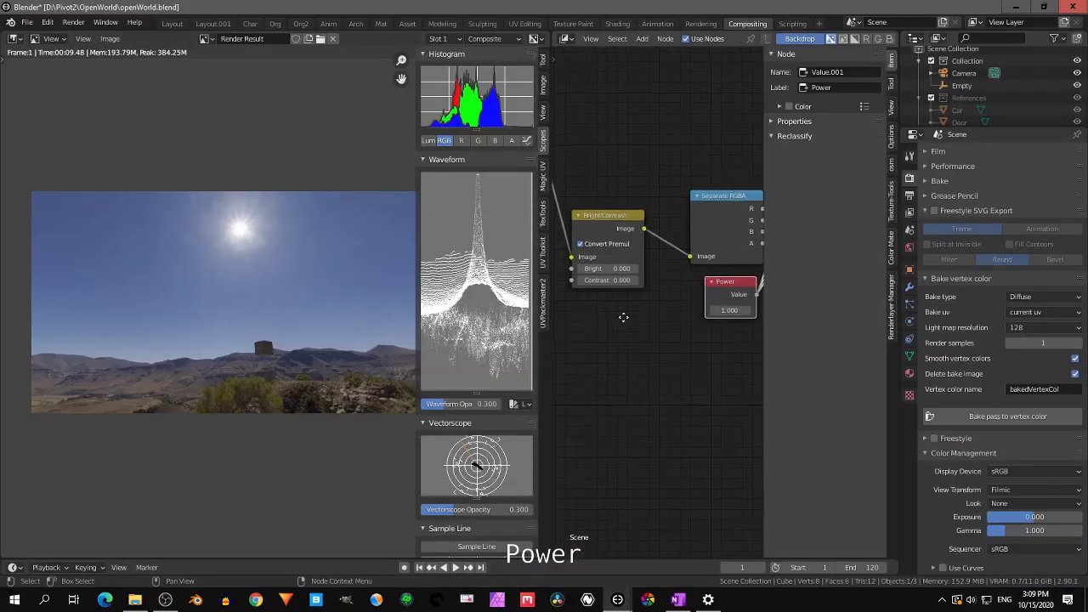
Step: Try Contrast values 0.7 and 4, drag it much higher for a dark silhouette, then undo
scroll(606, 331, up, 2)
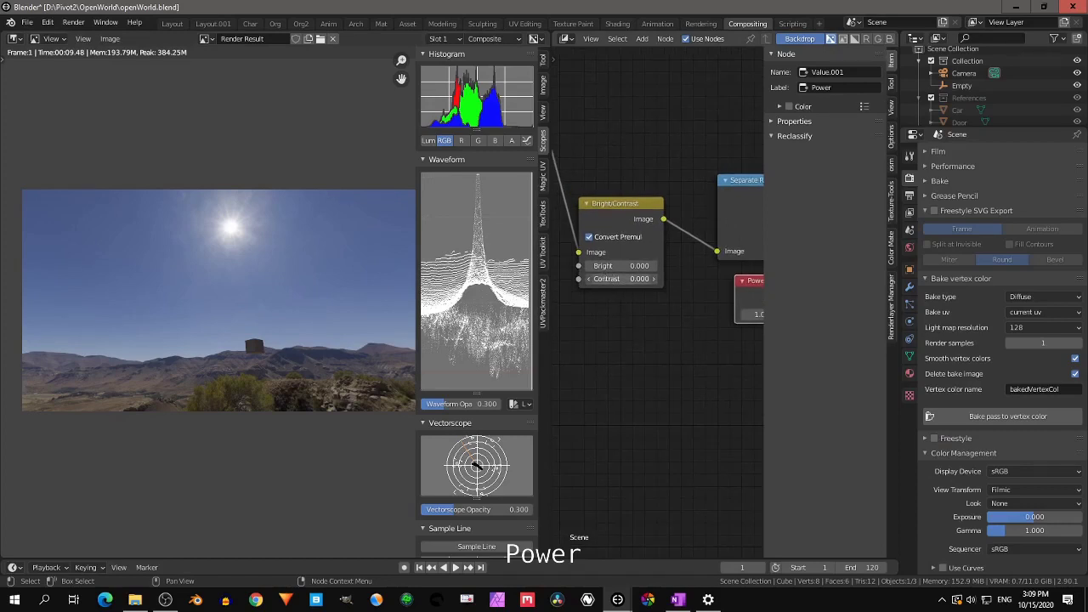
click(621, 278)
text(0.7)
key(Return)
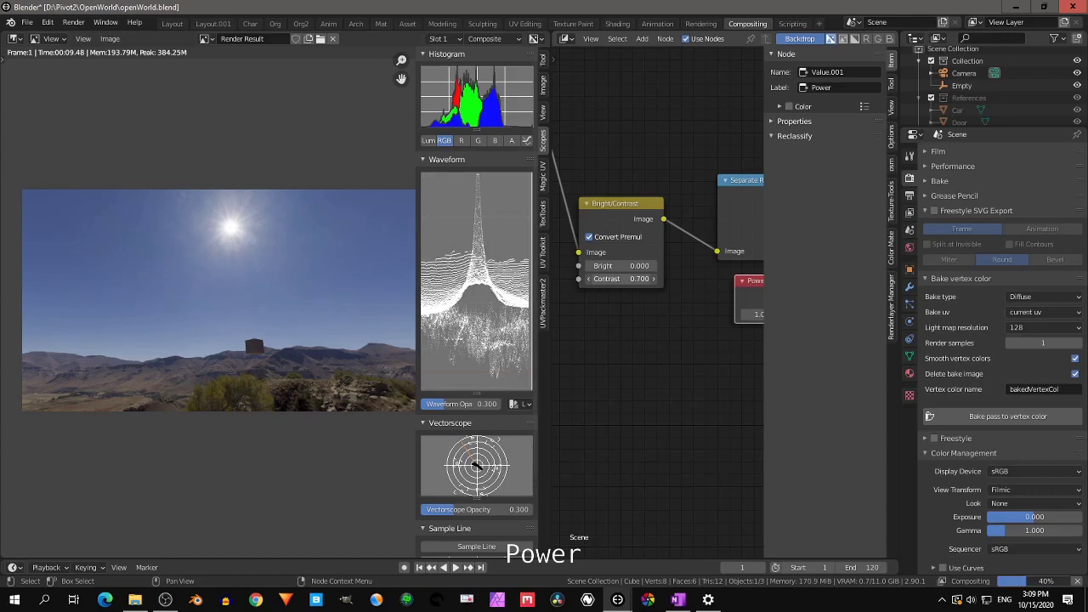
click(620, 279)
text(4)
key(Return)
drag(621, 279, 859, 279)
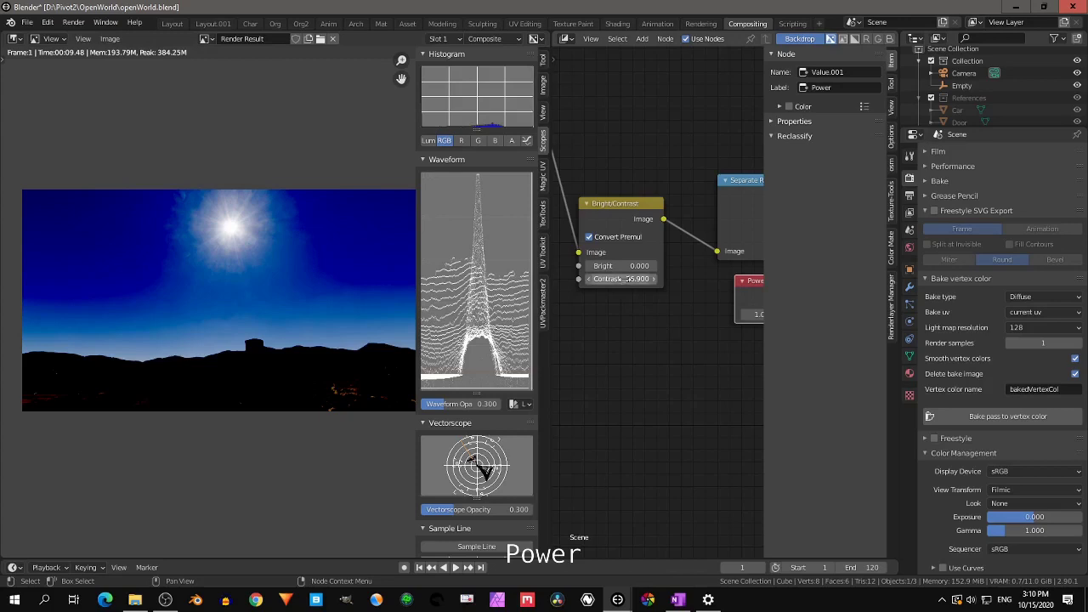
key(ctrl+x)
Step: Raise the Power node's Value to darken the render, then set it back to 1.000
middle_drag(620, 333, 604, 368)
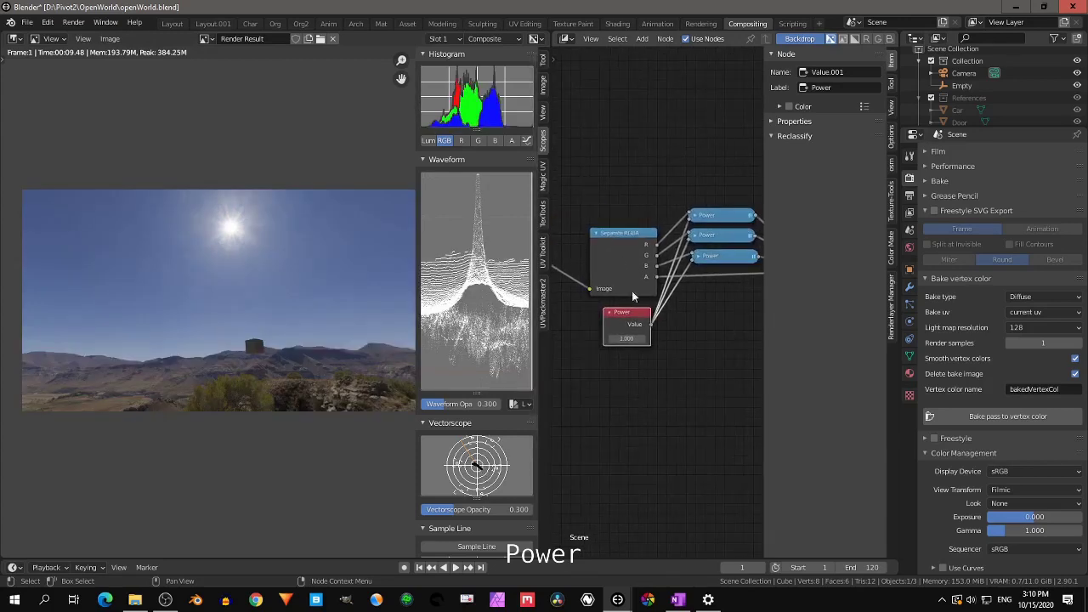
scroll(626, 353, up, 2)
drag(626, 352, 595, 352)
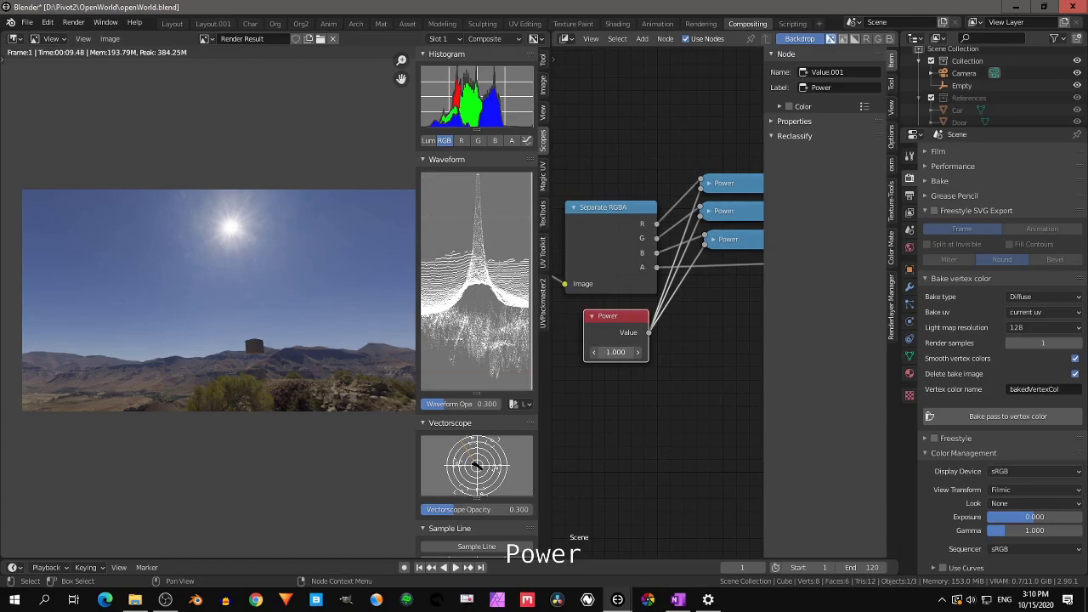
drag(615, 352, 647, 352)
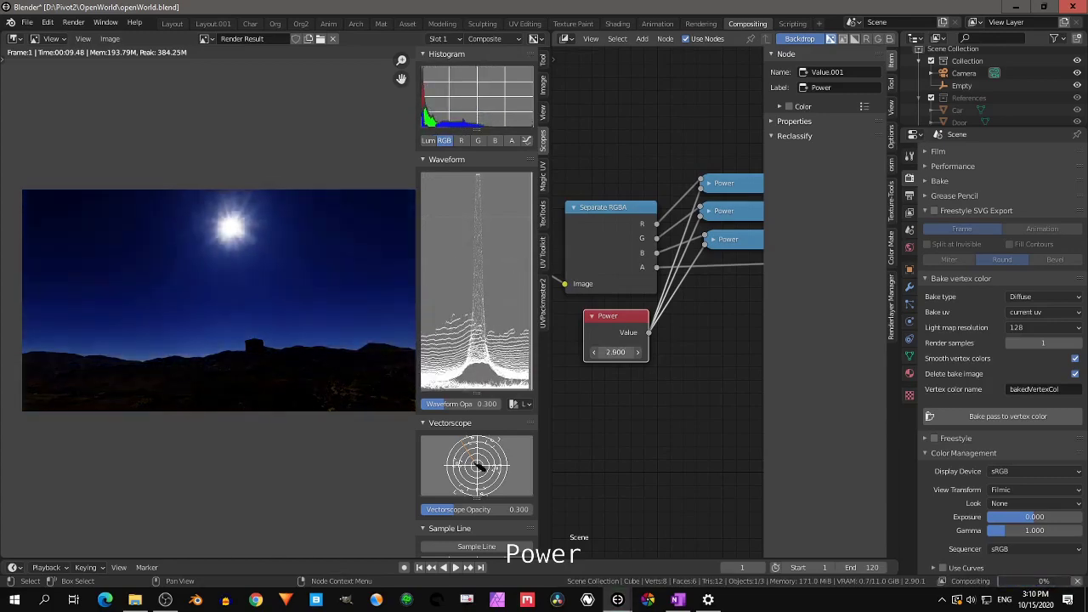
drag(646, 352, 616, 352)
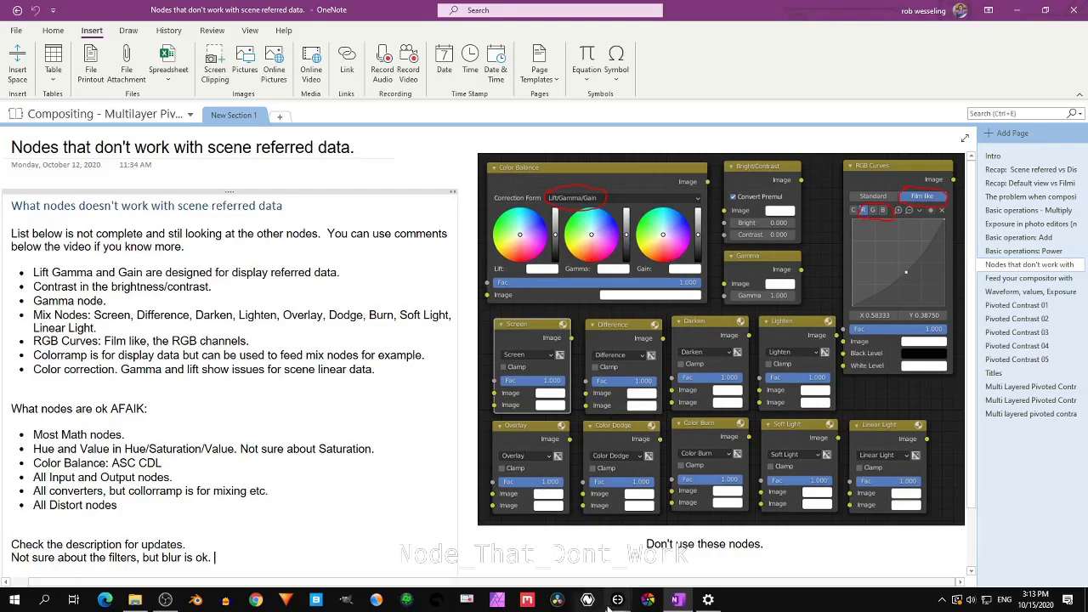
mouse_move(550, 585)
click(548, 548)
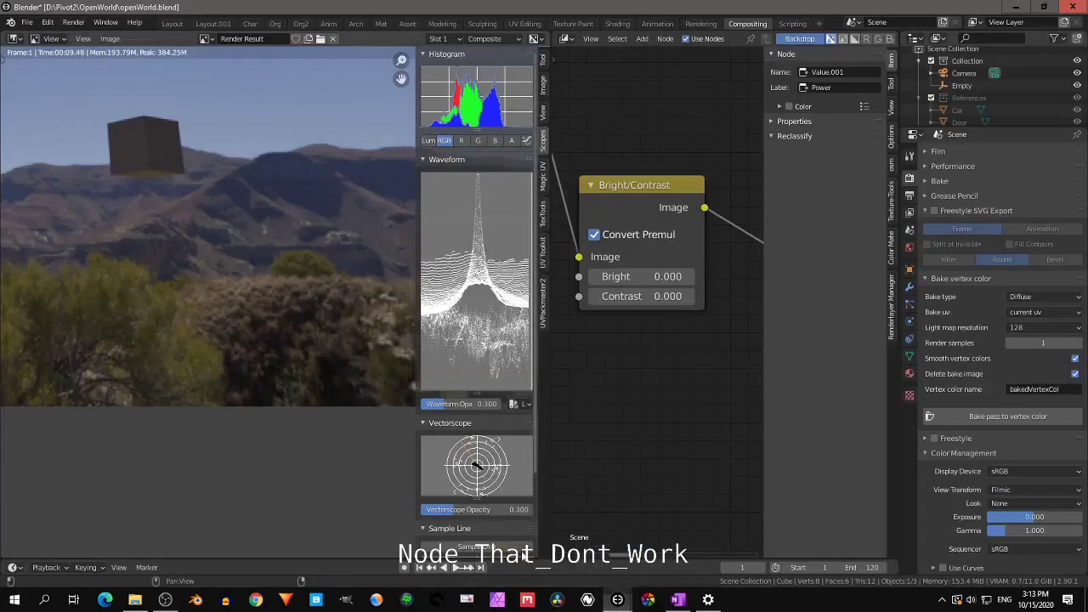
Step: Set the Bright/Contrast Contrast to 0.000, then 1.000, and sample colours in the render
click(655, 296)
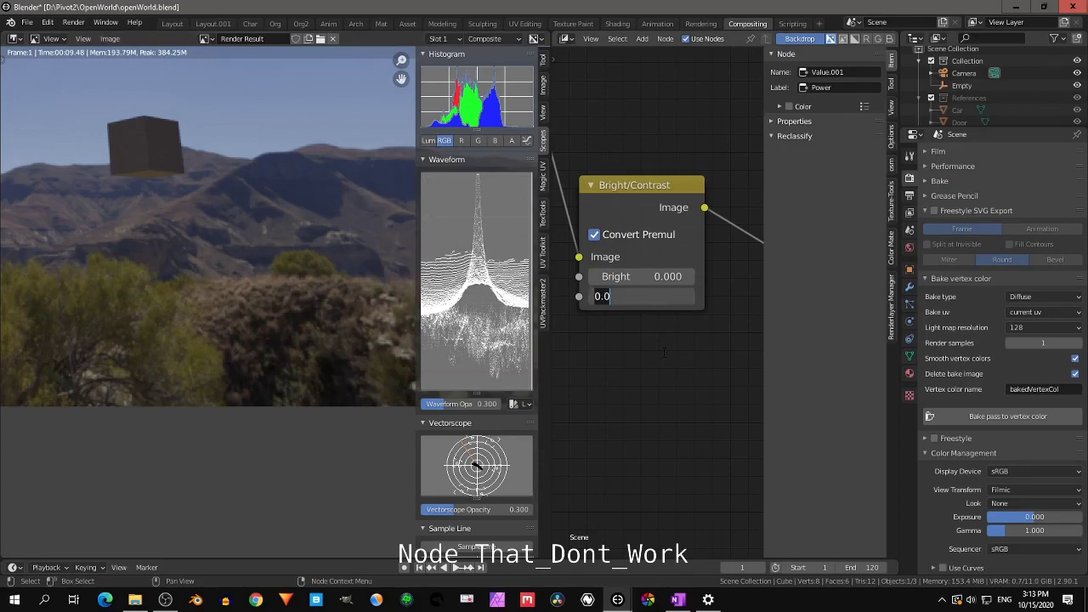
text(0.0)
key(Return)
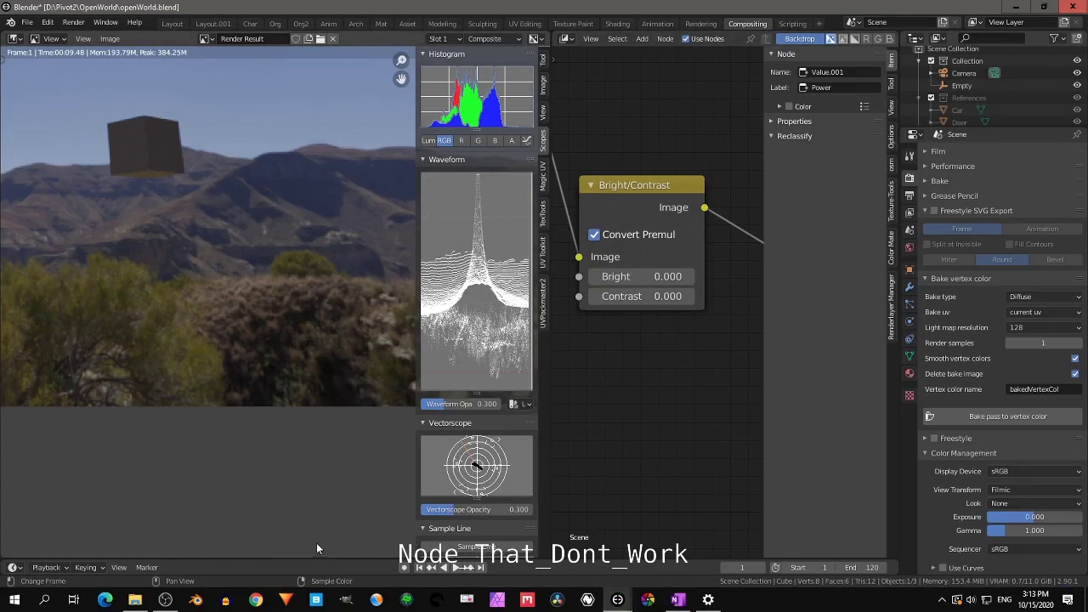
click(627, 296)
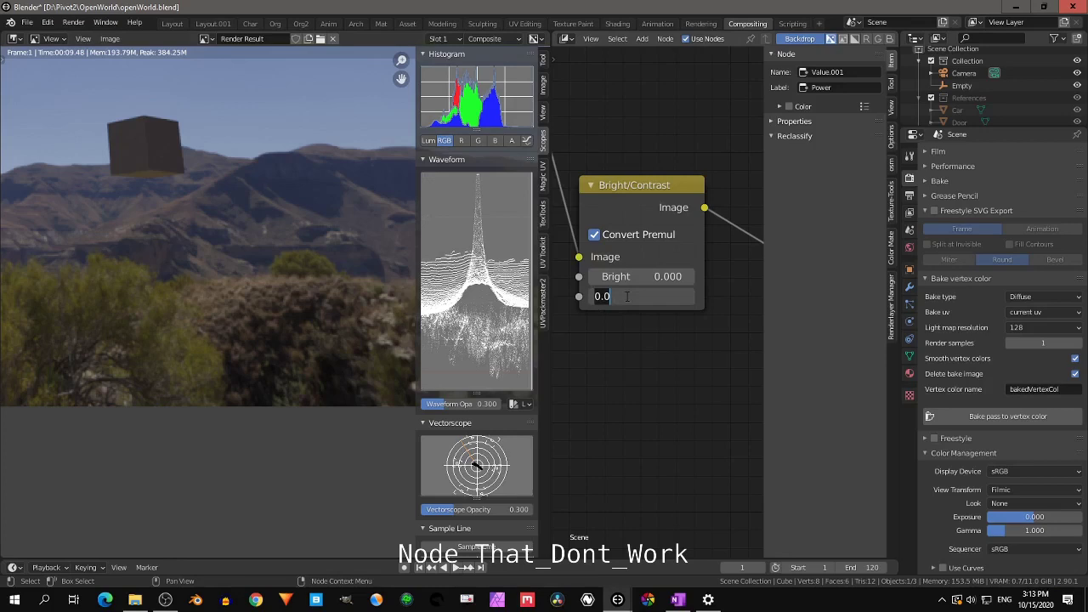
text(1)
key(Return)
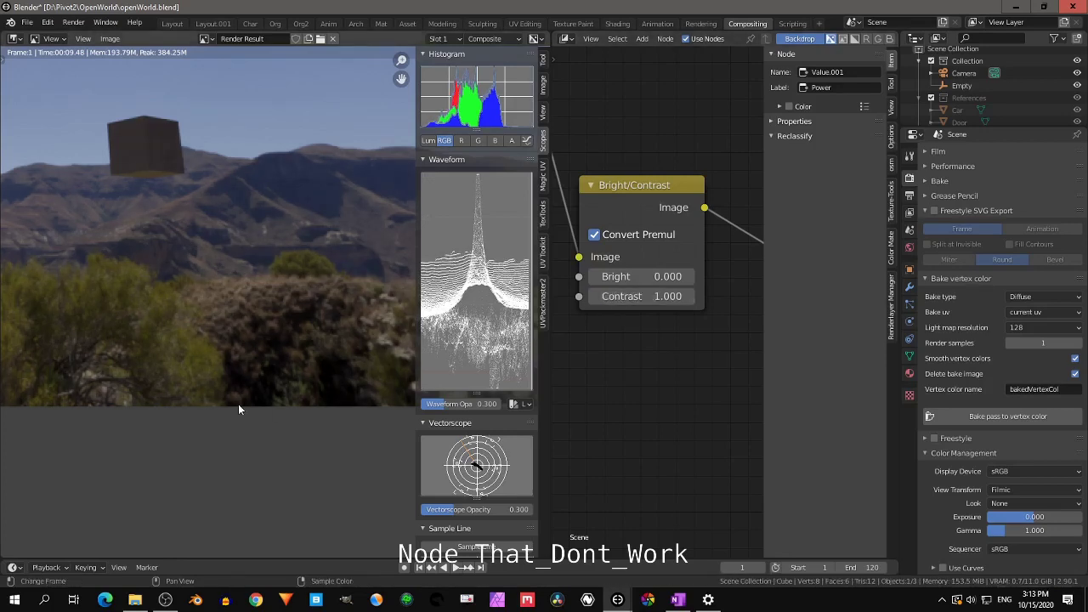
drag(324, 374, 326, 381)
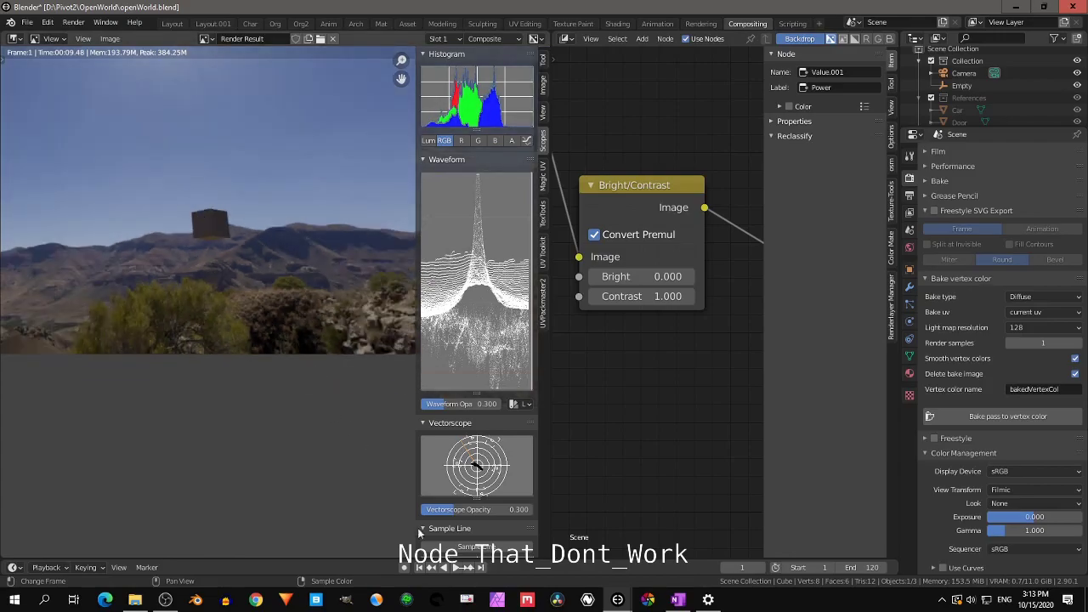
click(677, 600)
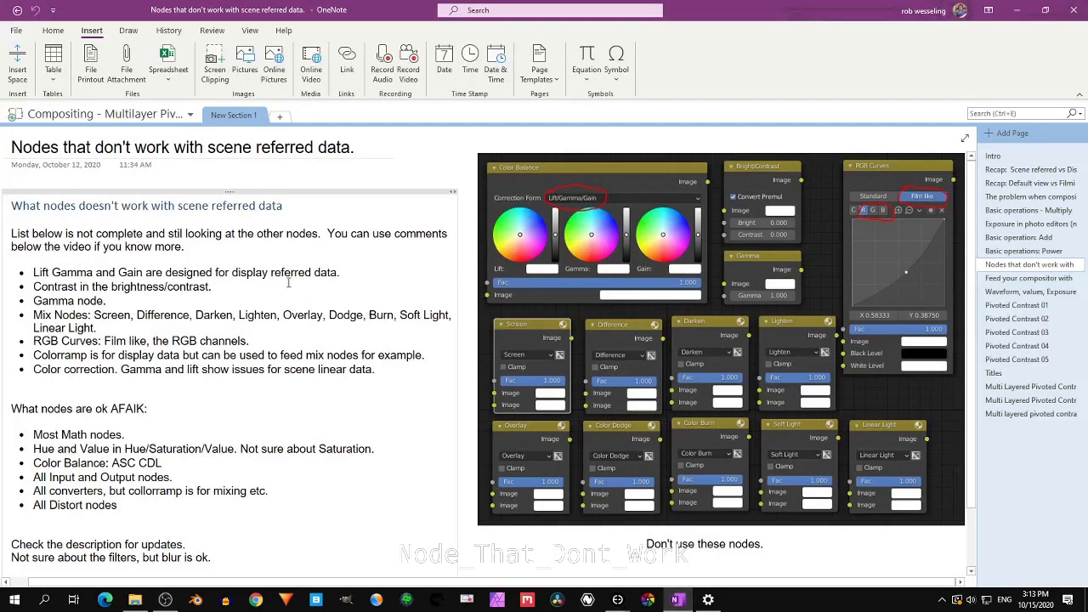
Step: Scroll through the page on nodes that don't work with scene-referred data
scroll(241, 303, down, 1)
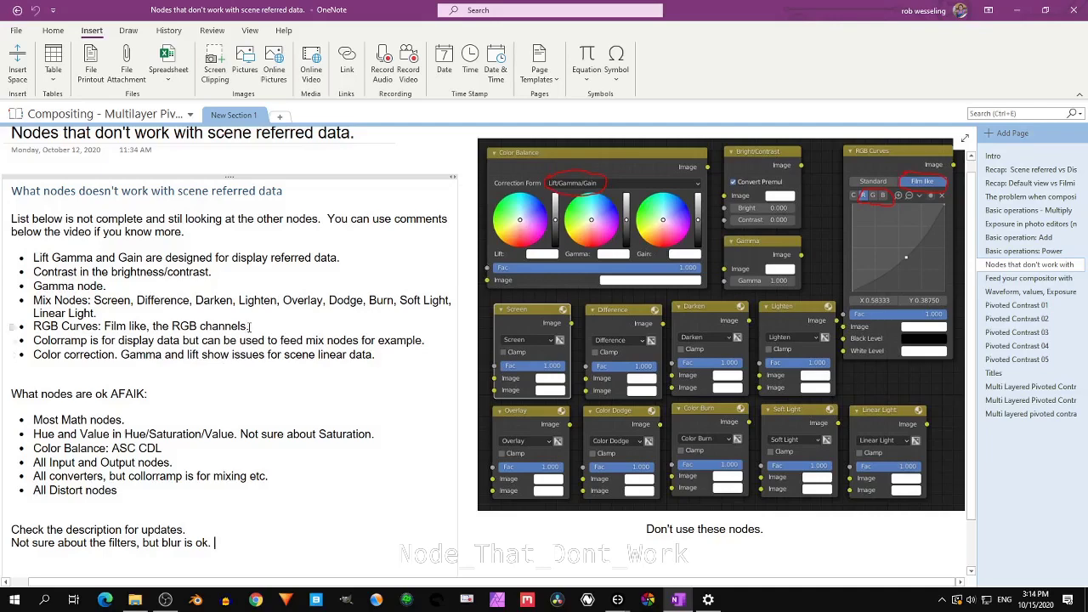
scroll(249, 328, down, 2)
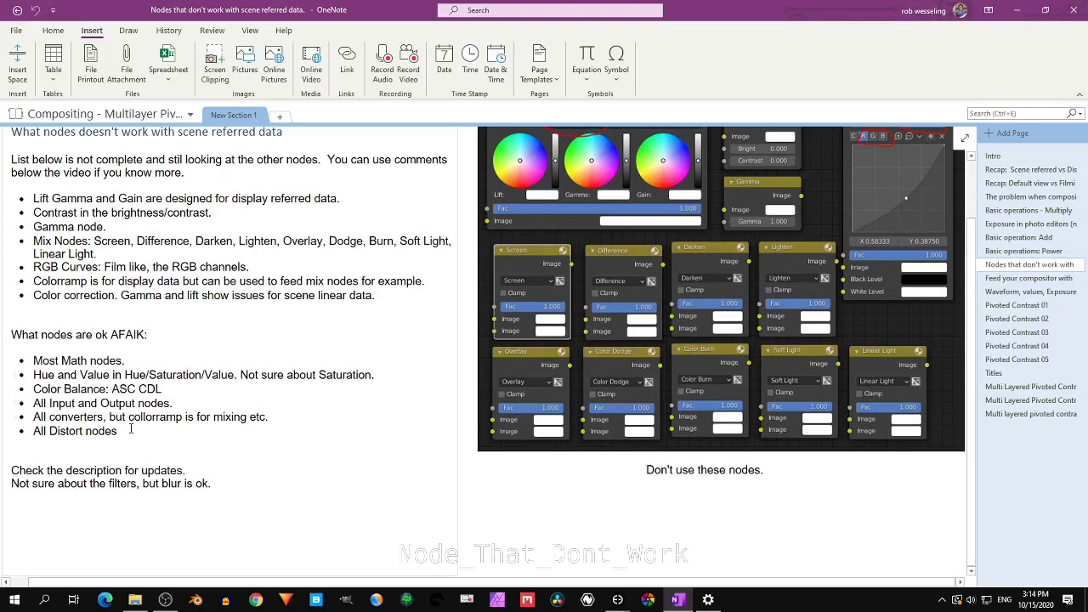
scroll(136, 400, up, 1)
scroll(141, 387, down, 1)
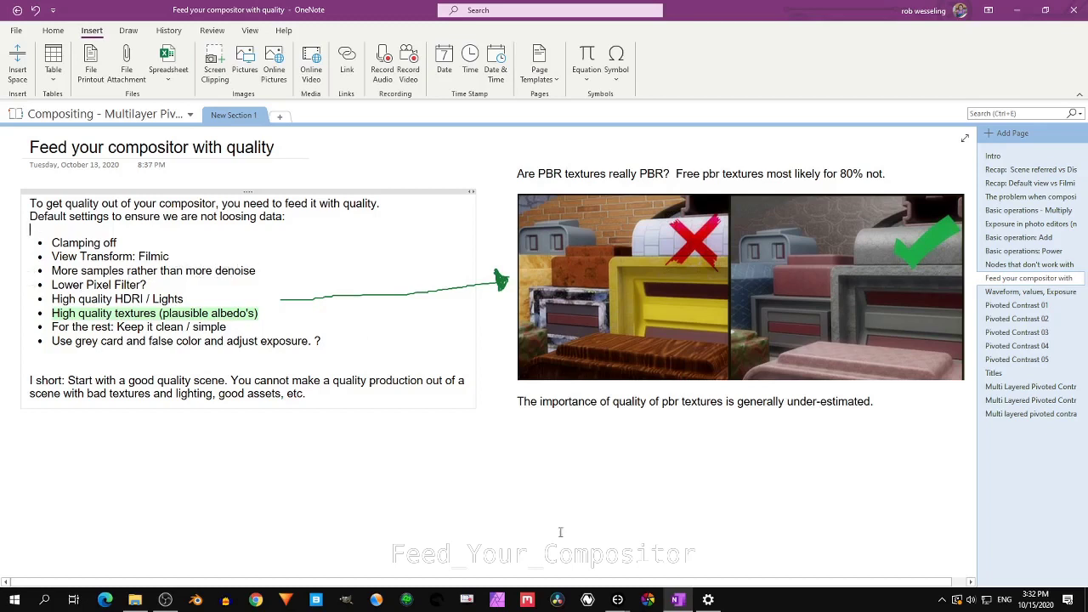
Step: Switch the Image Editor's render from Slot 2 to Slot 1 and back to Slot 2
mouse_move(618, 600)
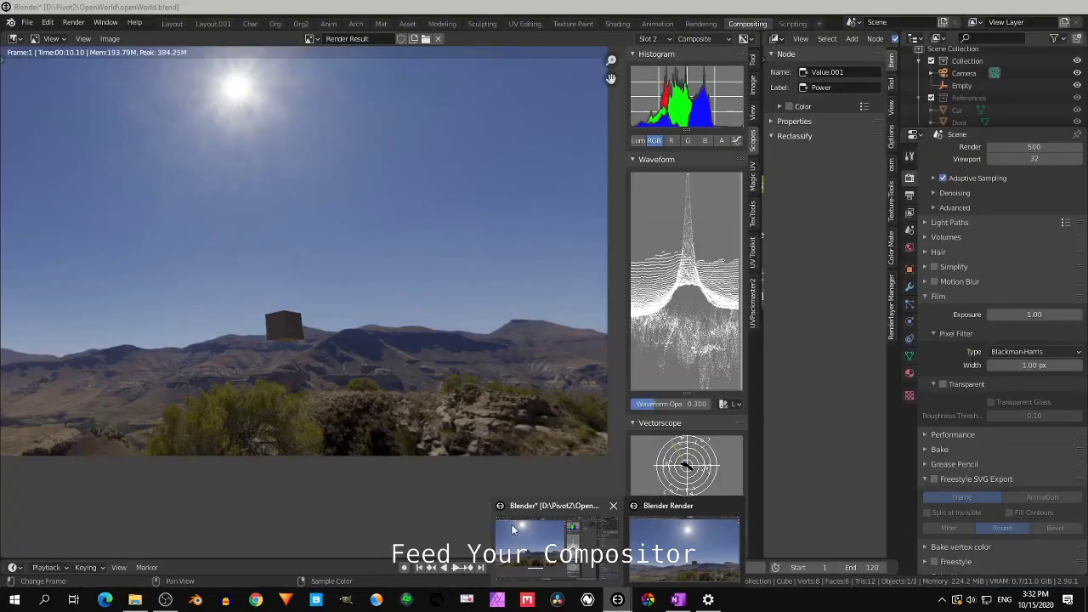
click(513, 531)
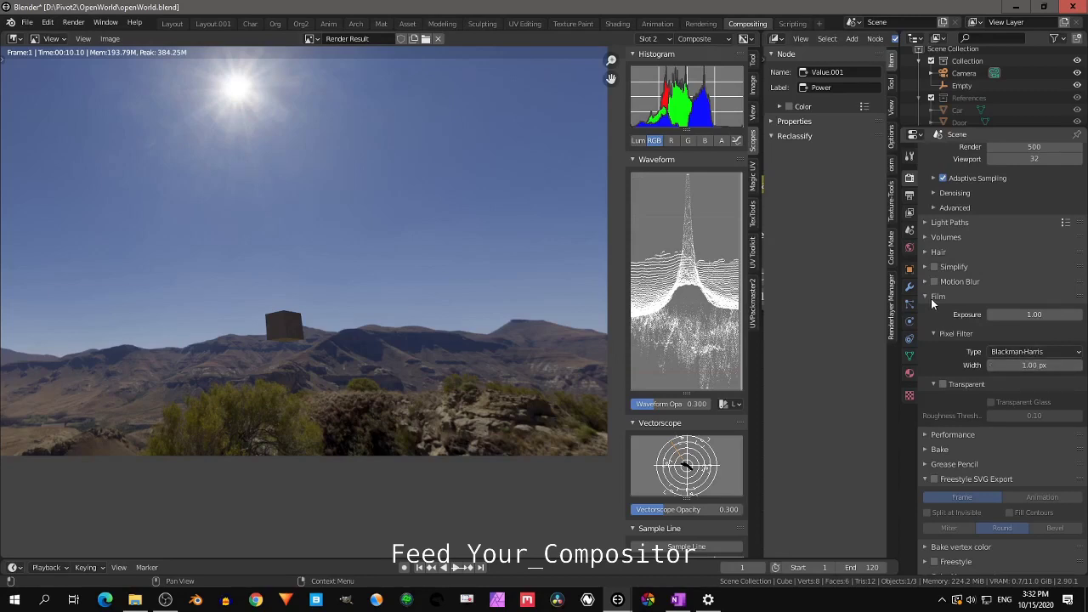
click(661, 40)
click(652, 159)
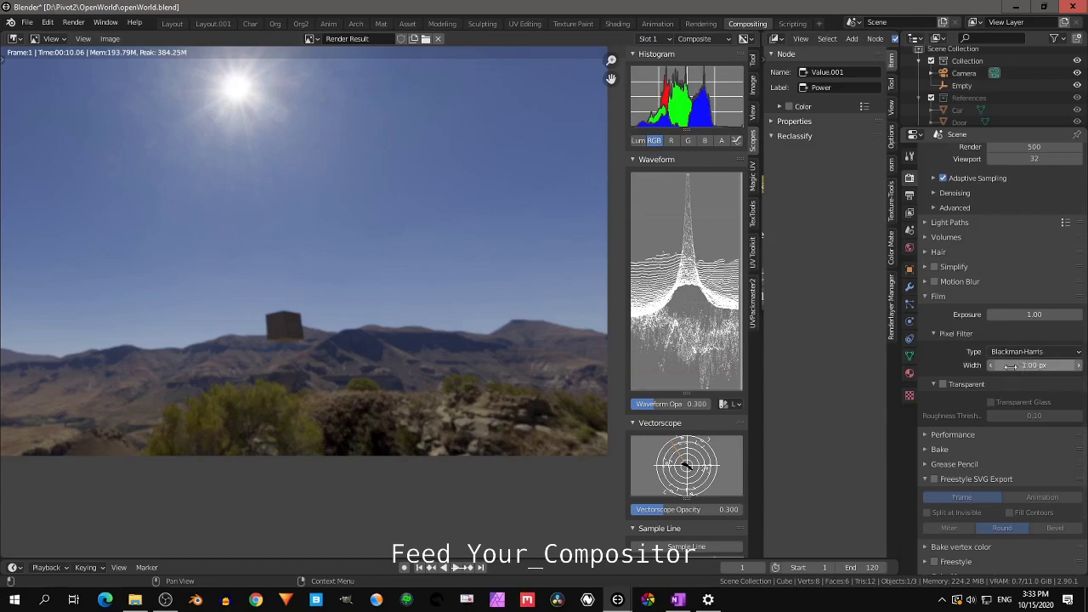
click(655, 39)
click(657, 146)
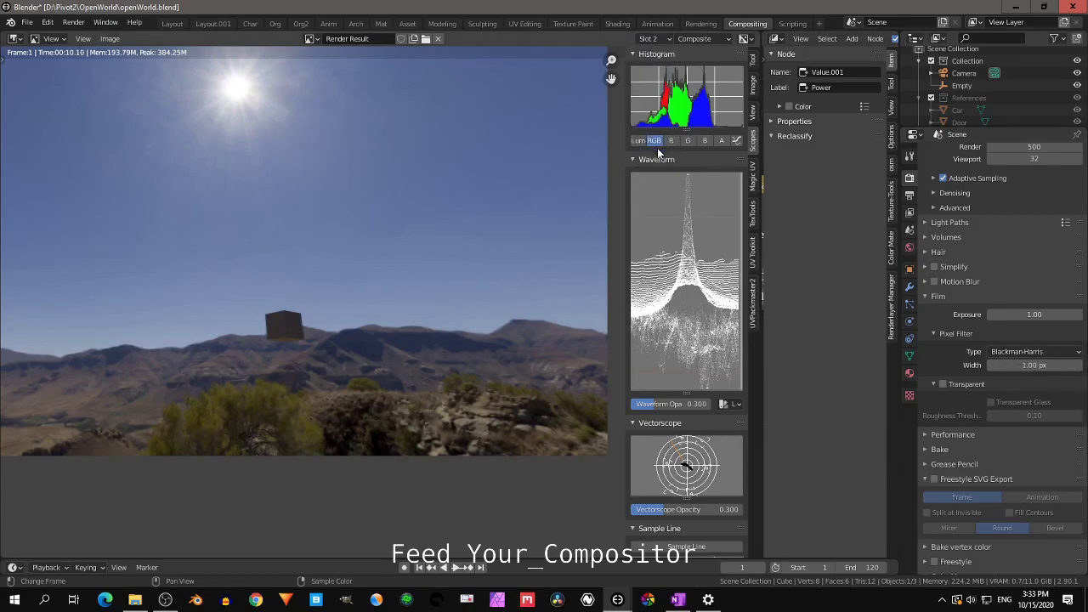
Step: Pan and zoom around the render, glance at the OneNote notes, then return to Blender
scroll(495, 270, up, 4)
middle_drag(498, 328, 475, 208)
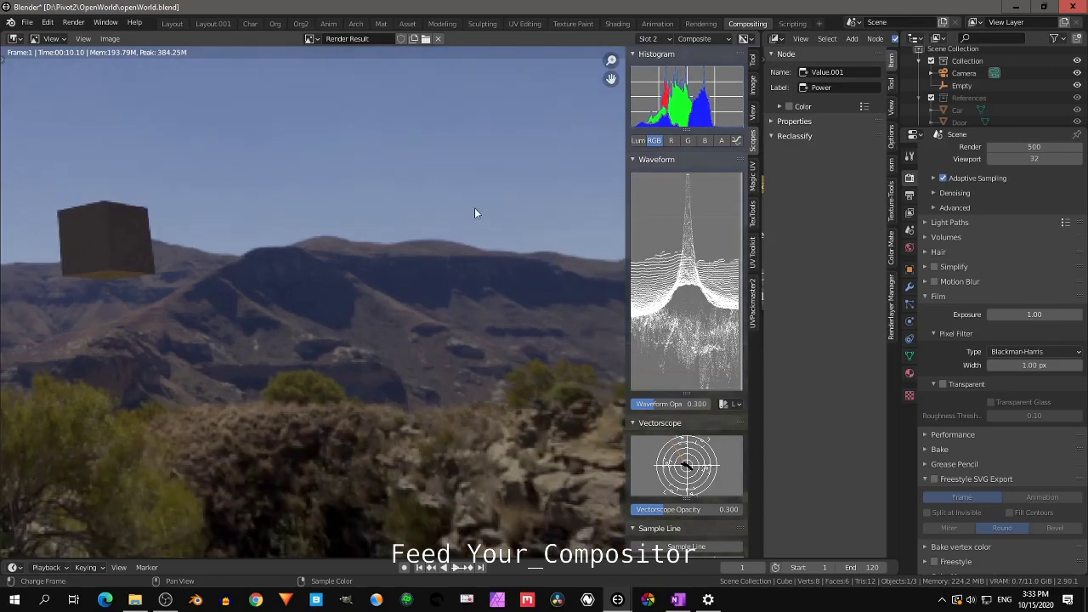
scroll(501, 211, down, 1)
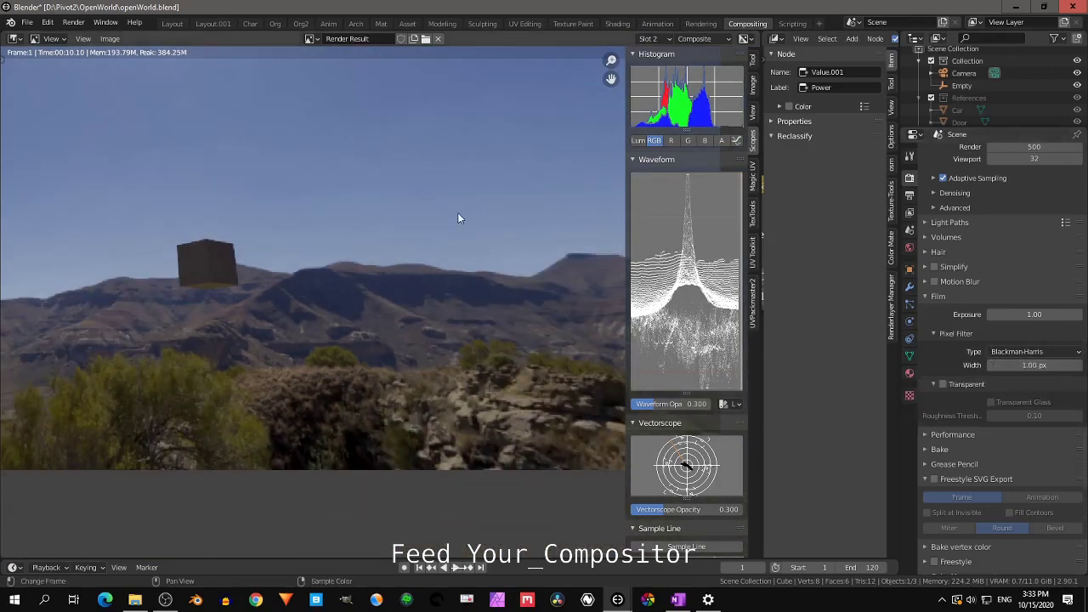
middle_drag(459, 216, 449, 246)
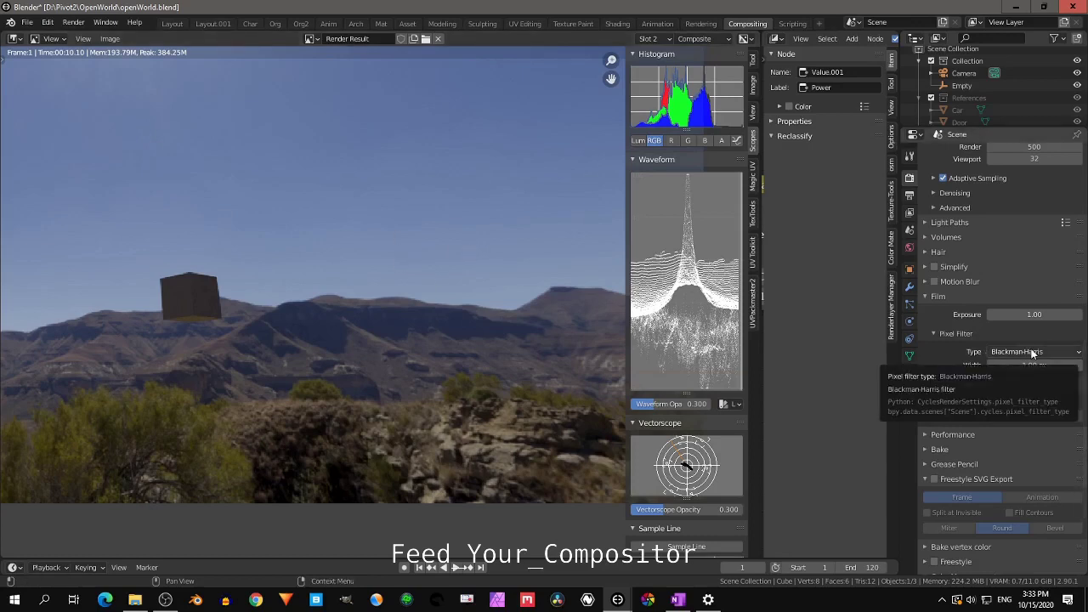
scroll(423, 267, down, 1)
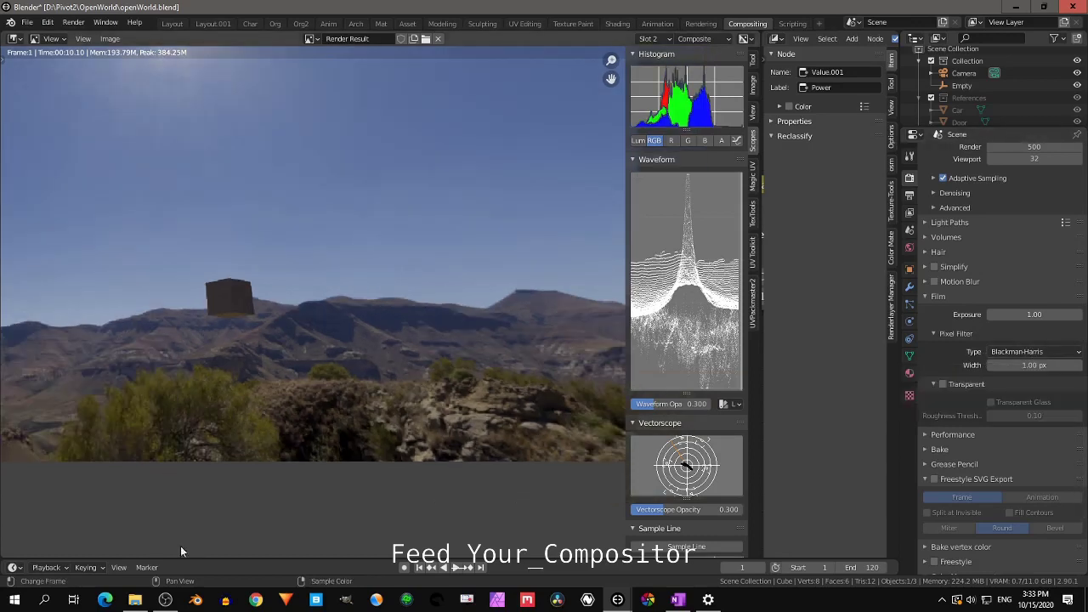
mouse_move(680, 604)
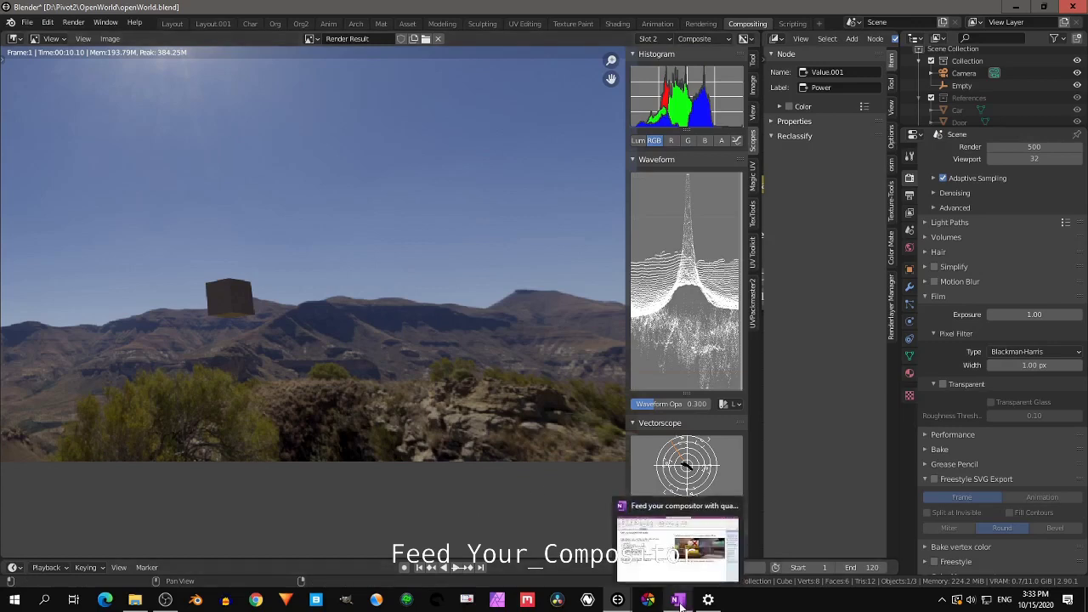
click(681, 602)
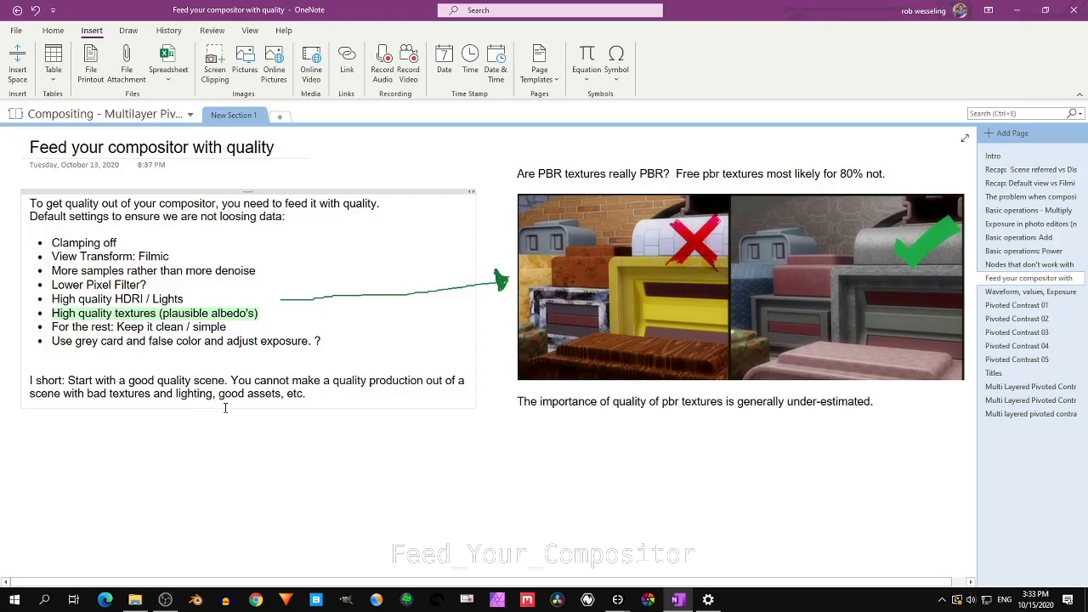
mouse_move(617, 600)
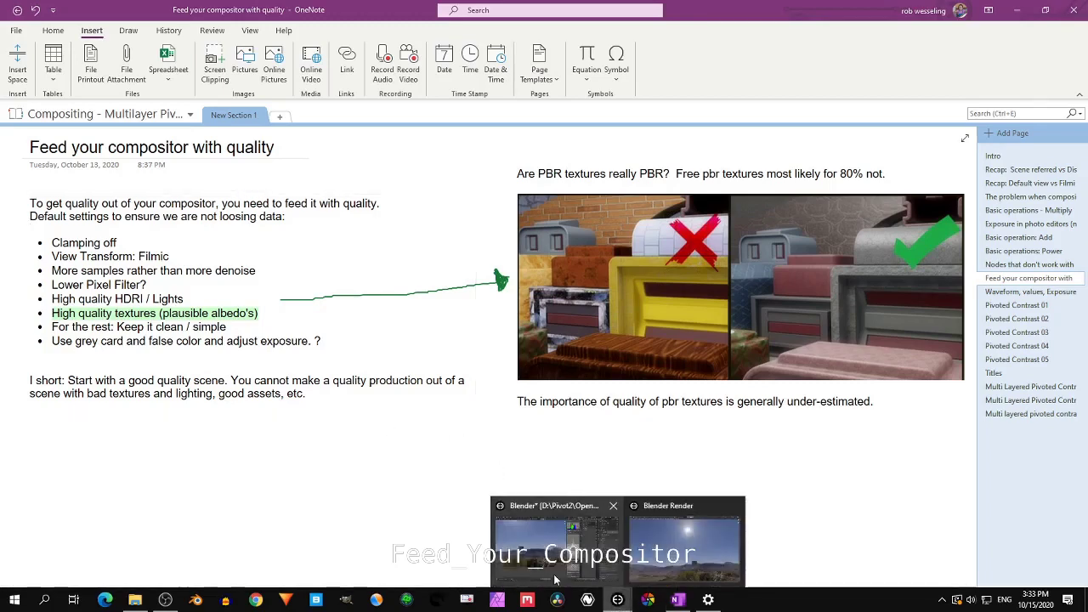
click(554, 579)
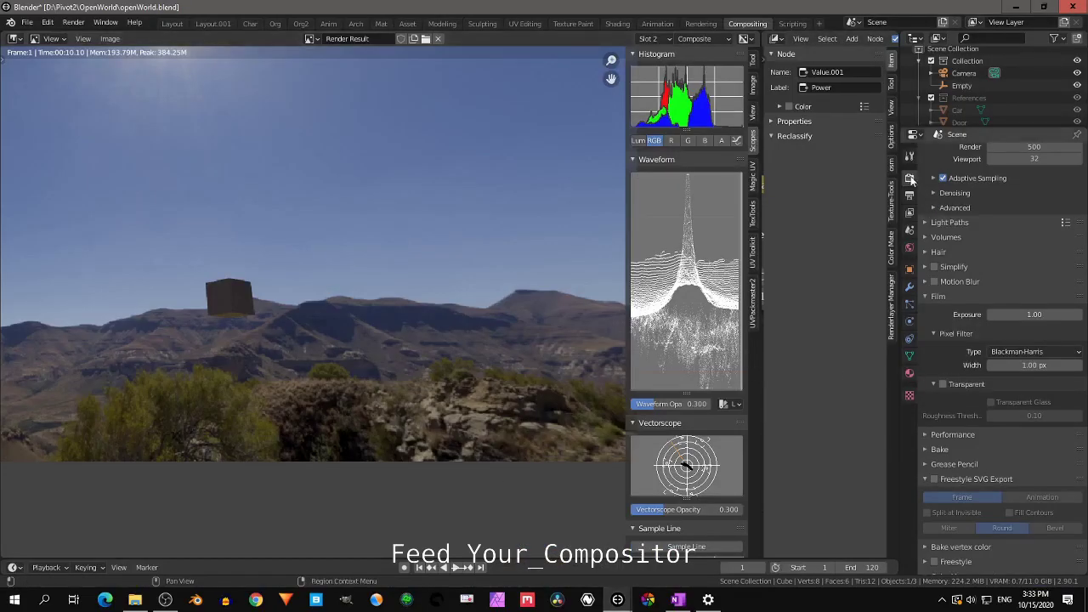
Step: Scroll the Render Properties down to Color Management, then show the World properties
scroll(990, 315, down, 3)
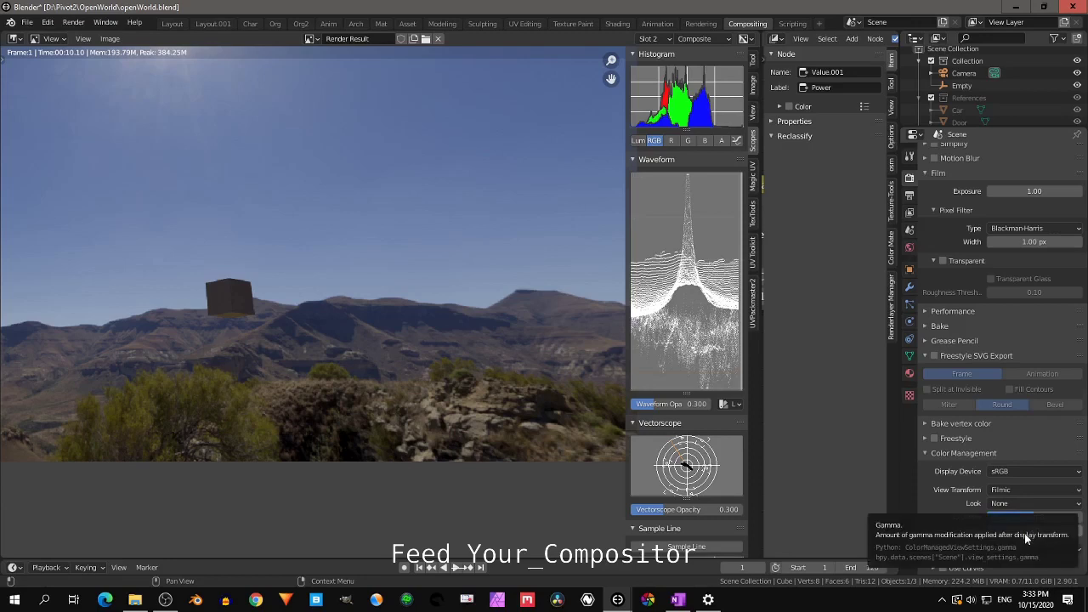
click(910, 248)
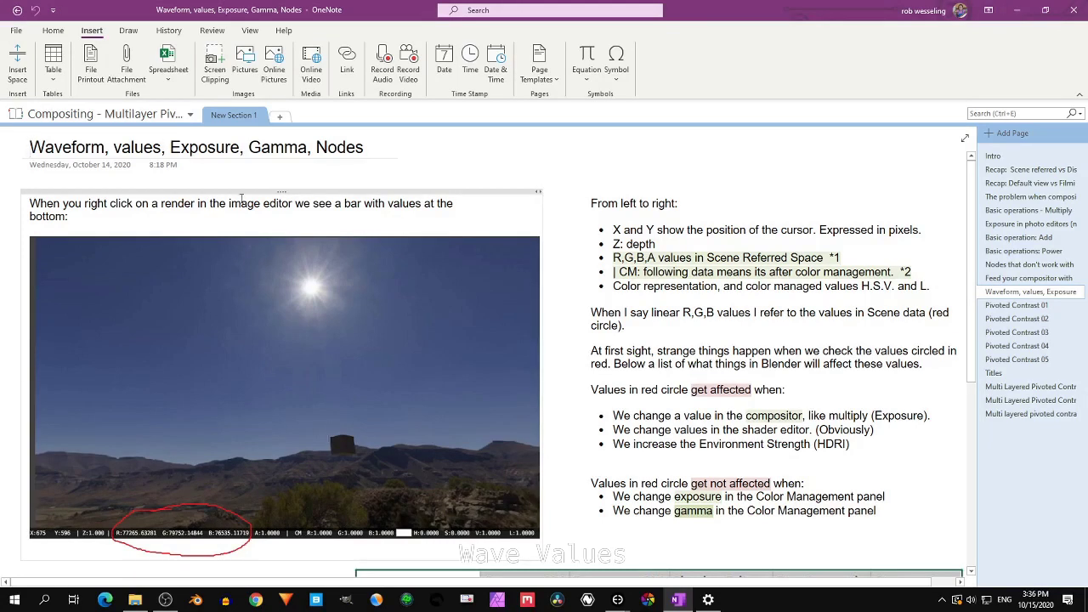
Step: Scroll the 'Waveform, values, Exposure, Gamma, Nodes' page, then return to the Blender window
scroll(407, 315, down, 1)
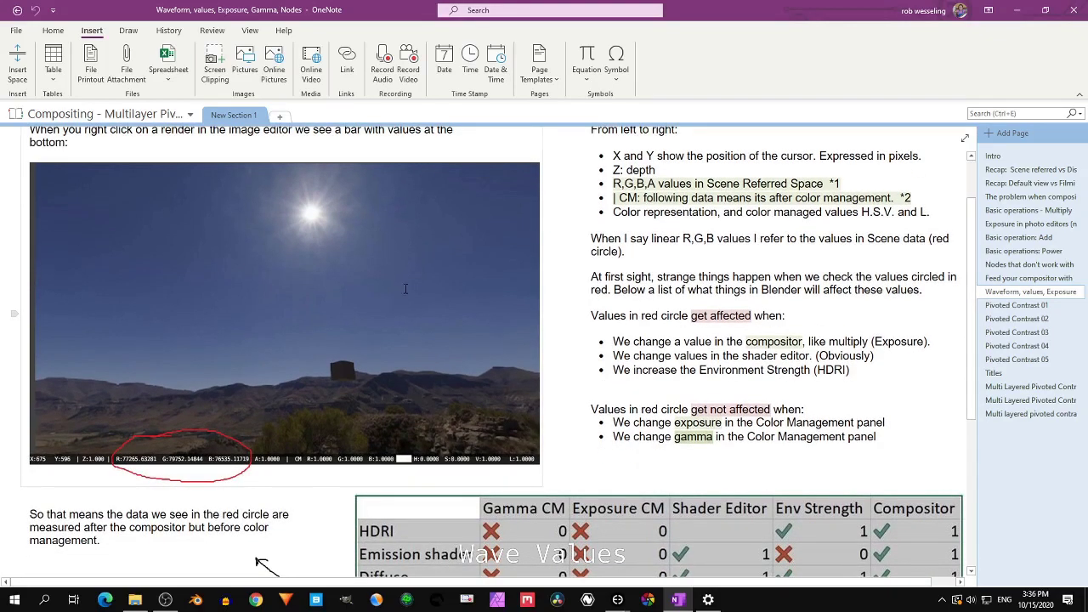
scroll(404, 292, up, 1)
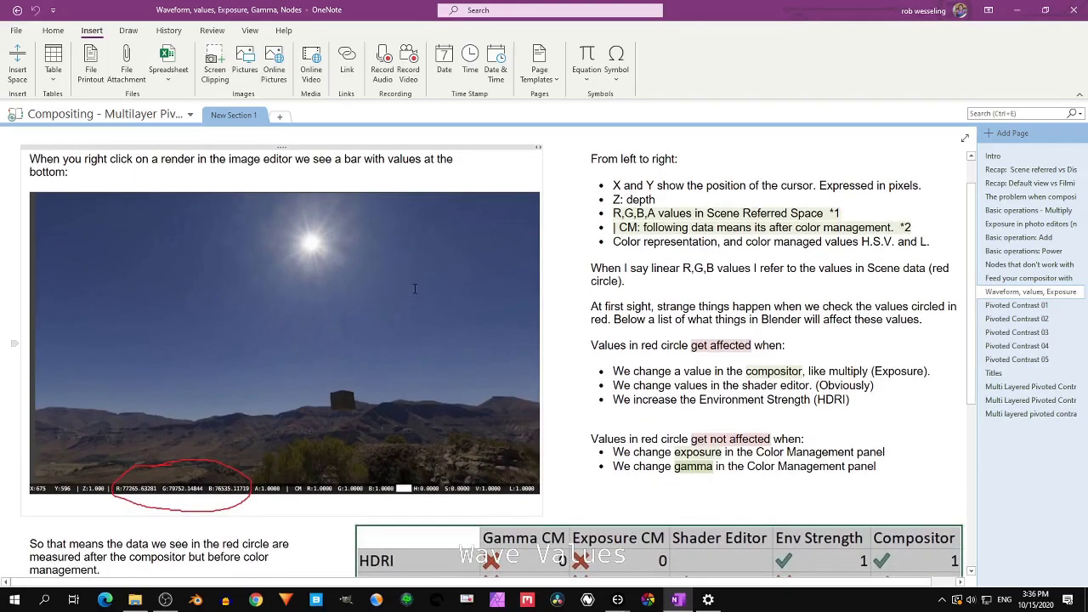
mouse_move(617, 599)
click(544, 545)
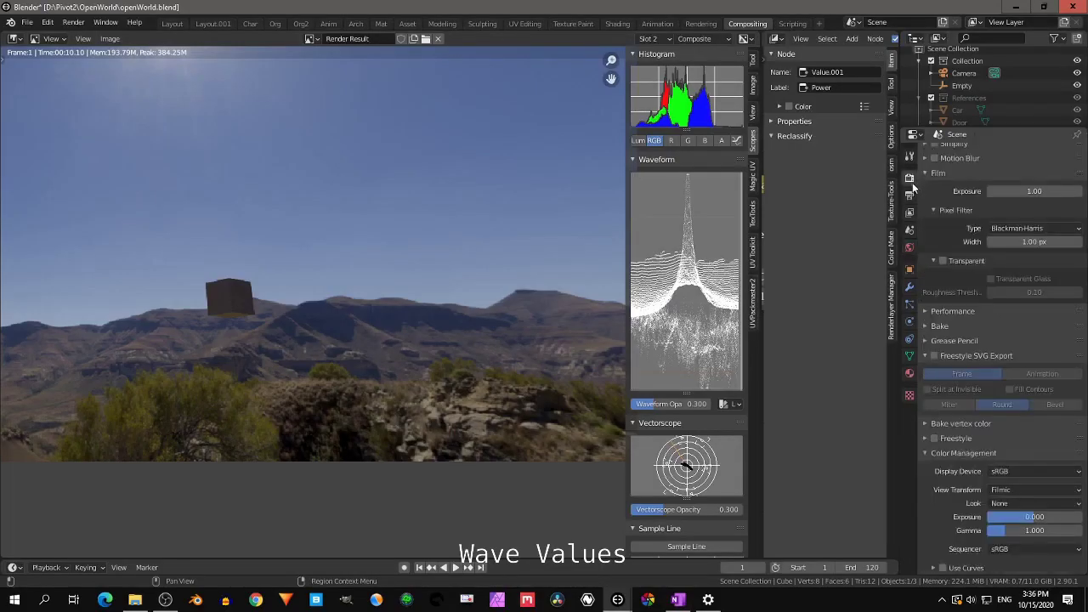
Step: Sample the sky pixels, then set the Color Management Exposure to 1.000 after dragging it higher
click(314, 437)
drag(314, 435, 381, 437)
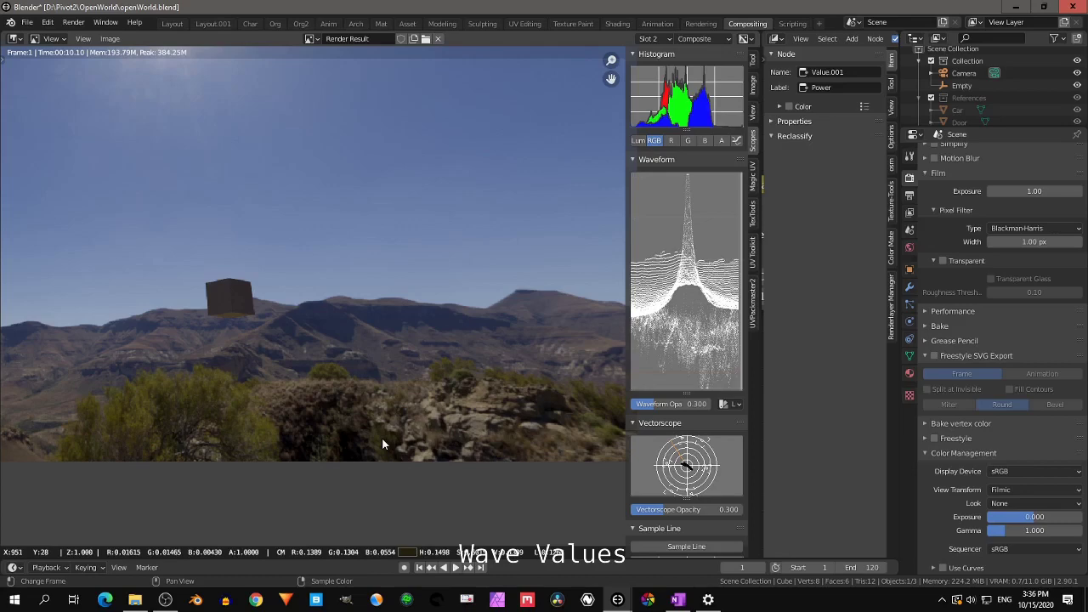
drag(382, 437, 382, 437)
drag(1031, 519, 1073, 519)
drag(304, 454, 240, 299)
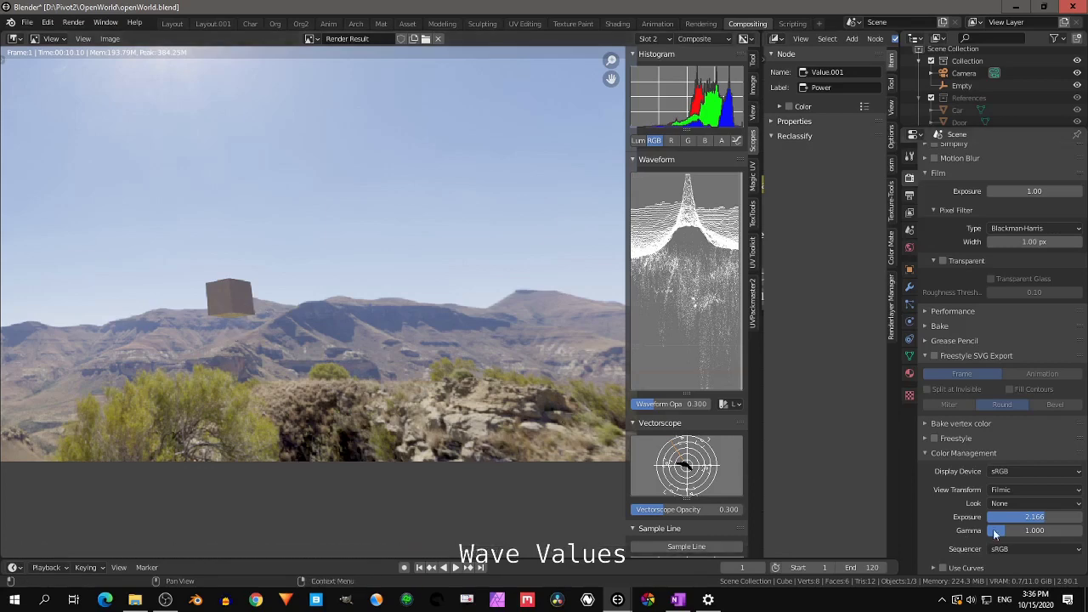
click(1046, 517)
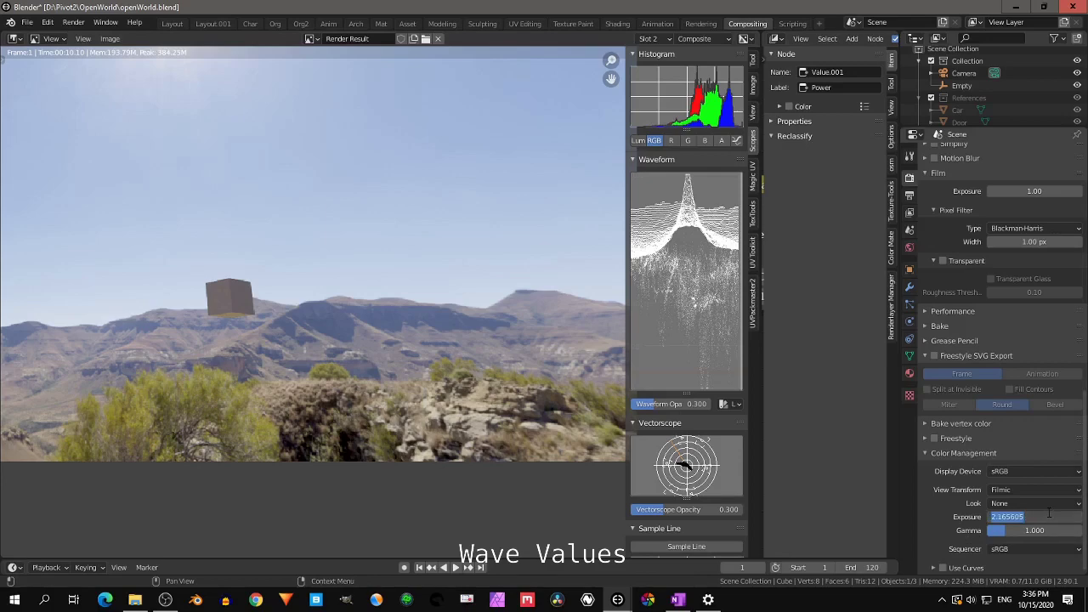
text(1)
key(Return)
Step: Sample the cube's pixel values and bring the OneNote notes back to the front
drag(235, 302, 234, 300)
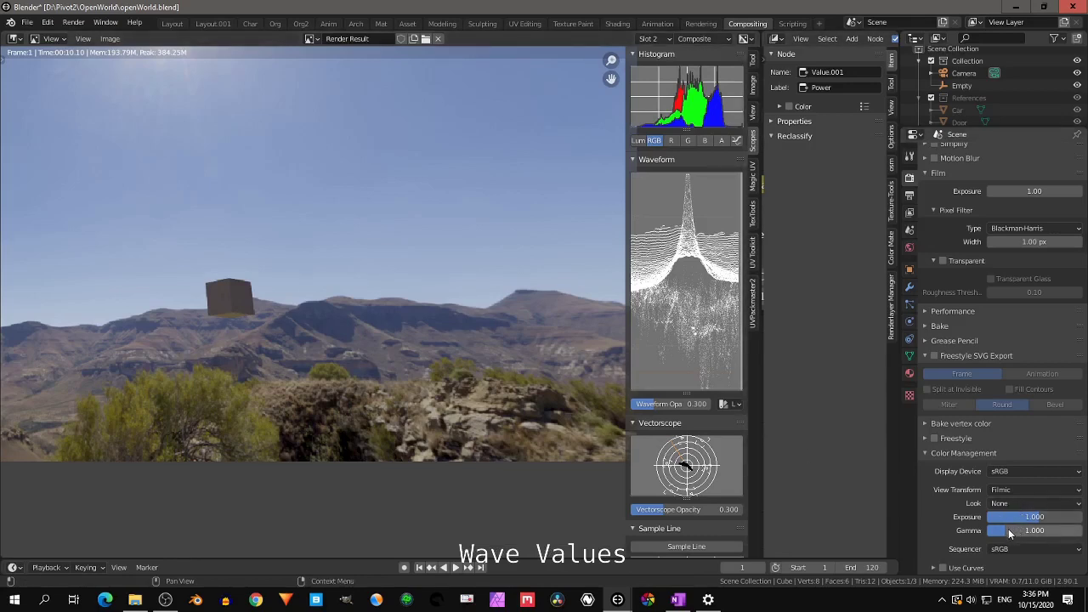
mouse_move(678, 600)
click(678, 544)
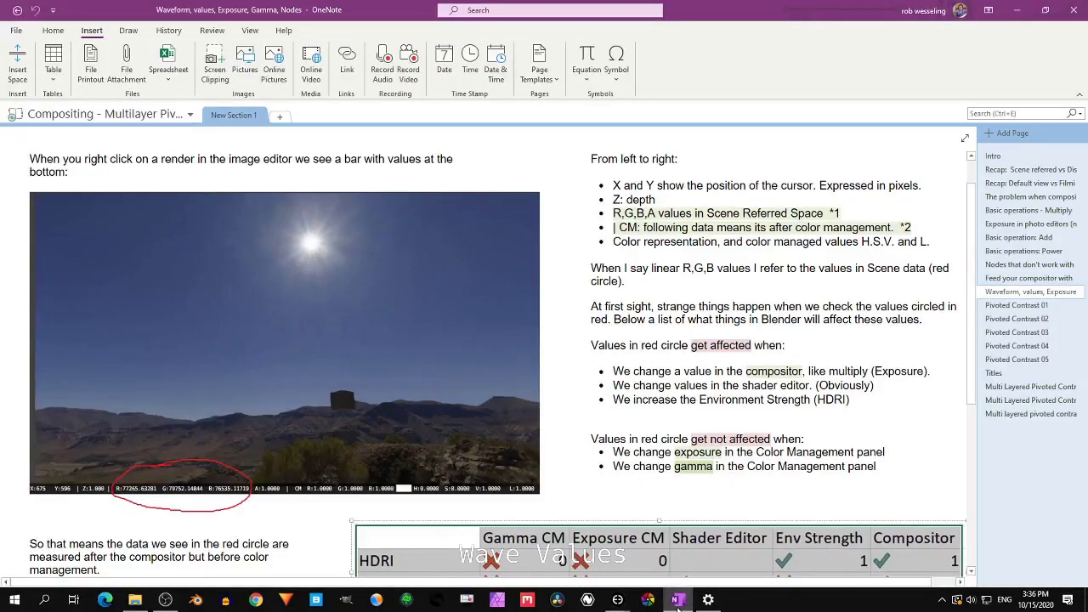
Step: Read the table of what affects sampled values, then return to OpenWorld.blend in Blender
scroll(672, 308, down, 2)
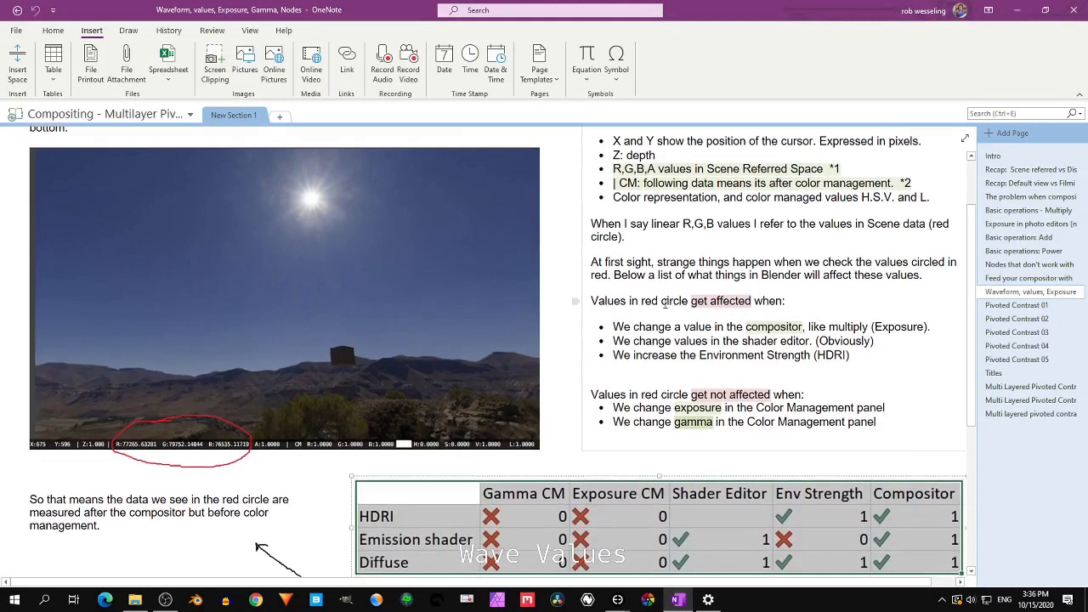
scroll(668, 306, down, 2)
scroll(666, 304, up, 3)
scroll(655, 303, down, 3)
scroll(650, 306, down, 4)
scroll(651, 306, up, 1)
scroll(660, 306, down, 1)
scroll(660, 303, down, 1)
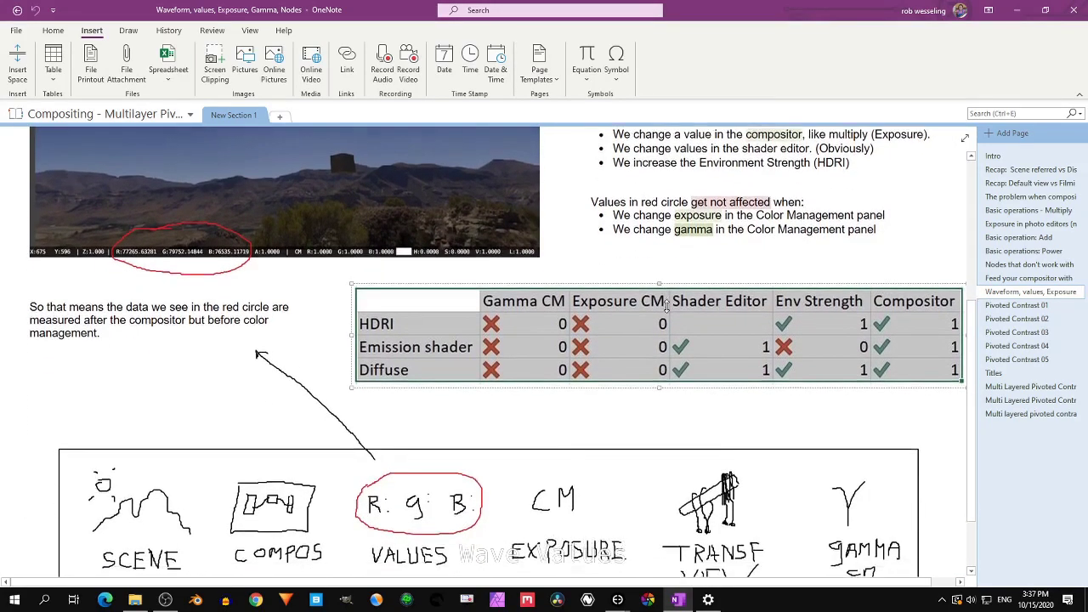
scroll(649, 299, down, 1)
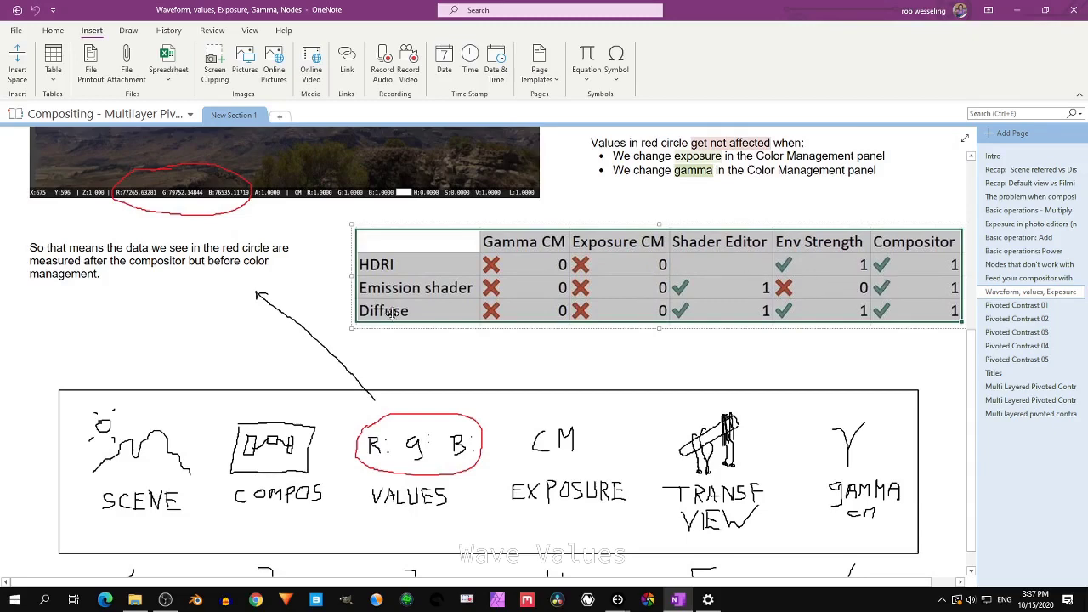
scroll(391, 315, down, 1)
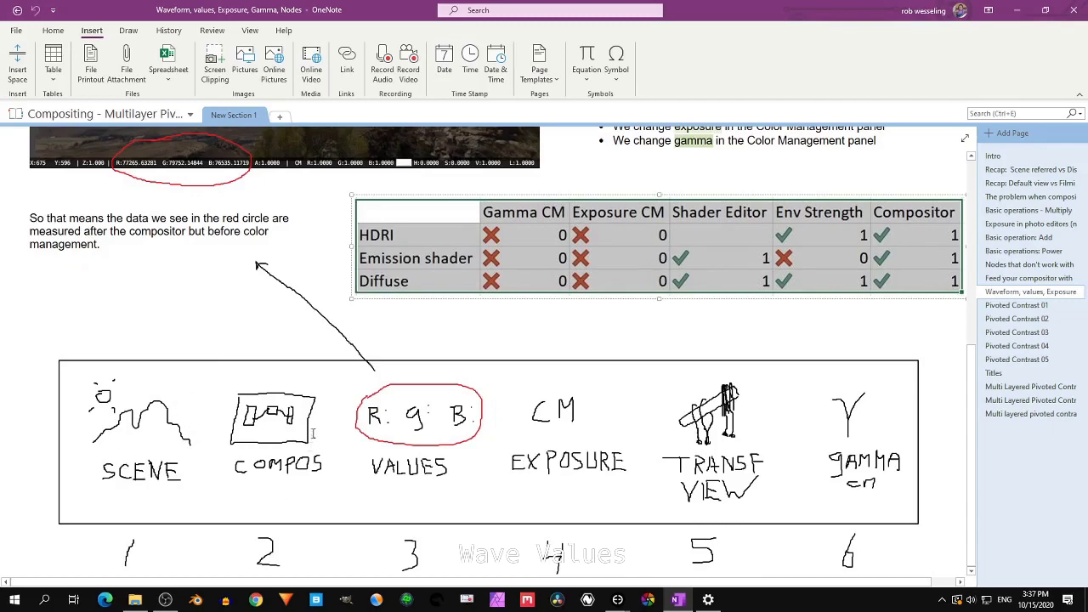
scroll(313, 434, up, 3)
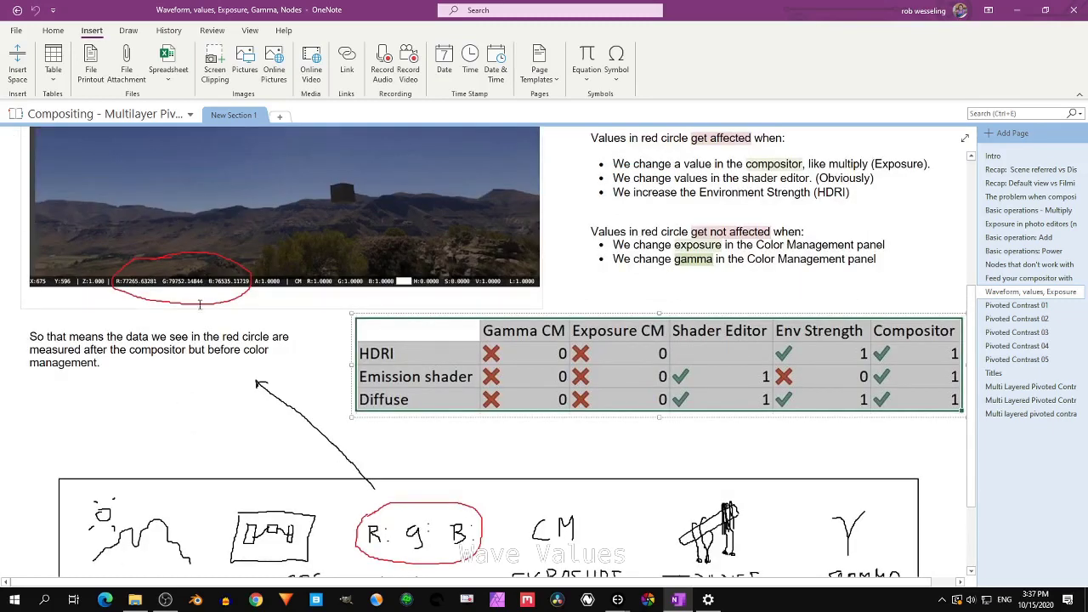
scroll(401, 485, down, 1)
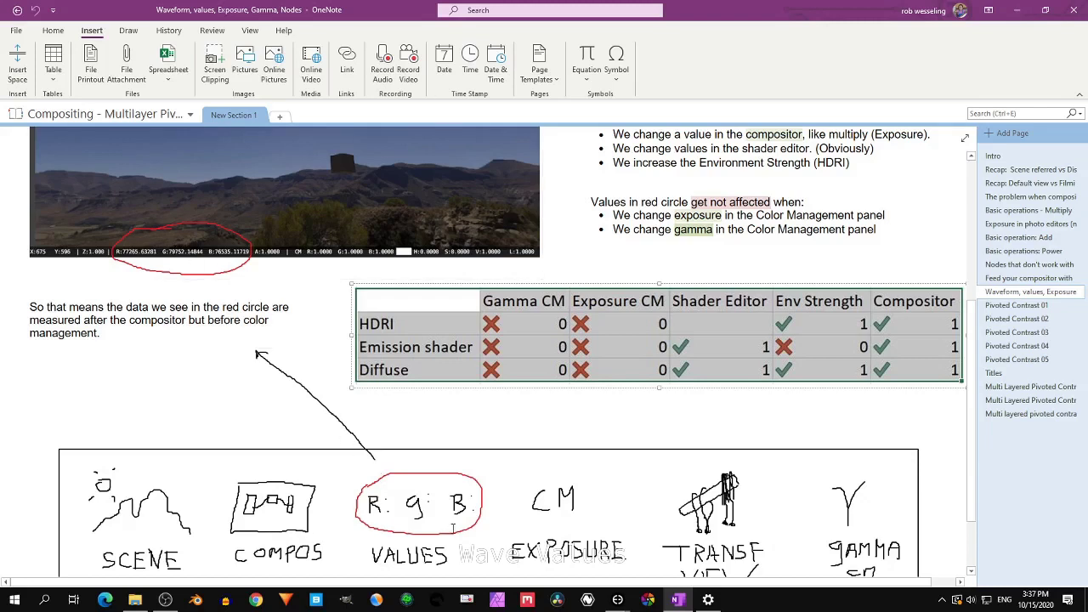
mouse_move(617, 600)
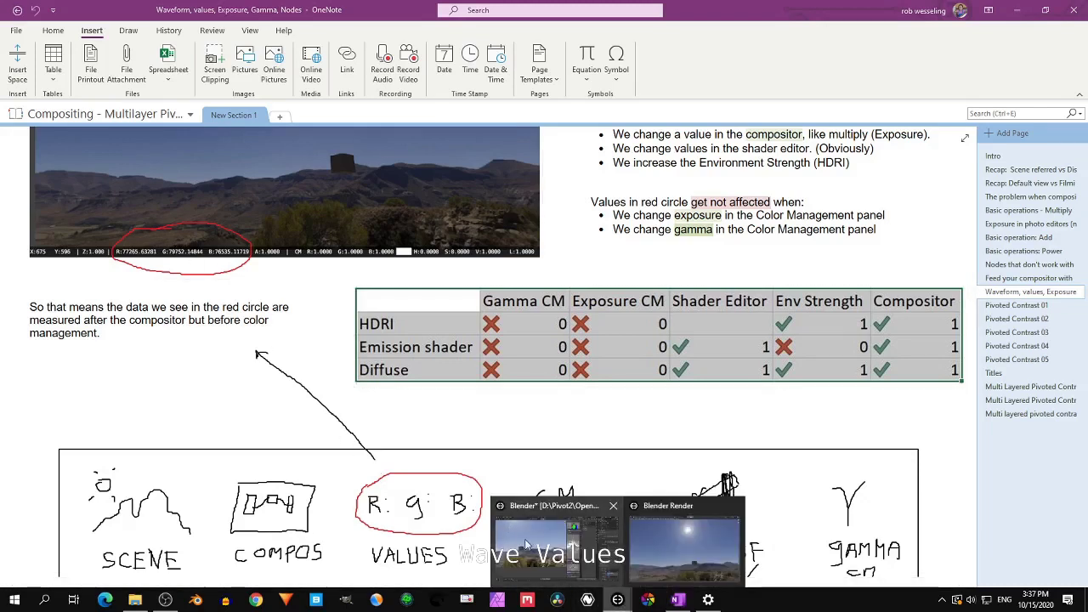
click(514, 529)
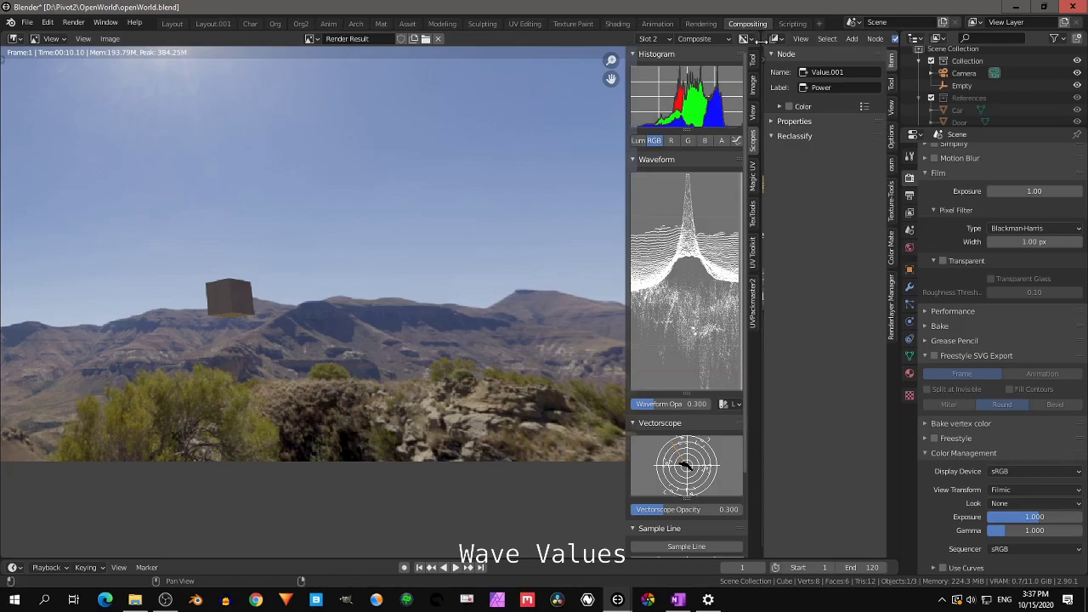
Step: Boost the Bright/Contrast node's Contrast to 29.5 and sample pixel values across the render
drag(764, 289, 850, 296)
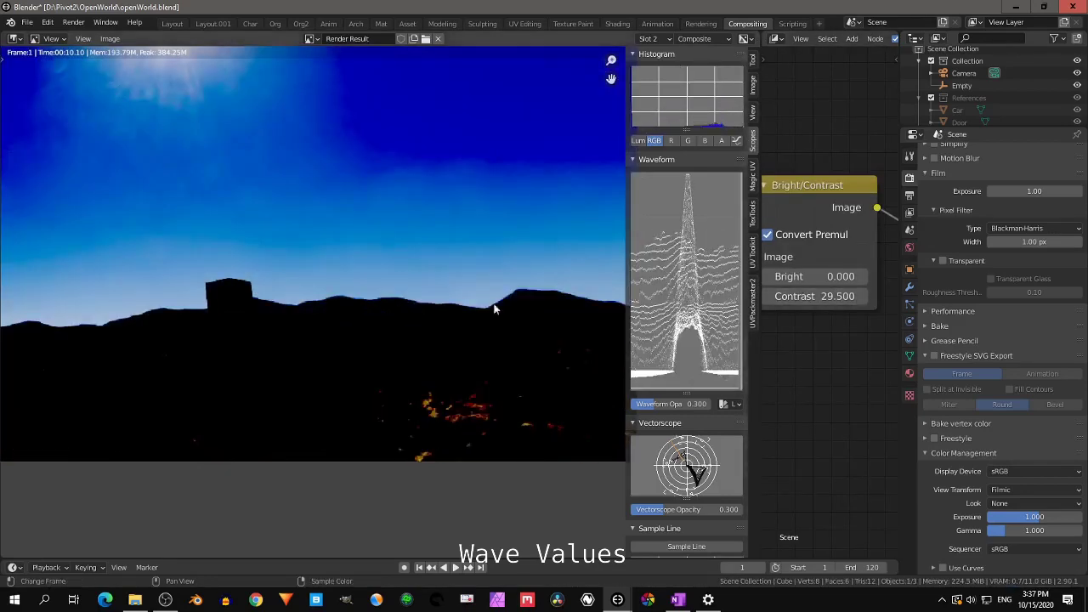
right_drag(235, 297, 217, 303)
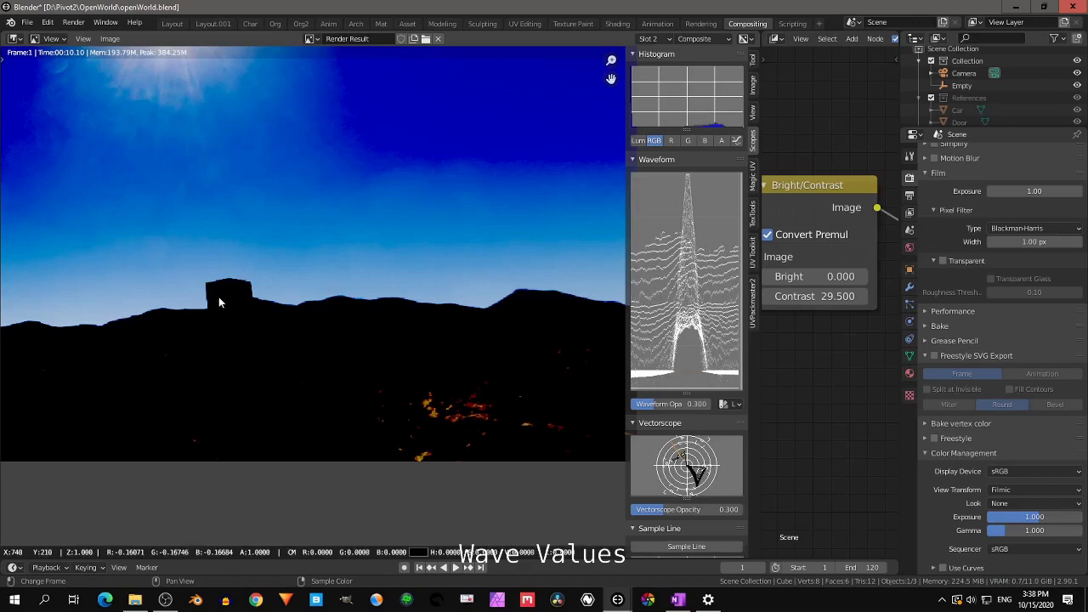
right_drag(219, 302, 223, 302)
Step: Undo the boost, set Contrast to -4.100, and switch to the OneNote notes
key(ctrl+z)
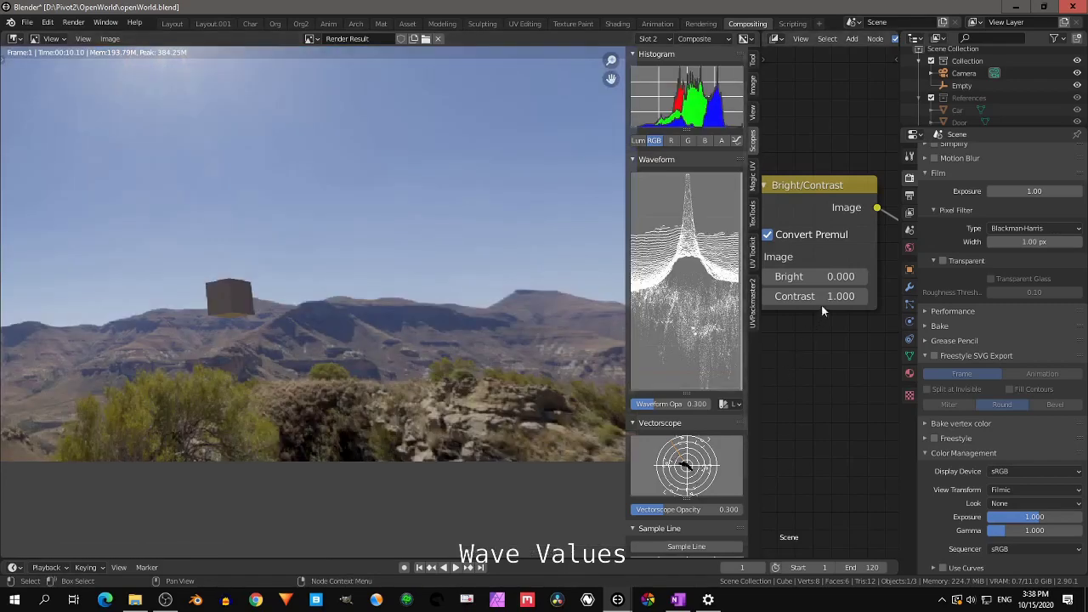
drag(819, 296, 804, 296)
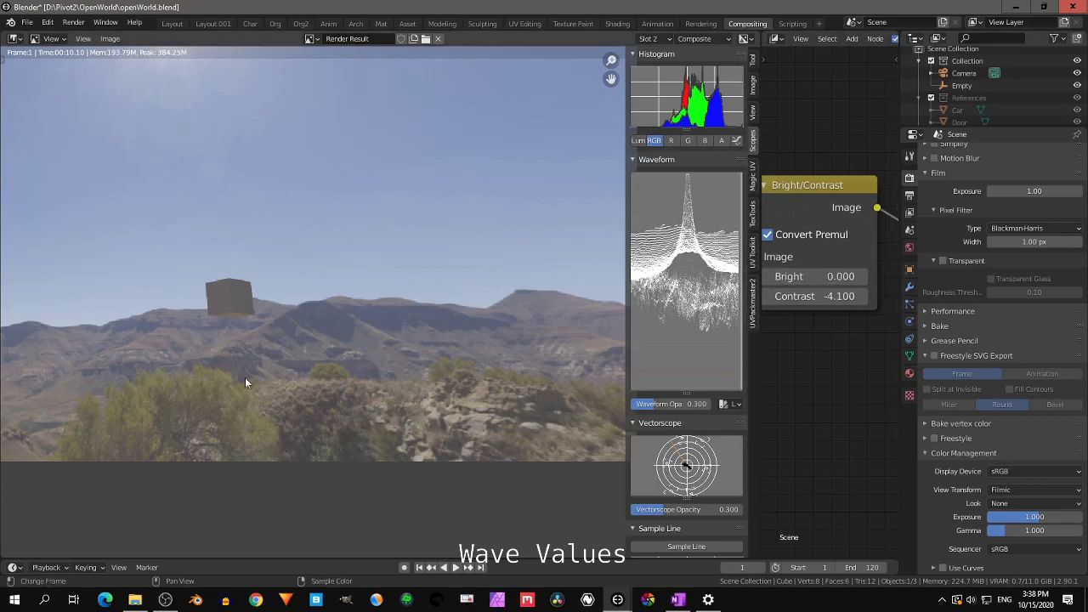
click(677, 600)
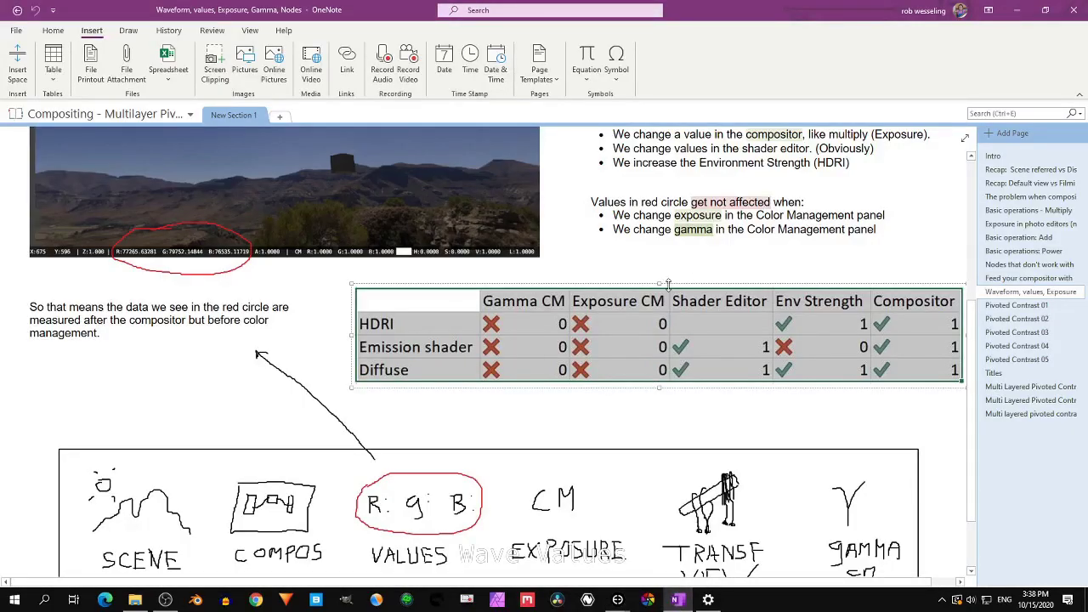
scroll(675, 278, down, 1)
scroll(646, 282, up, 2)
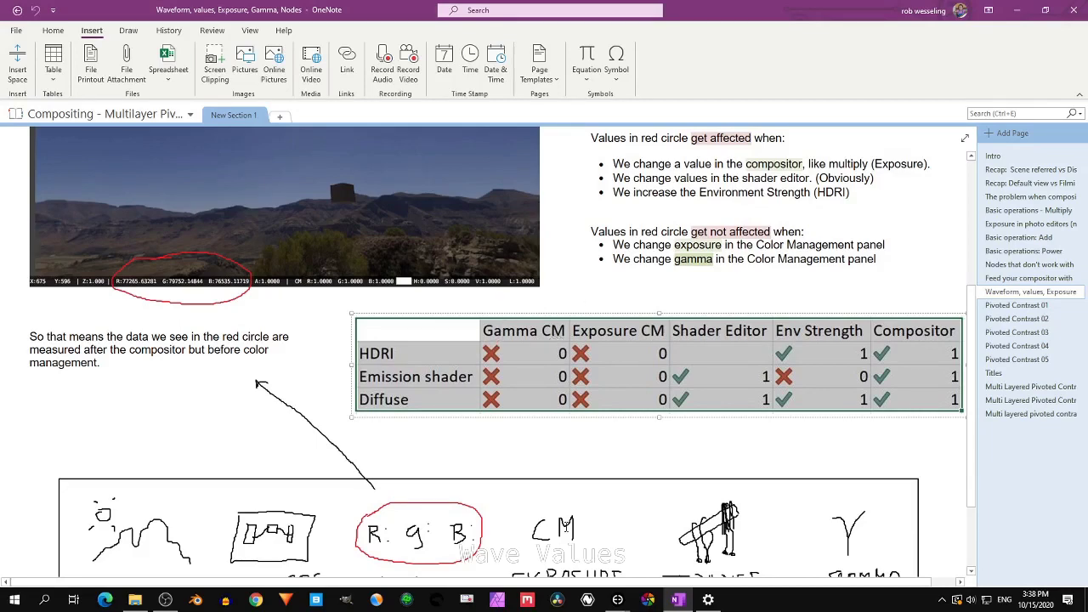
click(617, 600)
drag(1020, 517, 1038, 517)
key(Escape)
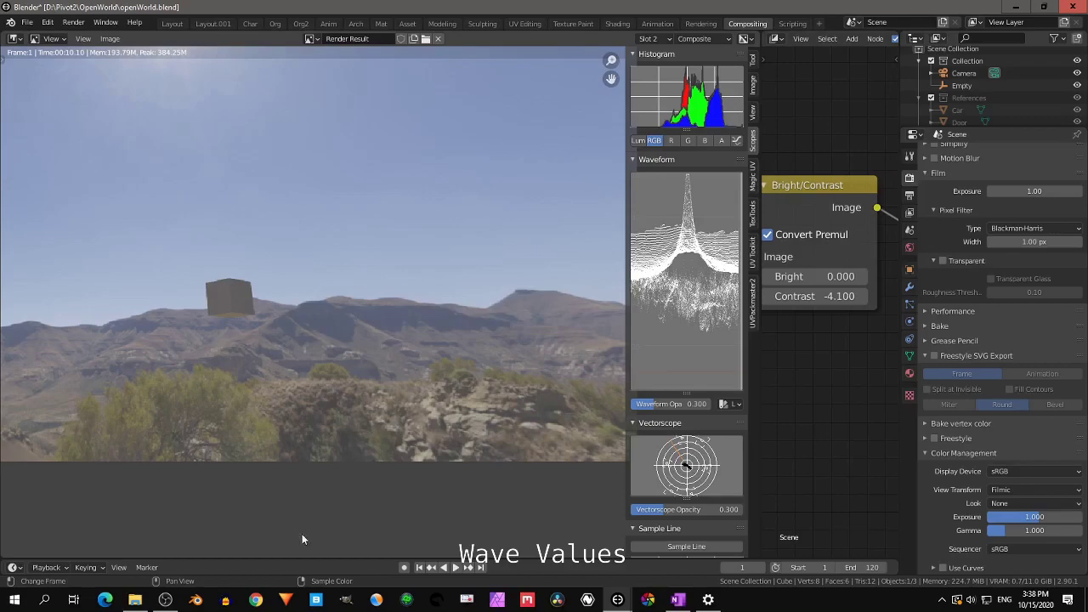
Step: Bring the OneNote page with the values comparison table to the front
click(678, 600)
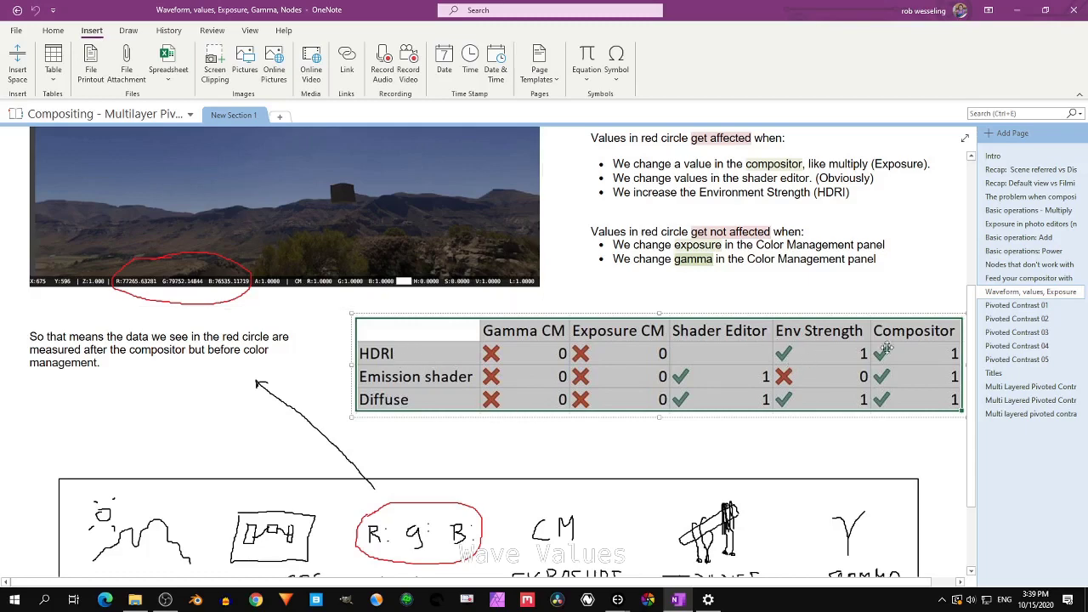
Step: Scroll down through the numbered pipeline drawing and notes, then check the Blender compositor
scroll(885, 344, down, 2)
scroll(890, 341, down, 2)
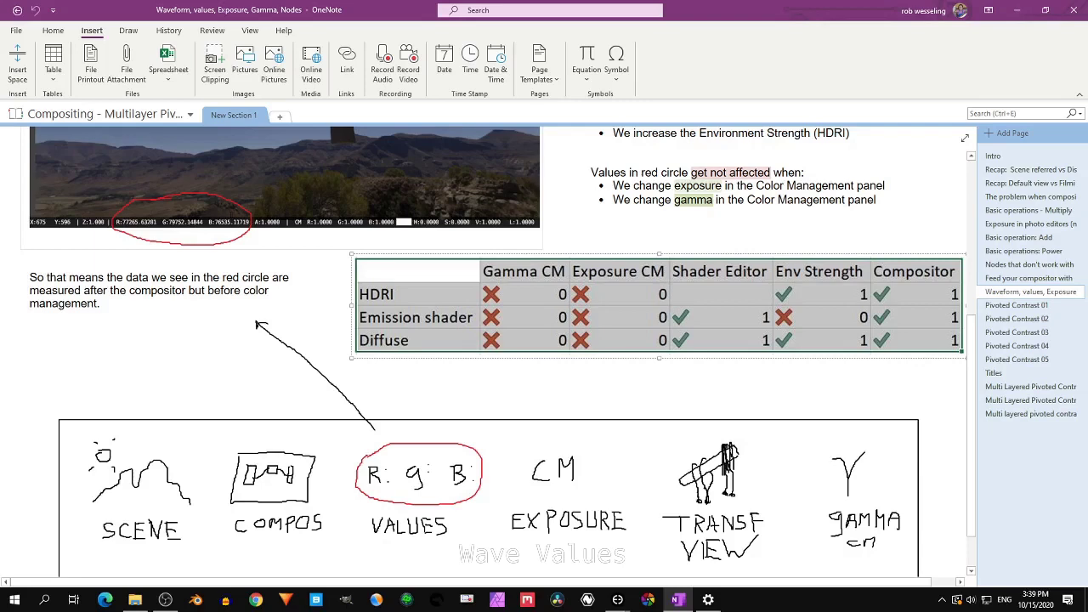
scroll(228, 319, down, 3)
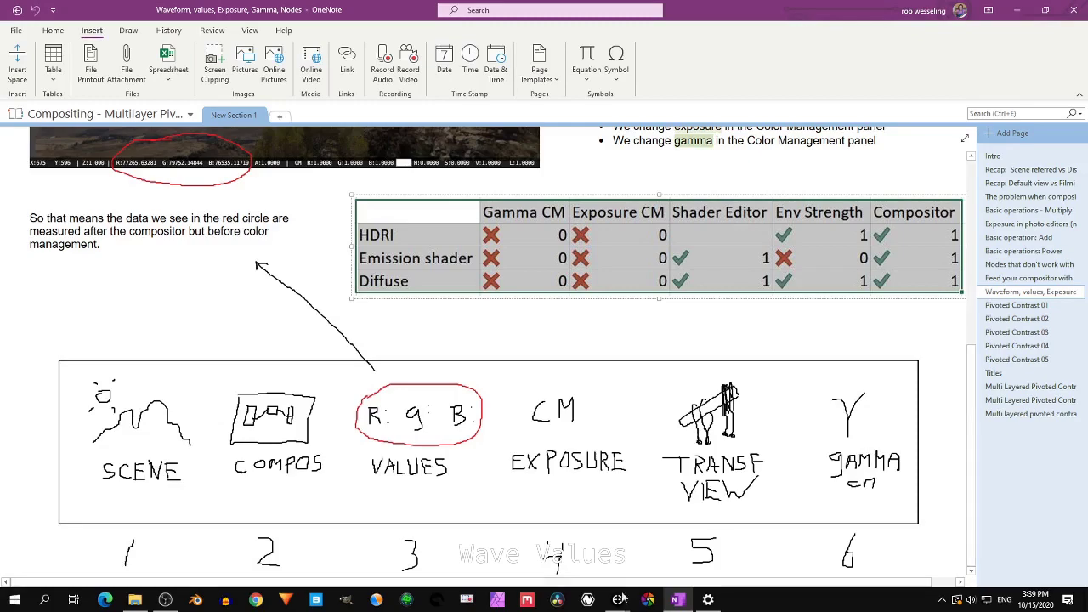
mouse_move(617, 600)
click(718, 544)
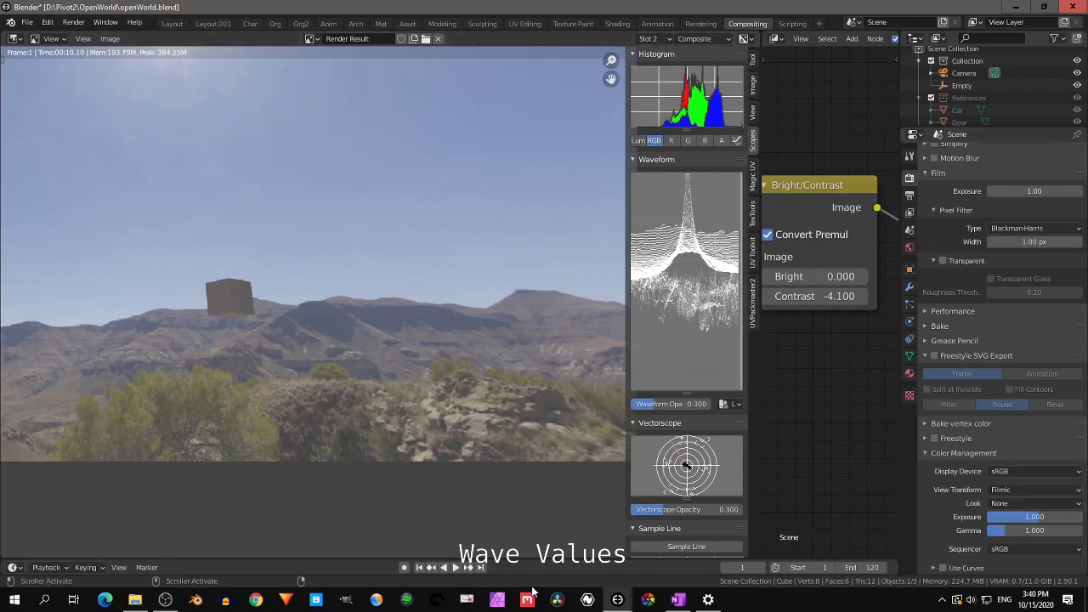
Step: Go back to OneNote, scroll to the top, then bring the Blender compositing window forward
click(677, 600)
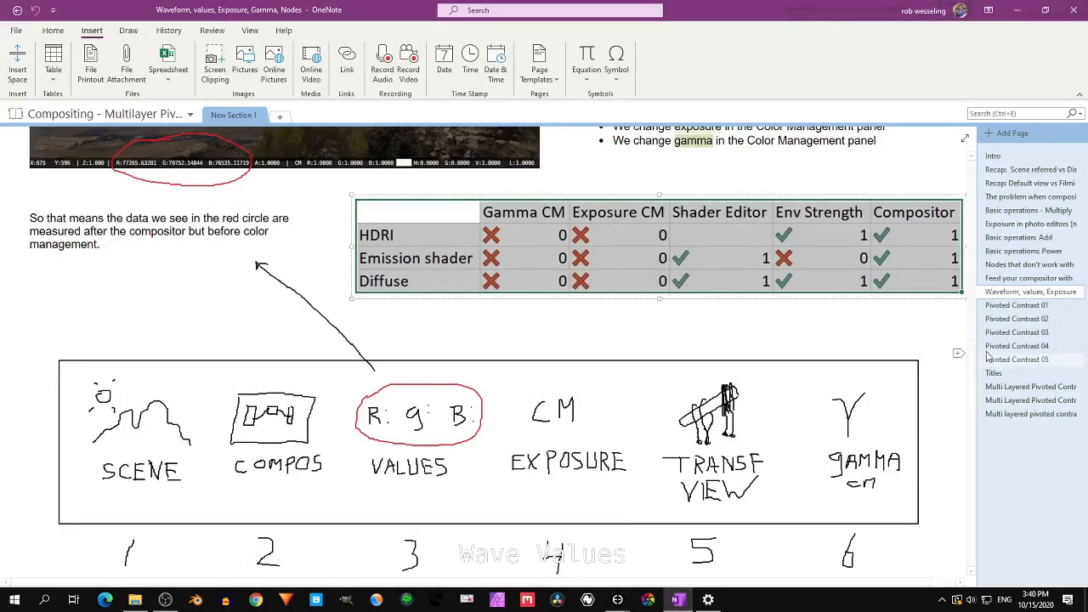
scroll(541, 585, up, 5)
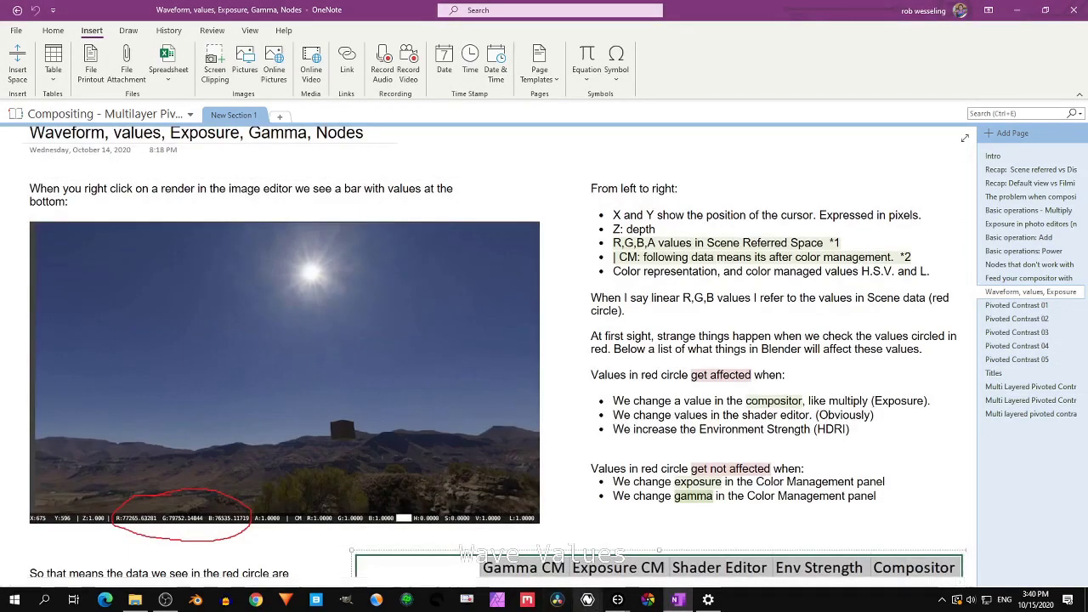
click(618, 599)
click(552, 578)
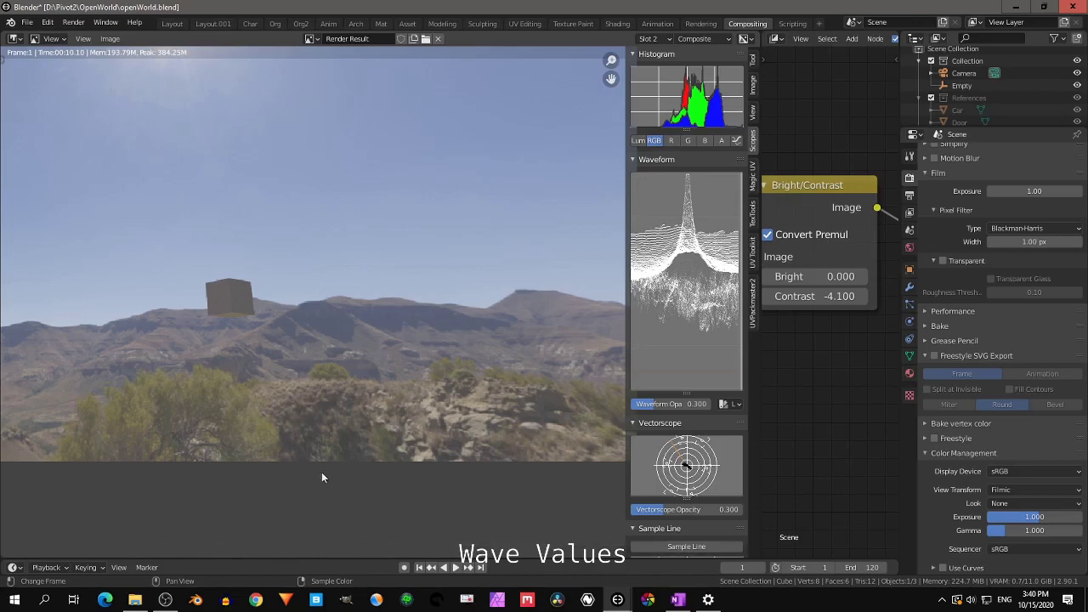
Step: Push the Color Management Exposure to 10, sample the overexposed render, then reset it to 0
mouse_move(373, 417)
mouse_down()
mouse_move(369, 396)
mouse_move(389, 404)
mouse_up()
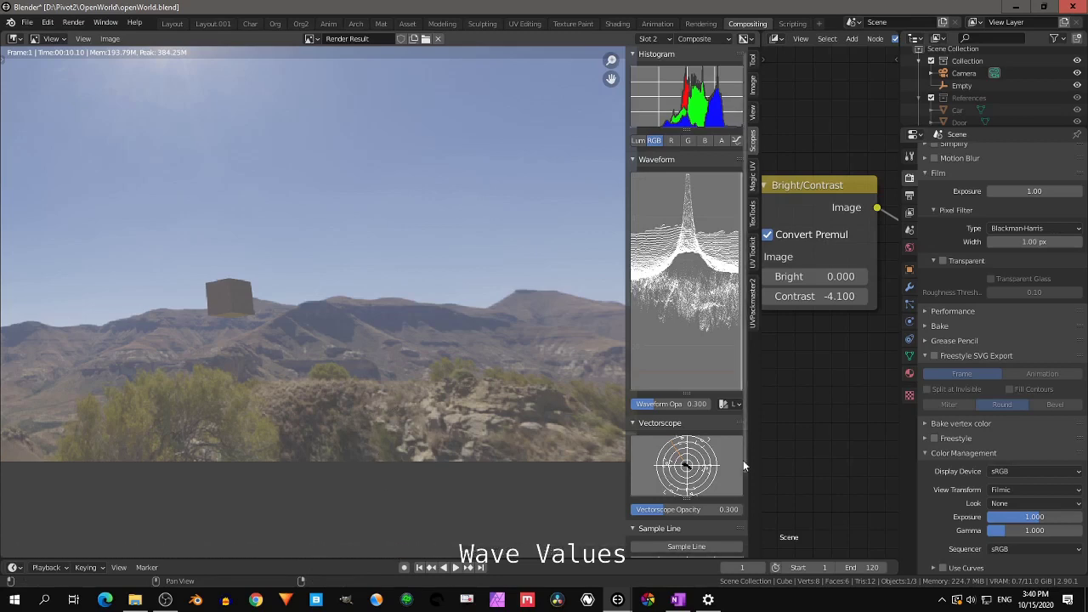
drag(1023, 523, 1080, 523)
drag(498, 377, 162, 241)
key(BackSpace)
Step: Try Gamma at about 4 and then 0, sampling each, restore it, and switch to OneNote
drag(1023, 530, 1067, 530)
drag(428, 445, 430, 380)
key(BackSpace)
drag(408, 330, 408, 330)
key(ctrl+z)
click(677, 600)
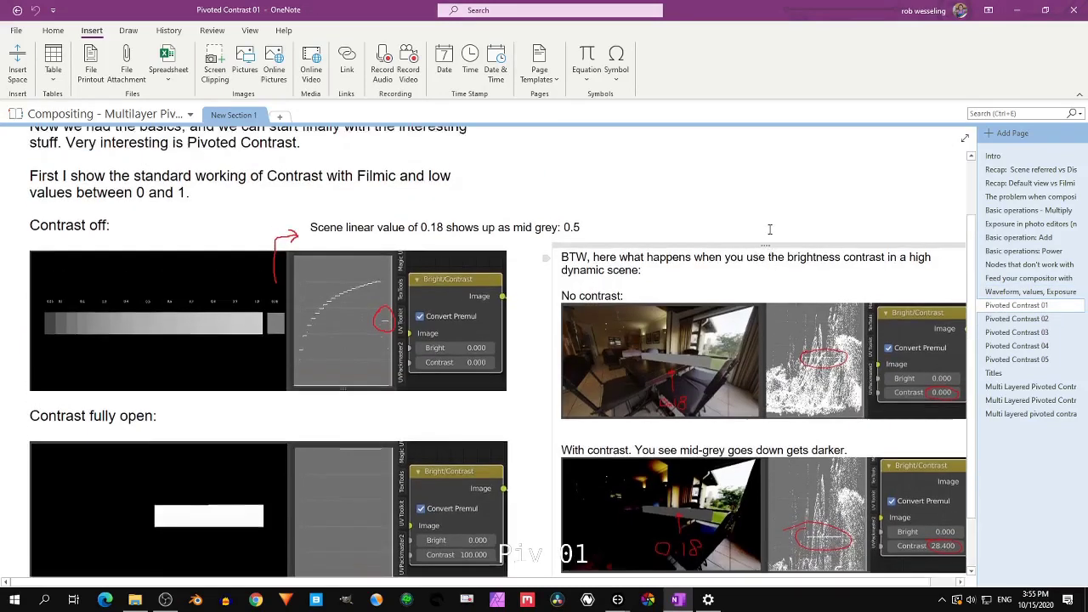
Step: Scroll through the Pivoted Contrast 01 page notes from top to bottom and back
scroll(770, 229, up, 2)
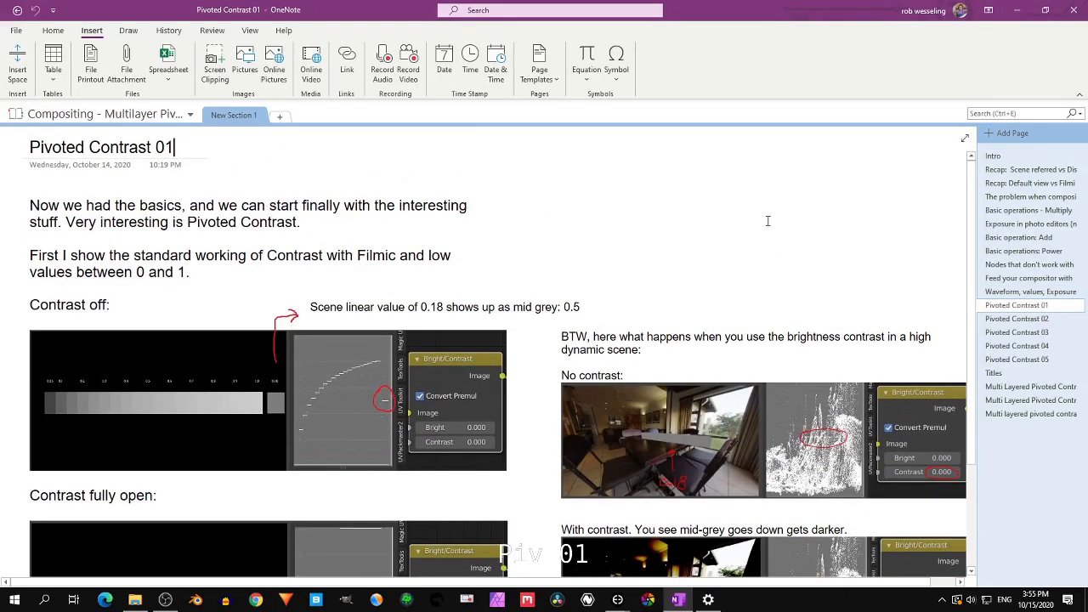
scroll(745, 233, down, 1)
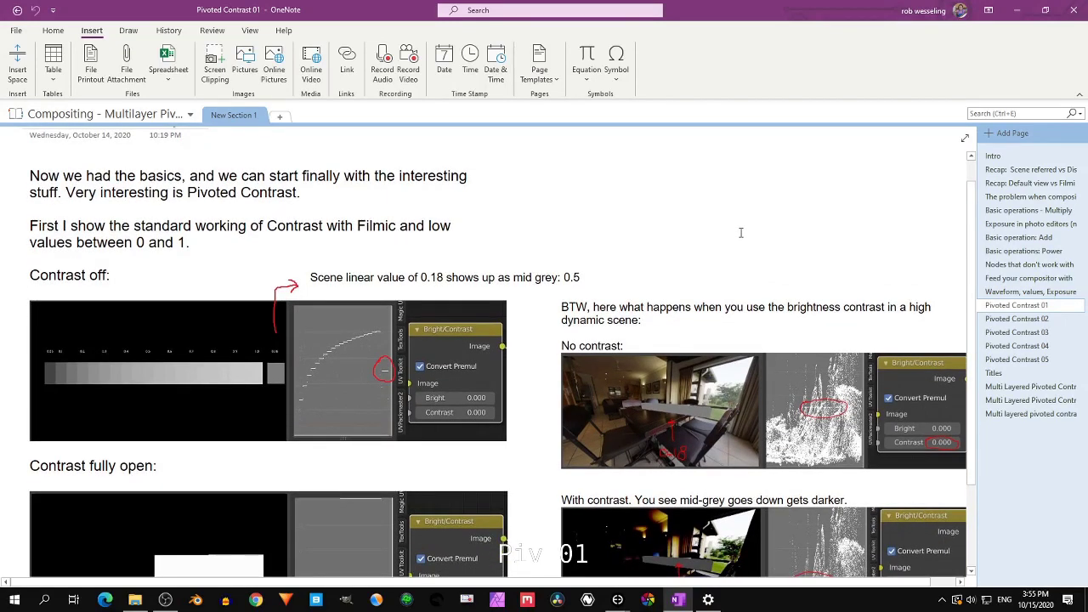
scroll(741, 231, down, 1)
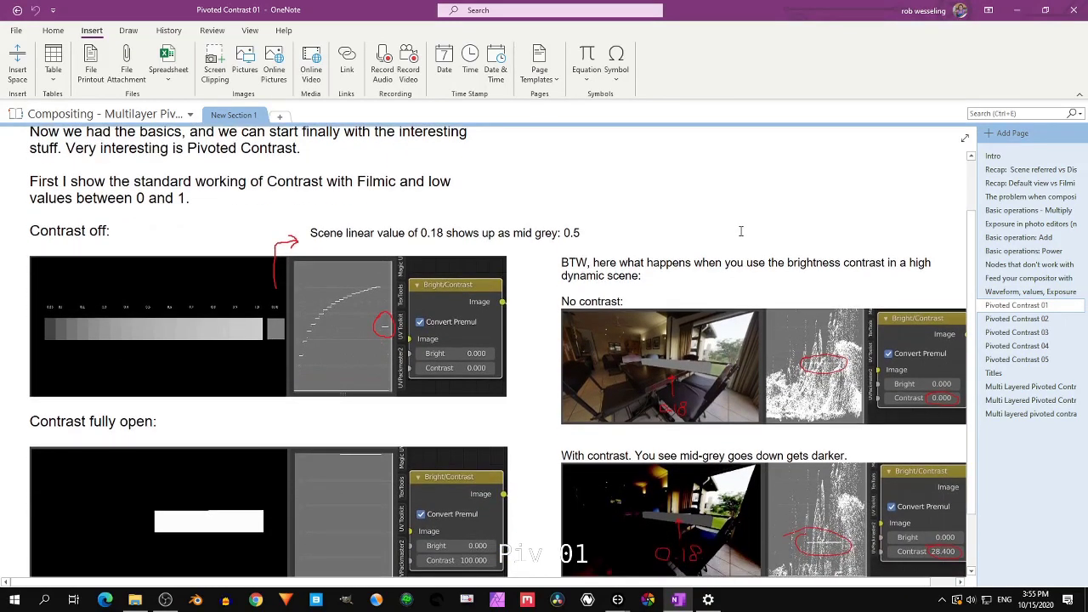
scroll(740, 230, down, 1)
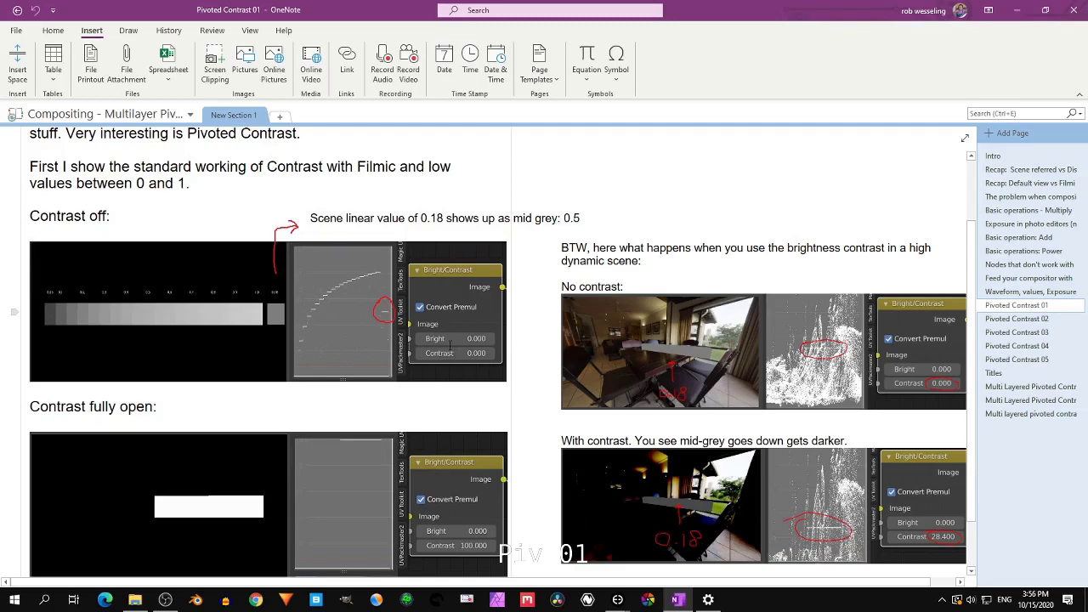
scroll(449, 334, down, 1)
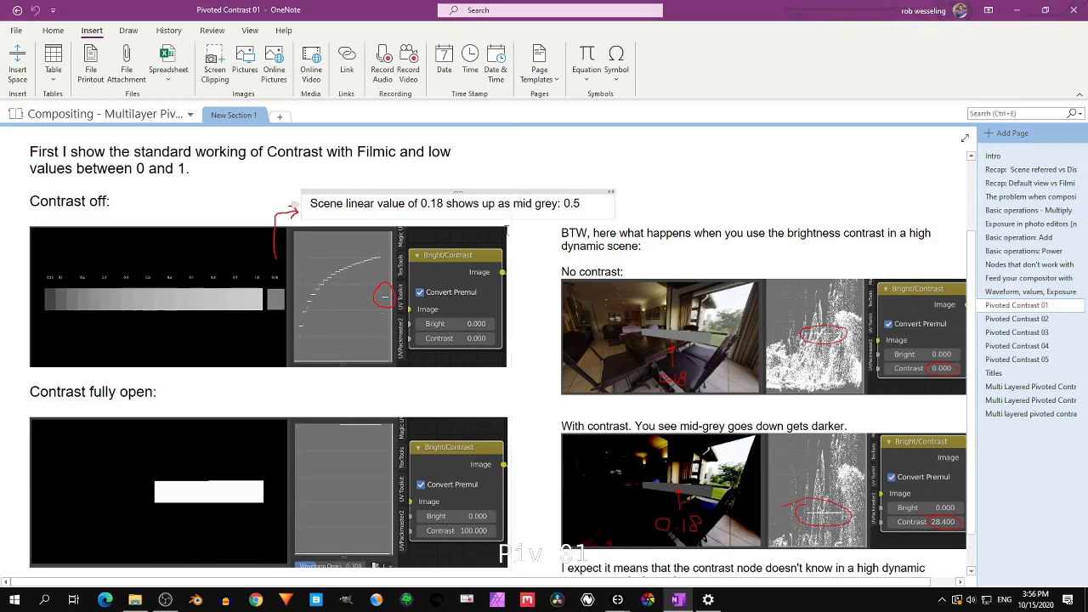
scroll(351, 312, down, 1)
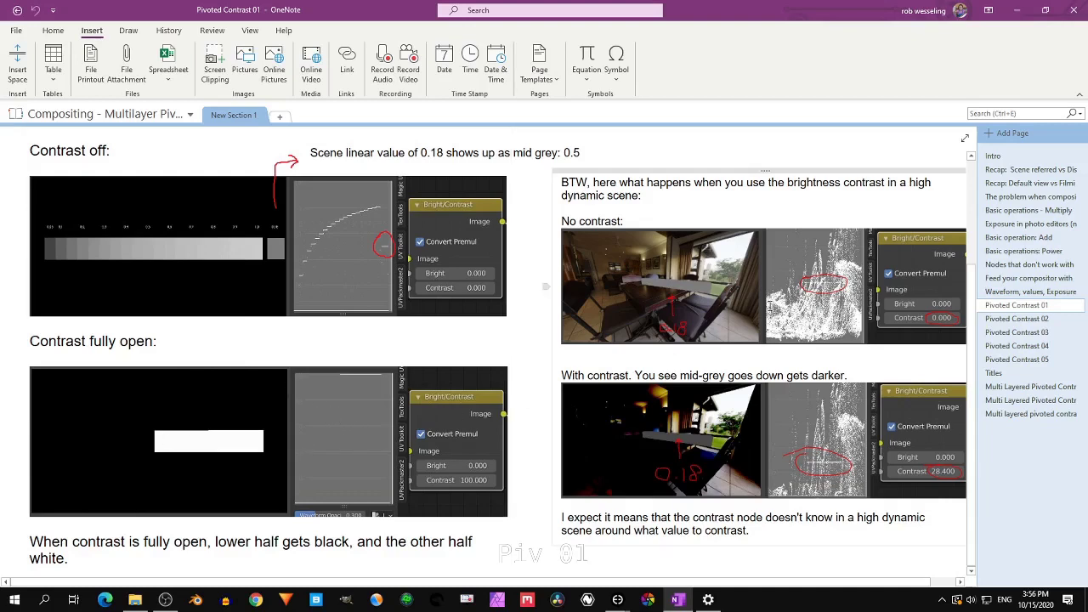
scroll(501, 352, up, 1)
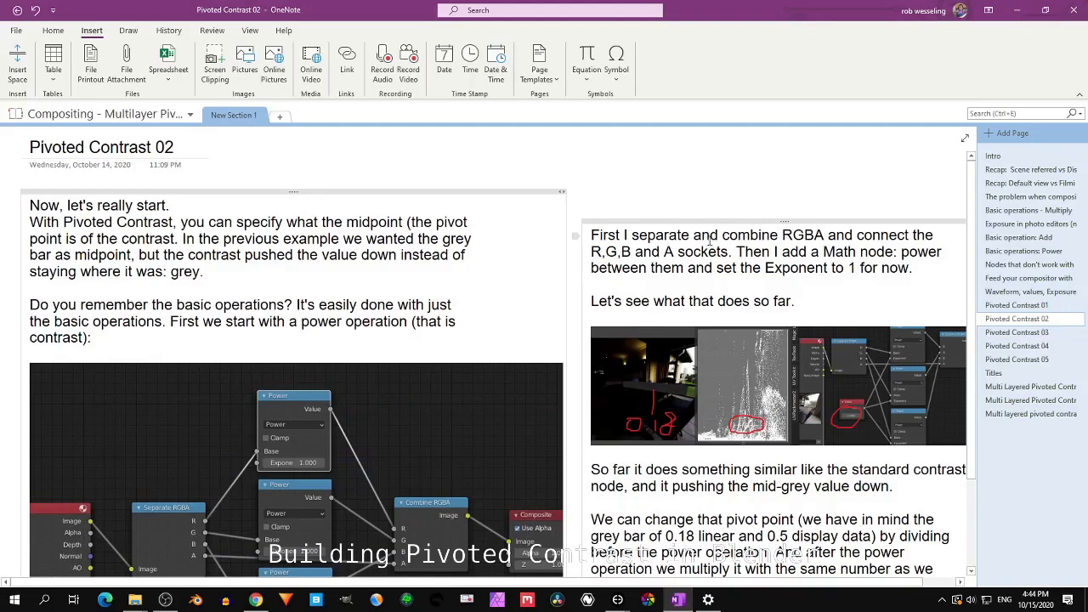
Step: Read the start of Pivoted Contrast 02, then go back to the Pivoted Contrast 01 page
scroll(691, 263, down, 2)
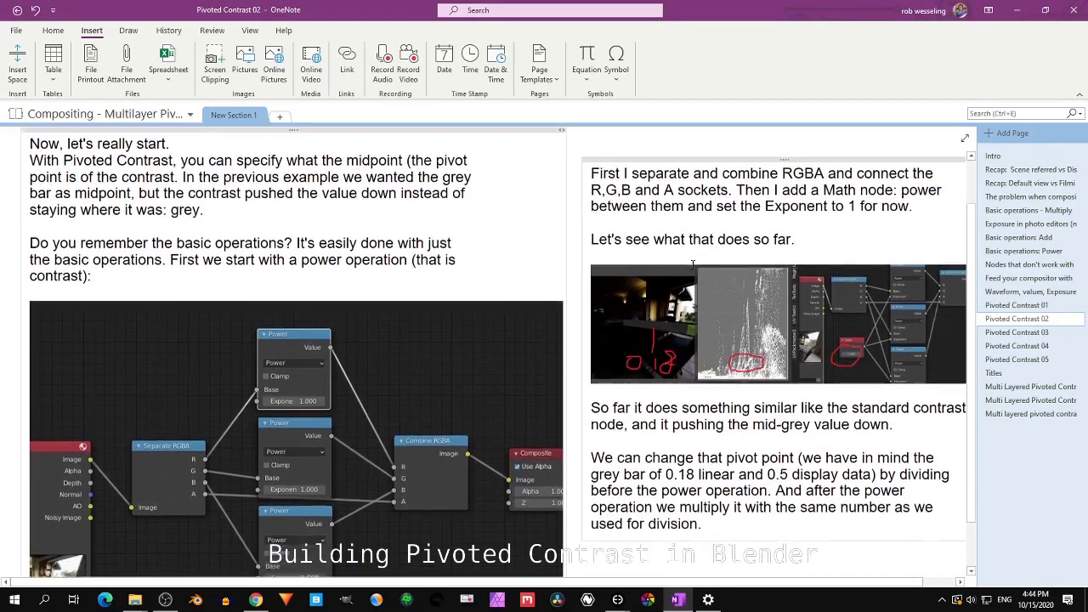
scroll(690, 264, down, 1)
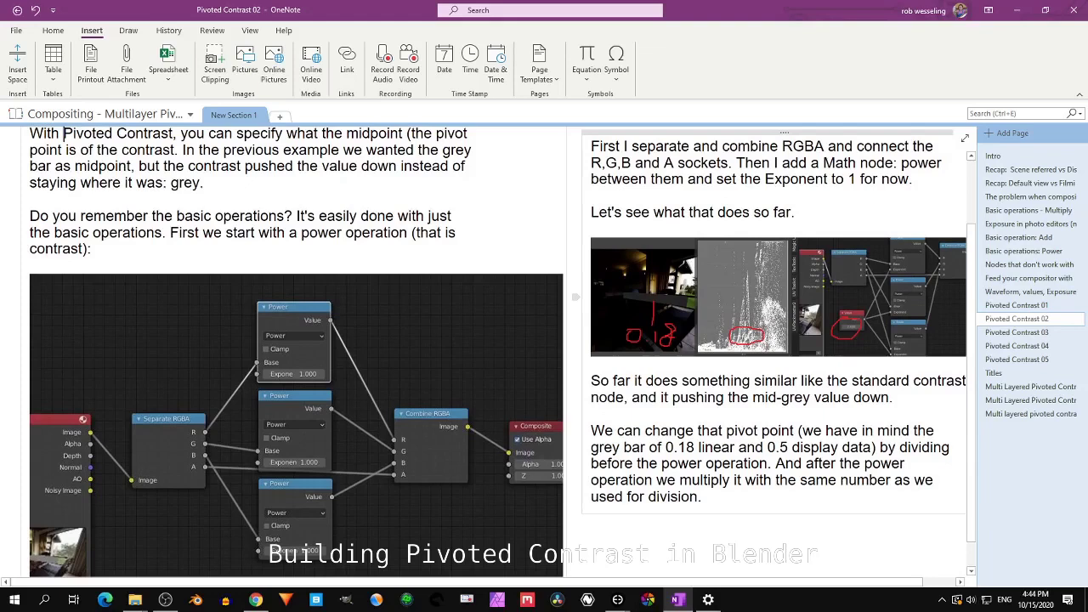
scroll(684, 277, up, 1)
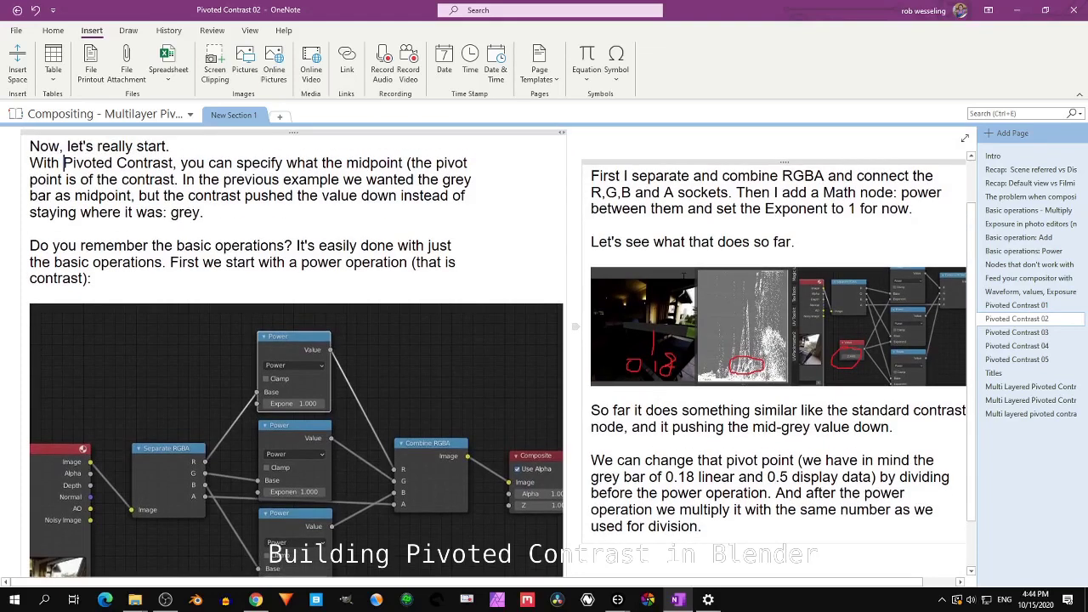
click(1021, 306)
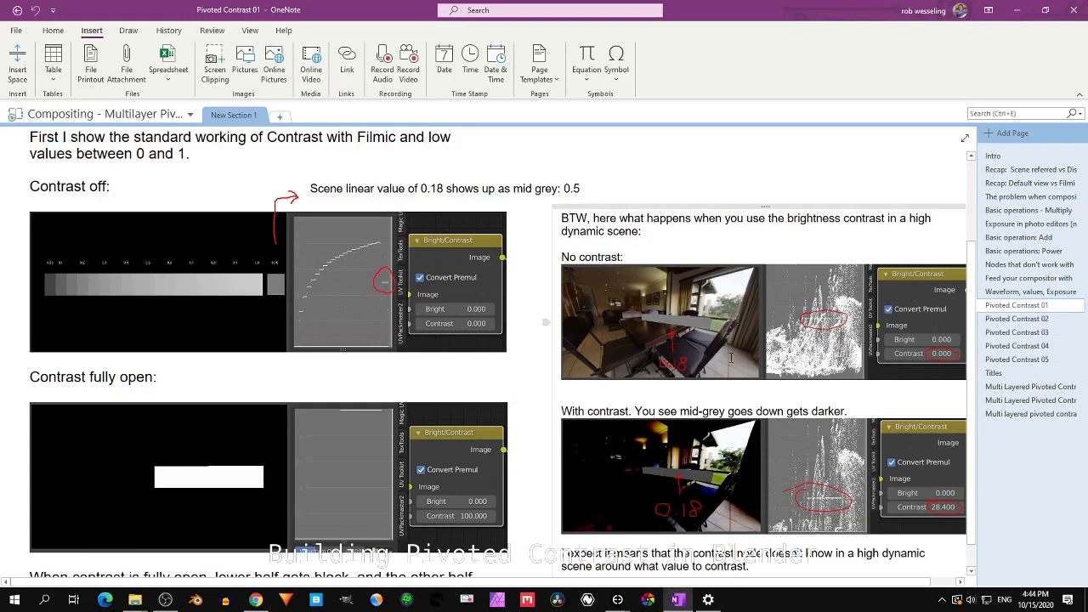
Step: Bring the Blender compositor window forward and scroll the node editor view
mouse_move(619, 602)
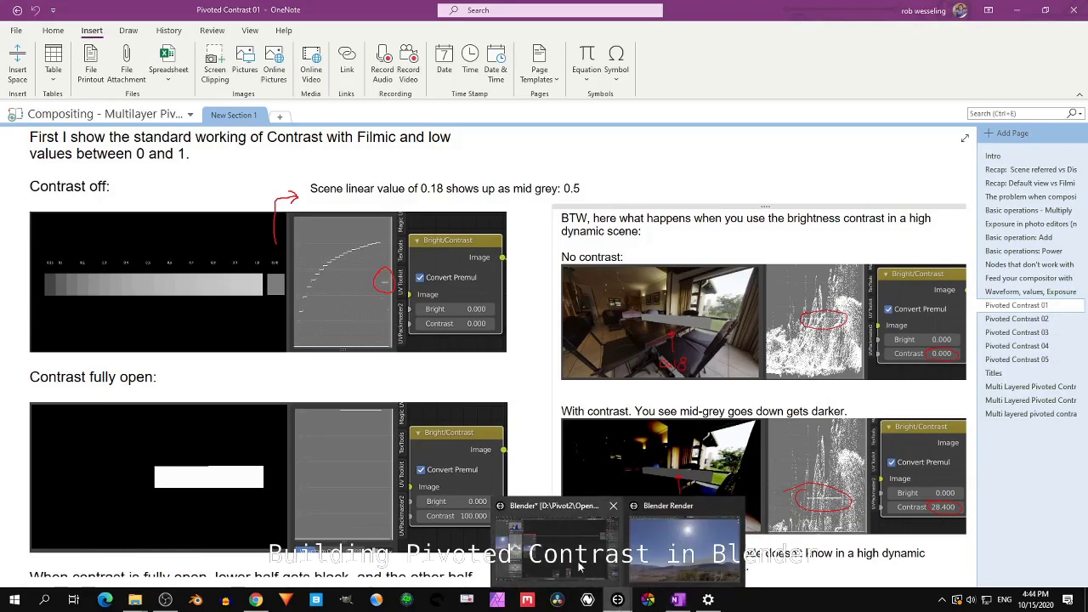
click(580, 563)
scroll(536, 396, up, 2)
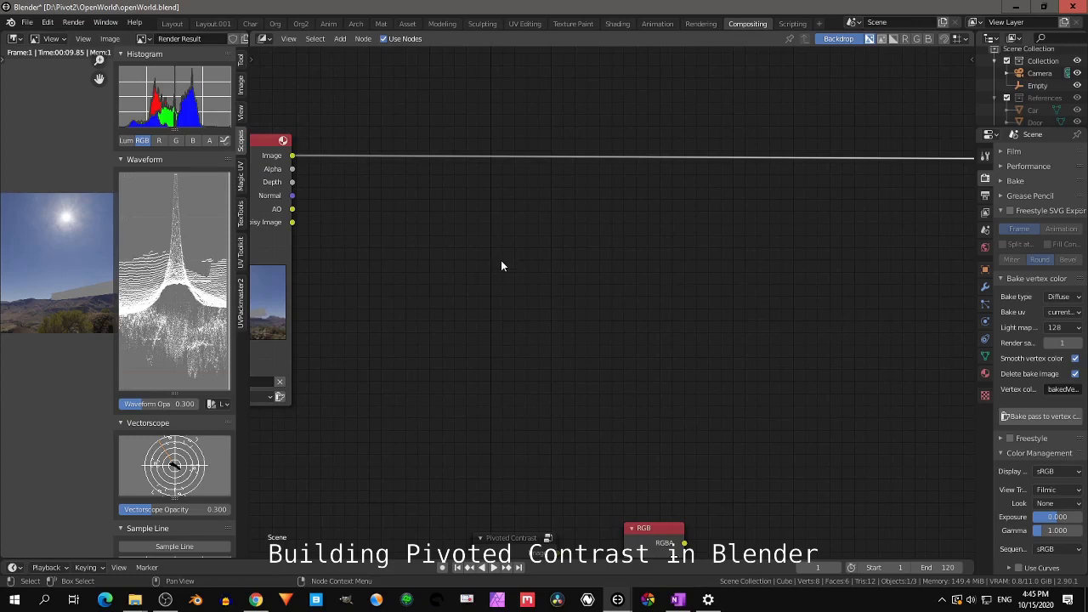
Step: Insert a Separate RGBA node on the Render Layers→Composite link
scroll(500, 266, down, 2)
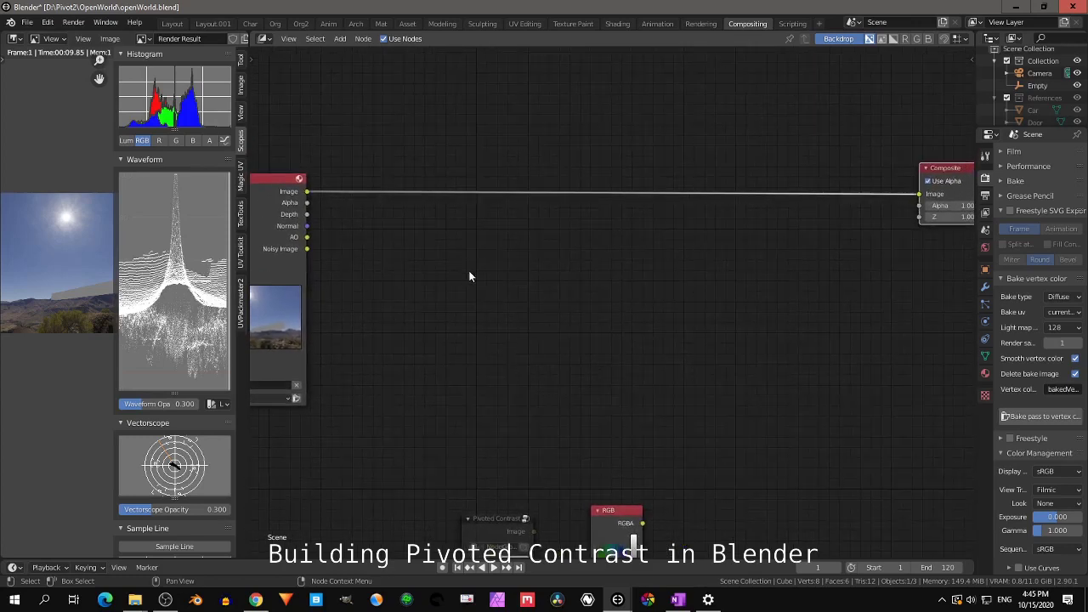
key(shift+a)
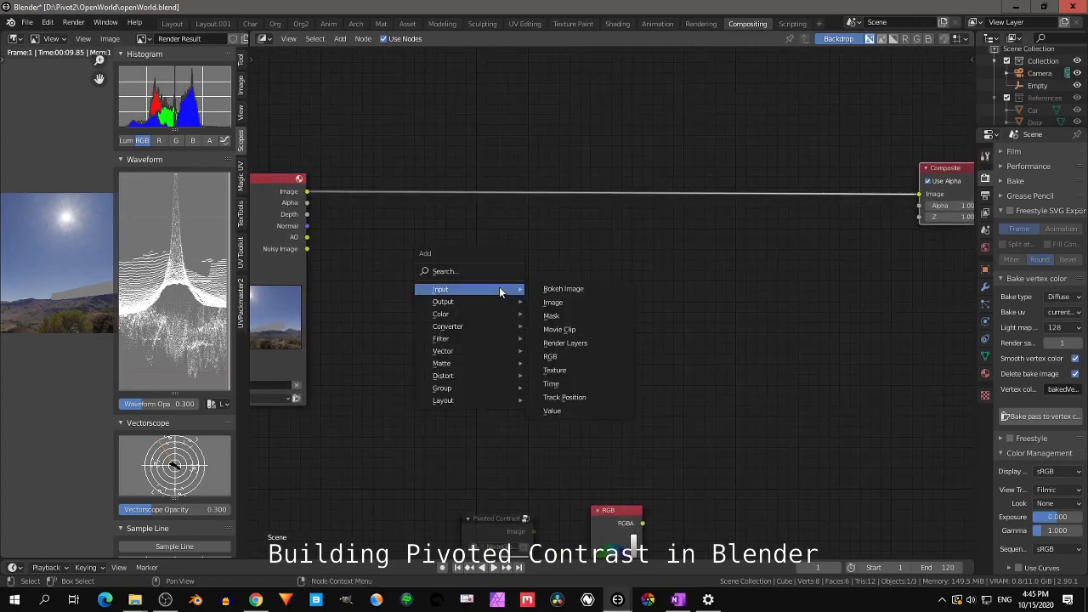
mouse_move(484, 328)
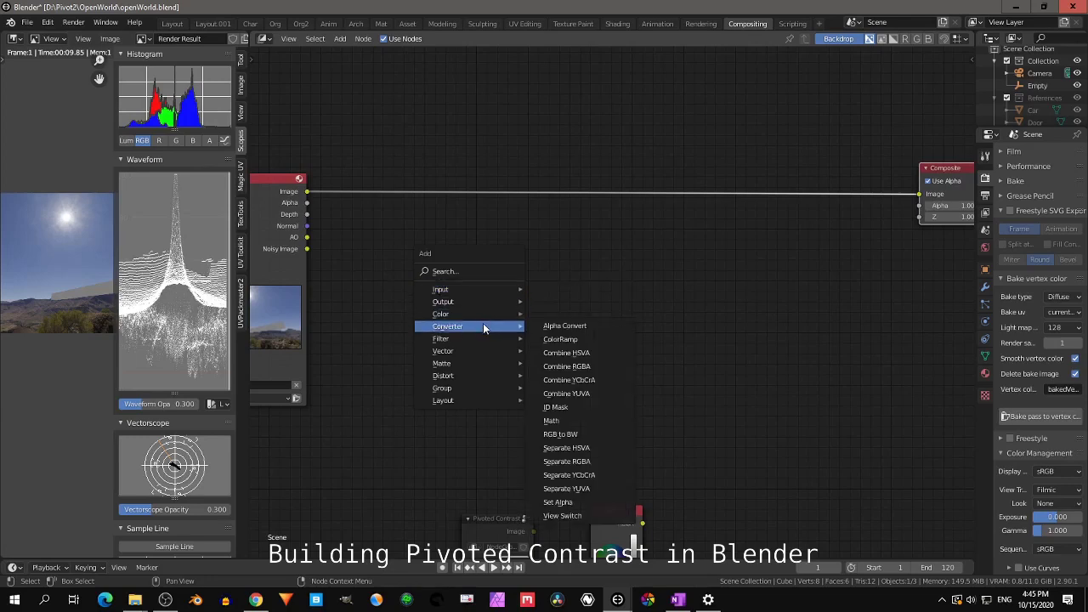
click(567, 461)
click(491, 219)
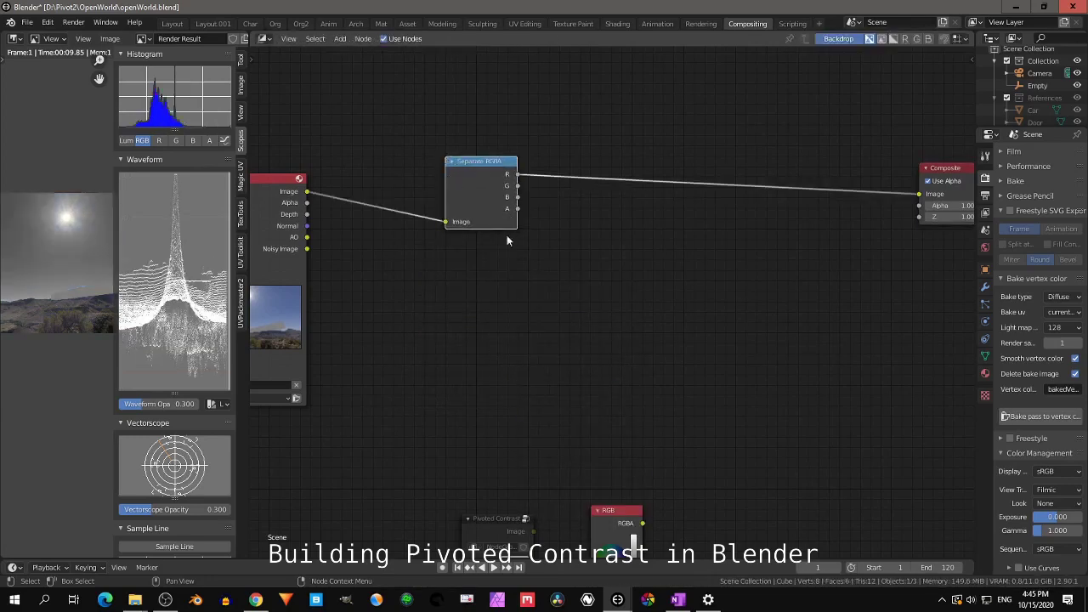
Step: Insert a Combine RGBA node before Composite and wire the G, B and A channels into it
key(shift+a)
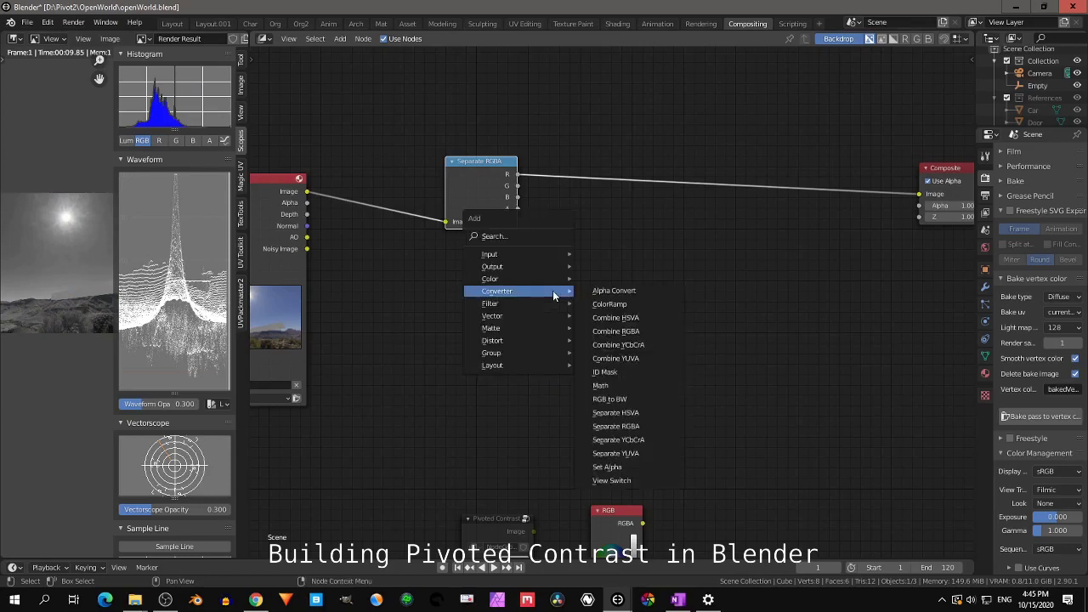
click(607, 332)
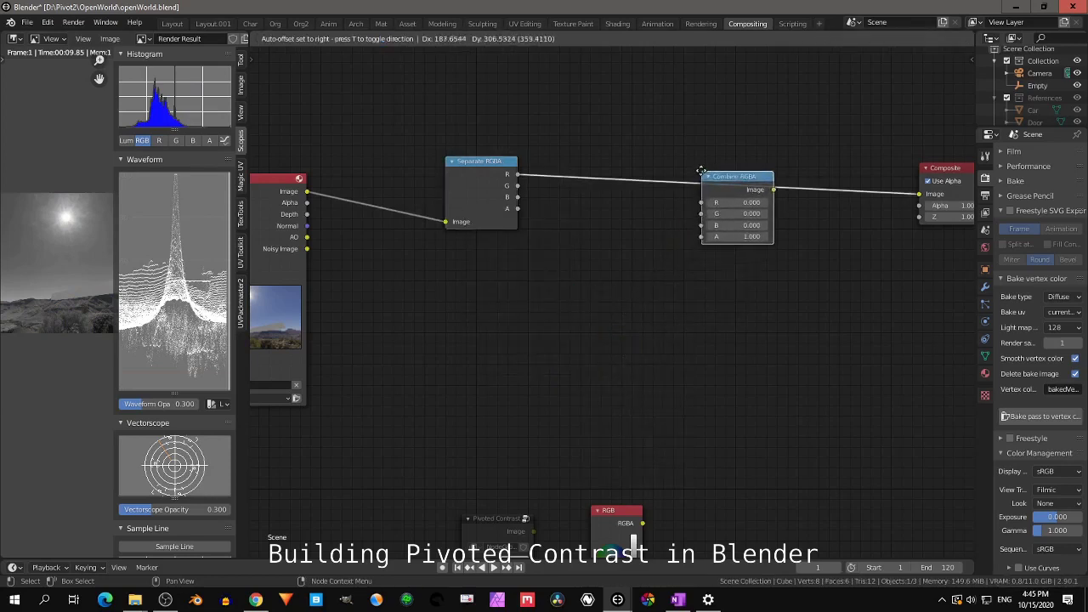
click(711, 161)
drag(517, 185, 710, 198)
drag(517, 197, 710, 209)
drag(517, 209, 710, 221)
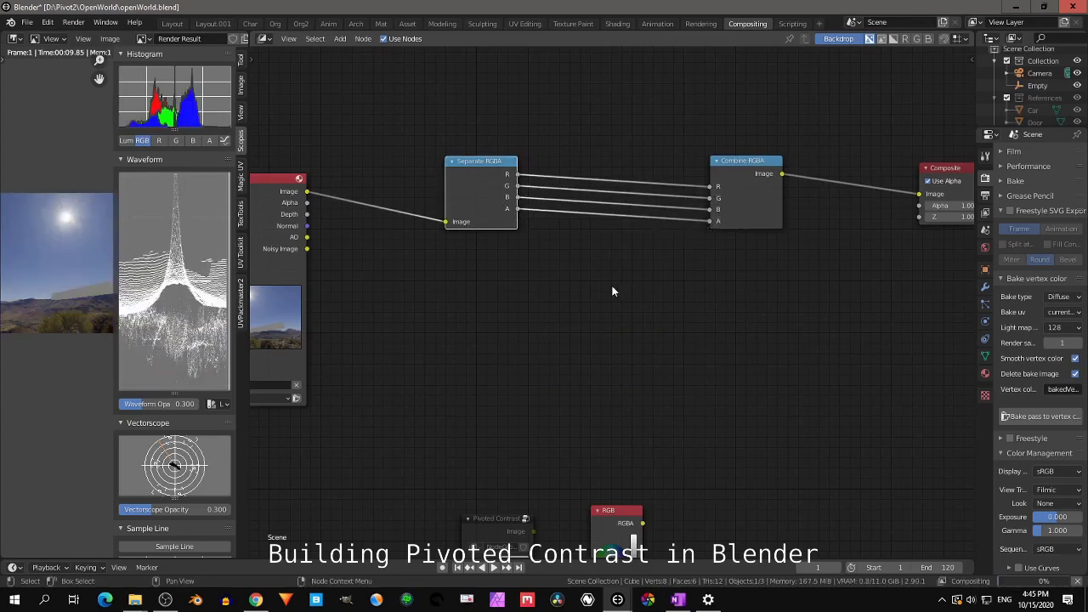
key(shift+a)
mouse_move(524, 322)
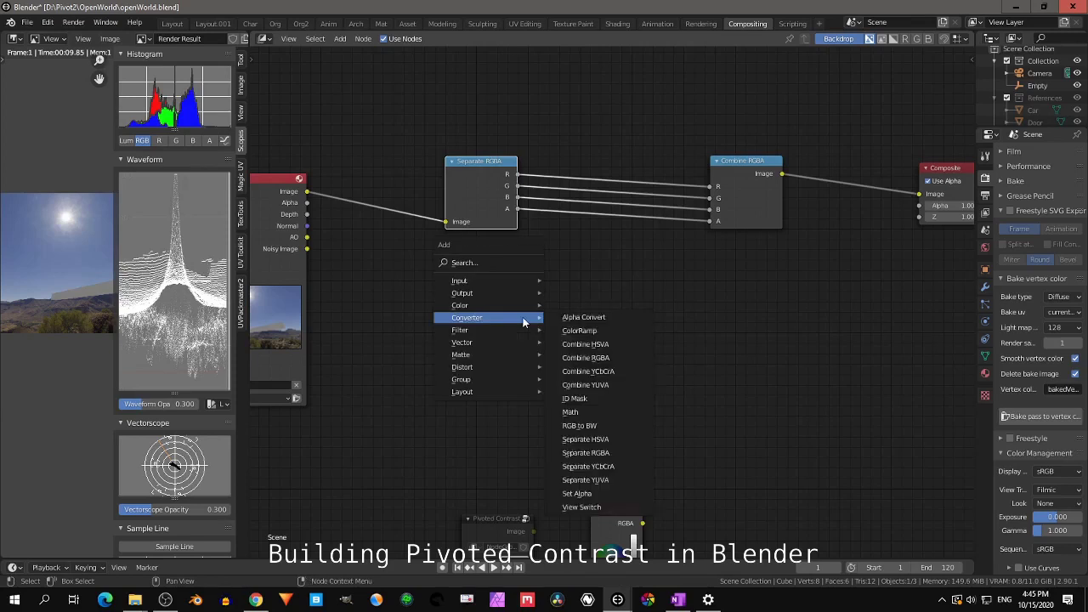
Step: Add a Math node set to Power and insert it on the R channel link
click(574, 411)
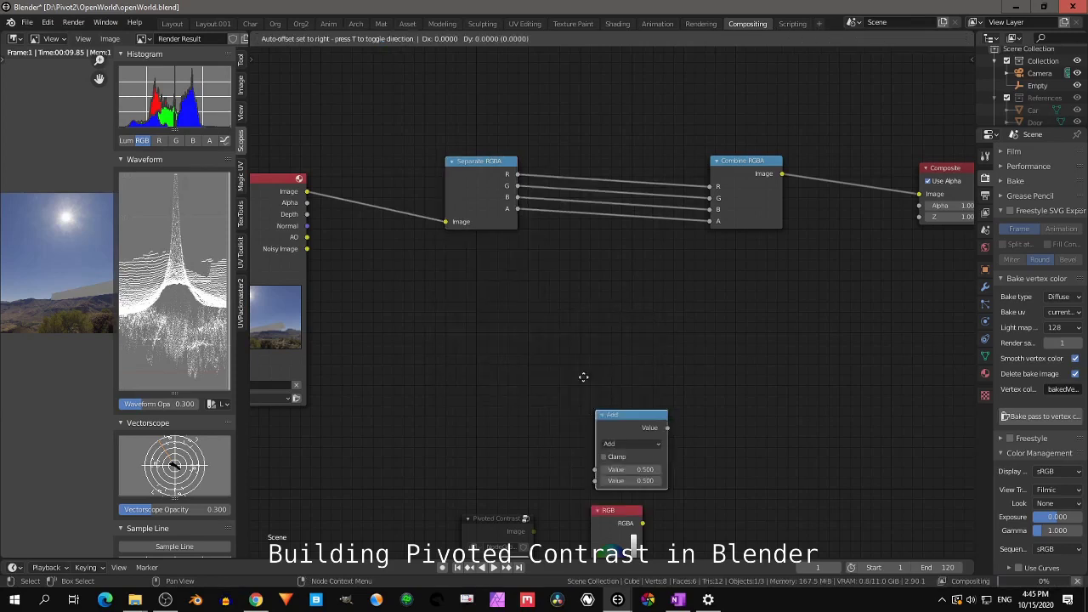
click(567, 247)
click(614, 314)
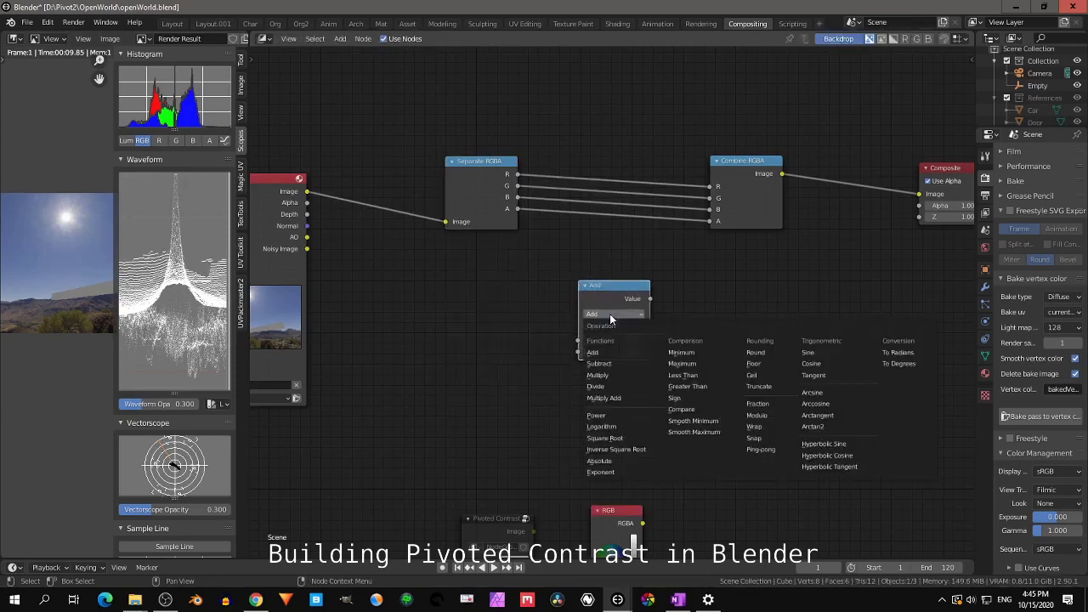
click(602, 415)
drag(610, 294, 606, 113)
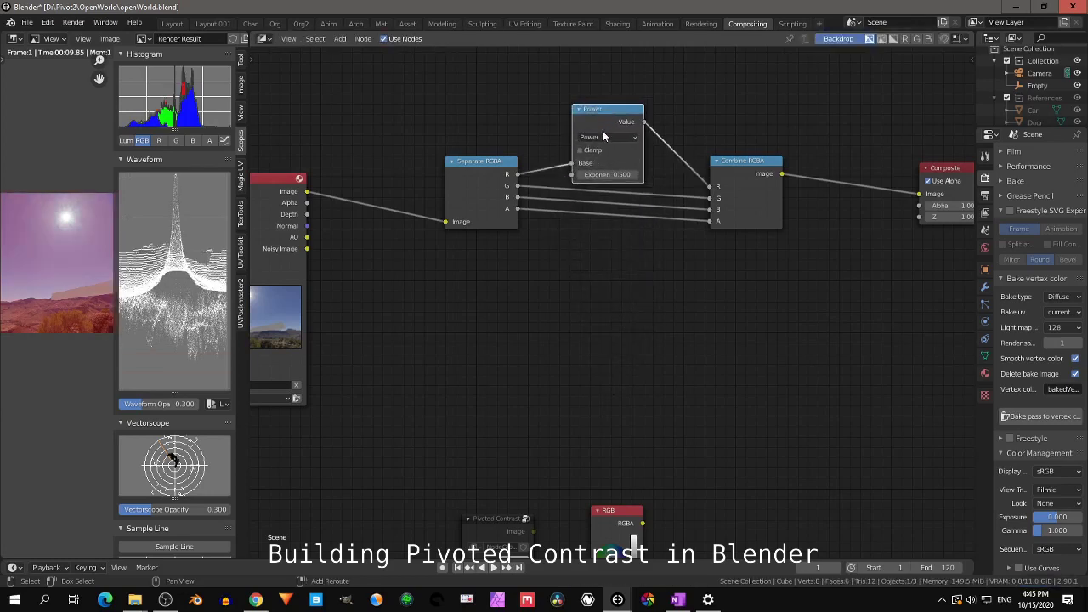
Step: Duplicate the Power node onto the G and B links, shifting Separate and Combine RGBA down
key(shift+d)
click(608, 237)
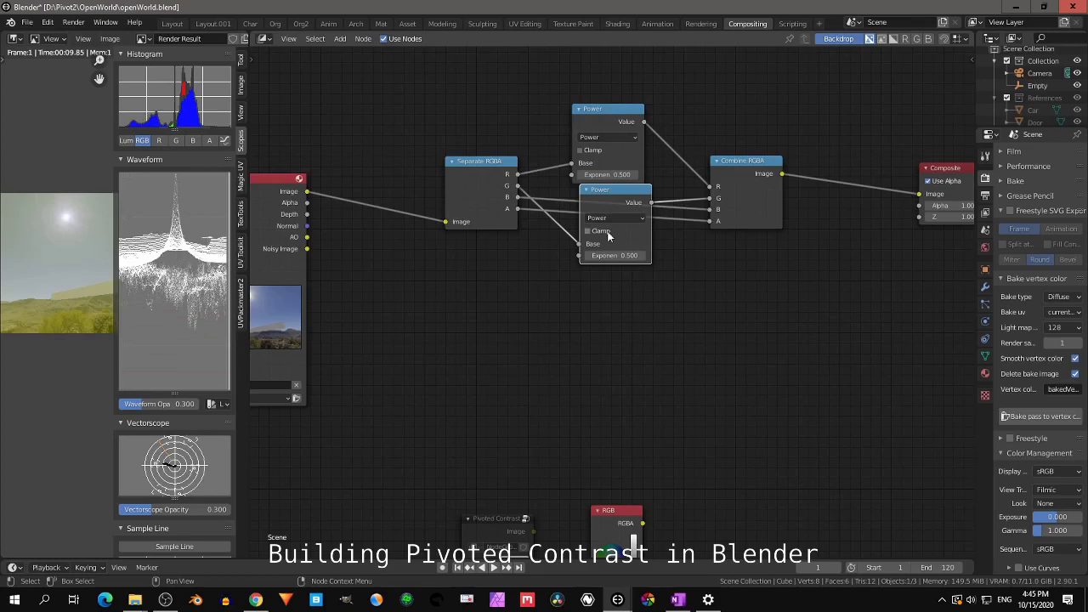
drag(493, 197, 495, 281)
drag(758, 194, 754, 257)
click(613, 244)
key(shift+d)
click(573, 308)
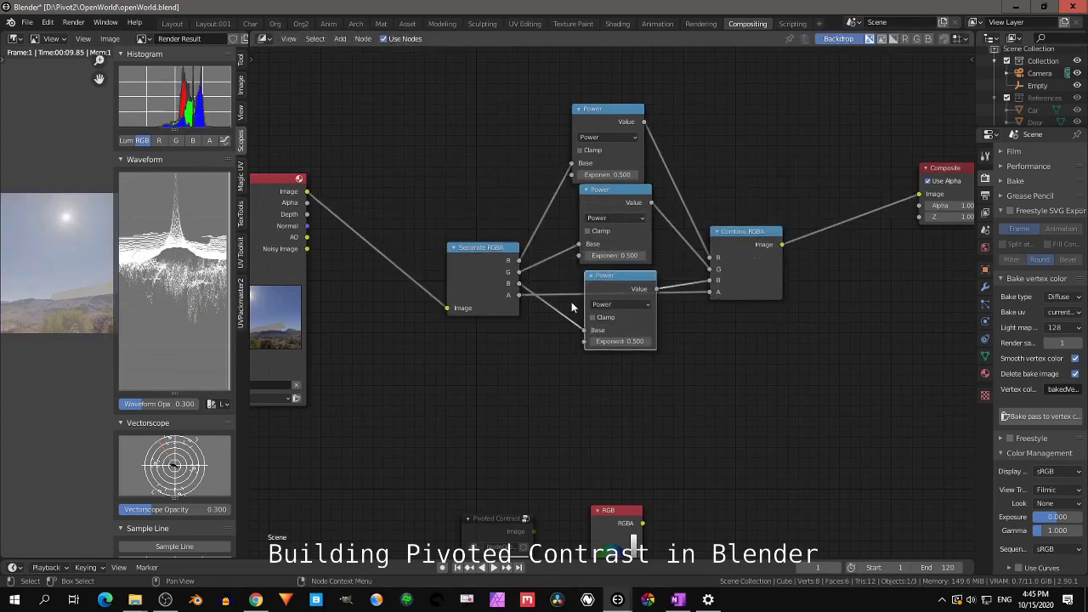
Step: Realign Separate RGBA and Combine RGBA around the three Power nodes
drag(464, 274, 462, 367)
drag(747, 248, 752, 330)
middle_drag(753, 330, 753, 228)
drag(458, 245, 479, 226)
drag(750, 231, 738, 216)
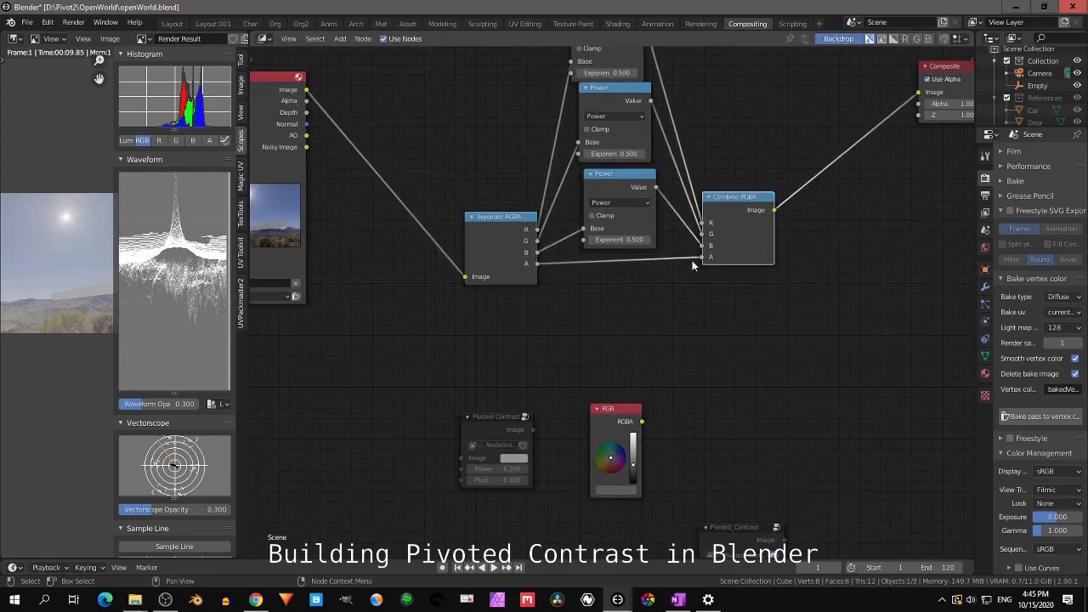
Step: Insert a Mix node set to Divide between the render and Separate RGBA
key(shift+a)
mouse_move(463, 306)
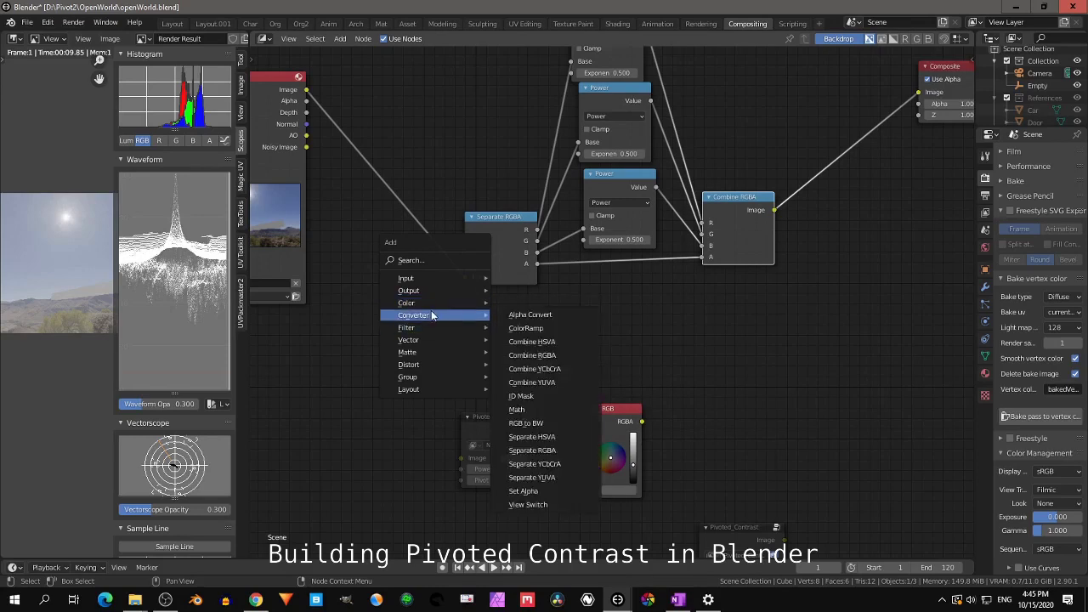
click(556, 410)
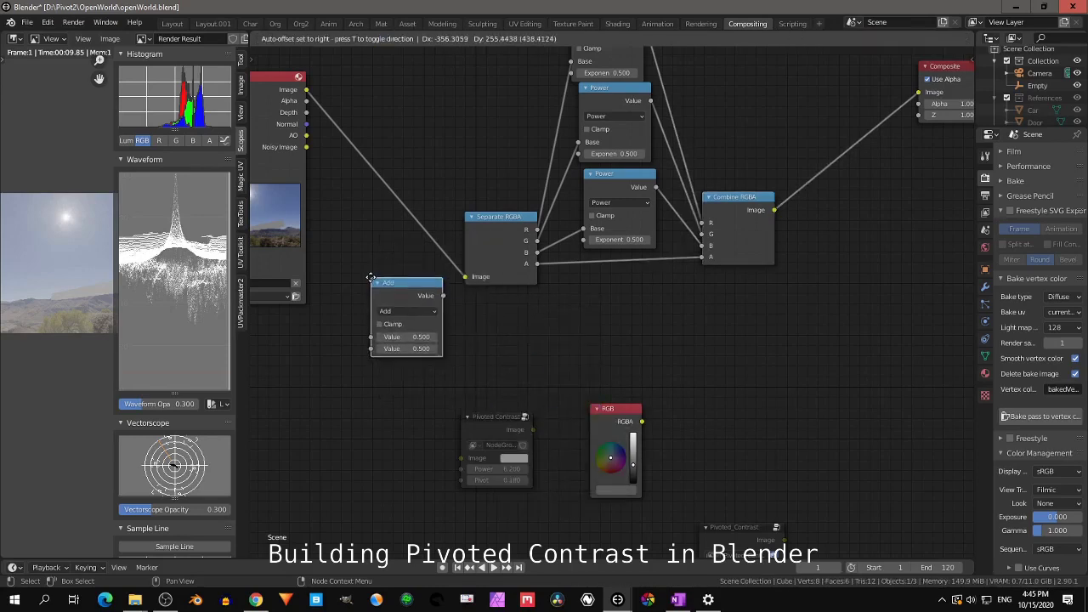
click(356, 322)
key(ctrl+z)
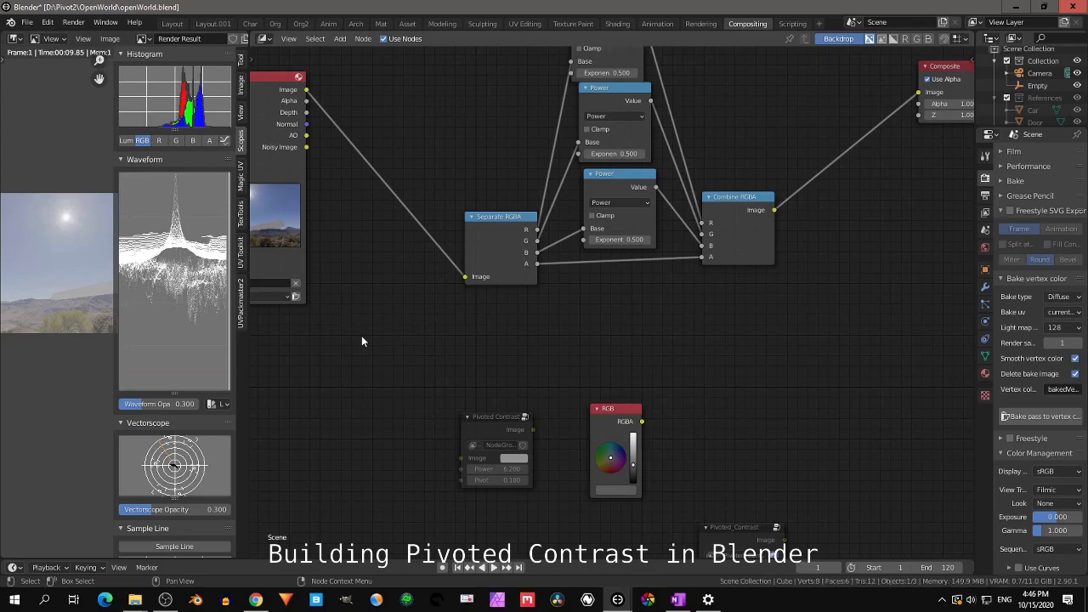
key(shift+a)
mouse_move(348, 324)
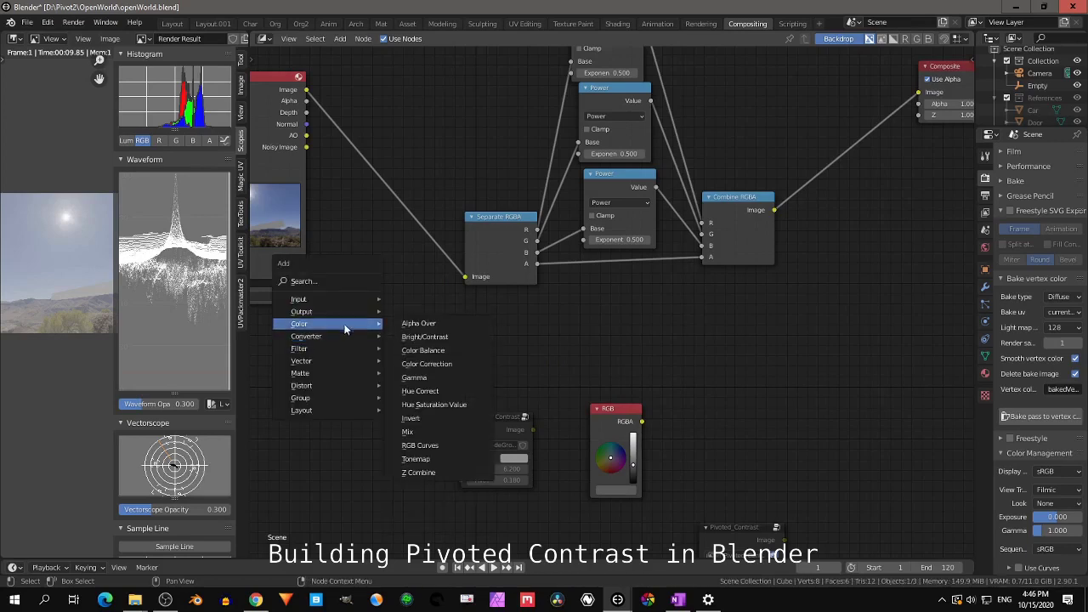
click(408, 432)
click(353, 281)
click(383, 311)
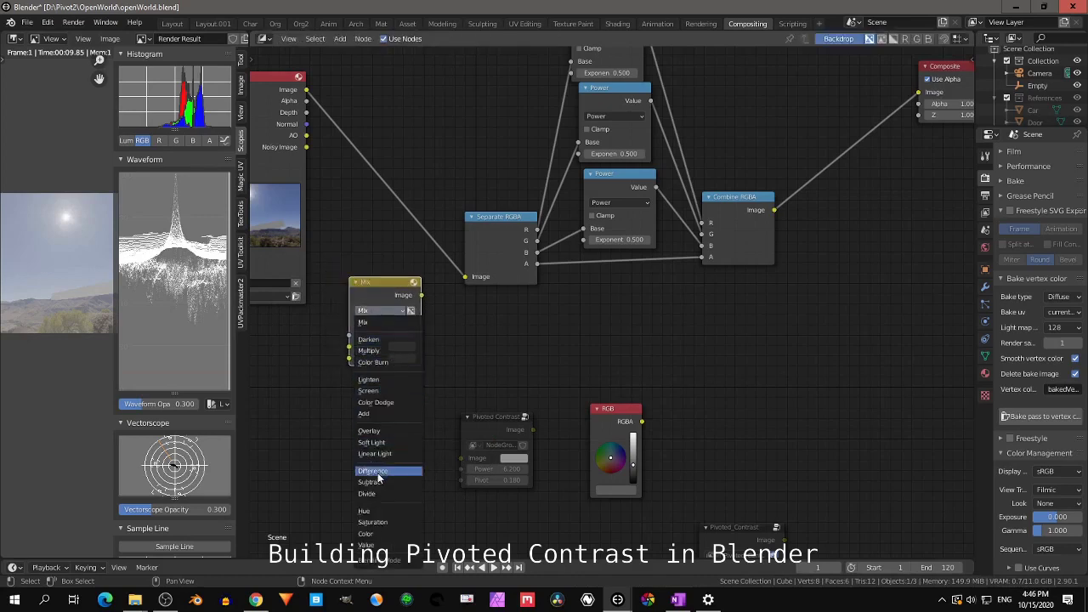
click(379, 495)
drag(383, 283, 387, 183)
Step: Insert a Mix node set to Multiply between Combine RGBA and the Composite output
key(shift+a)
mouse_move(744, 337)
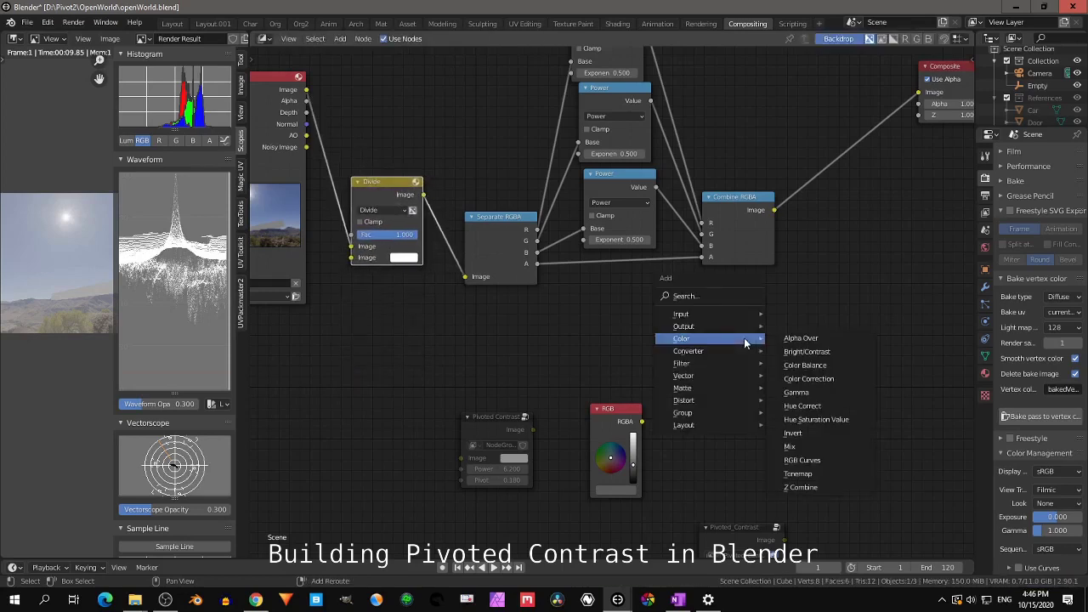
click(790, 447)
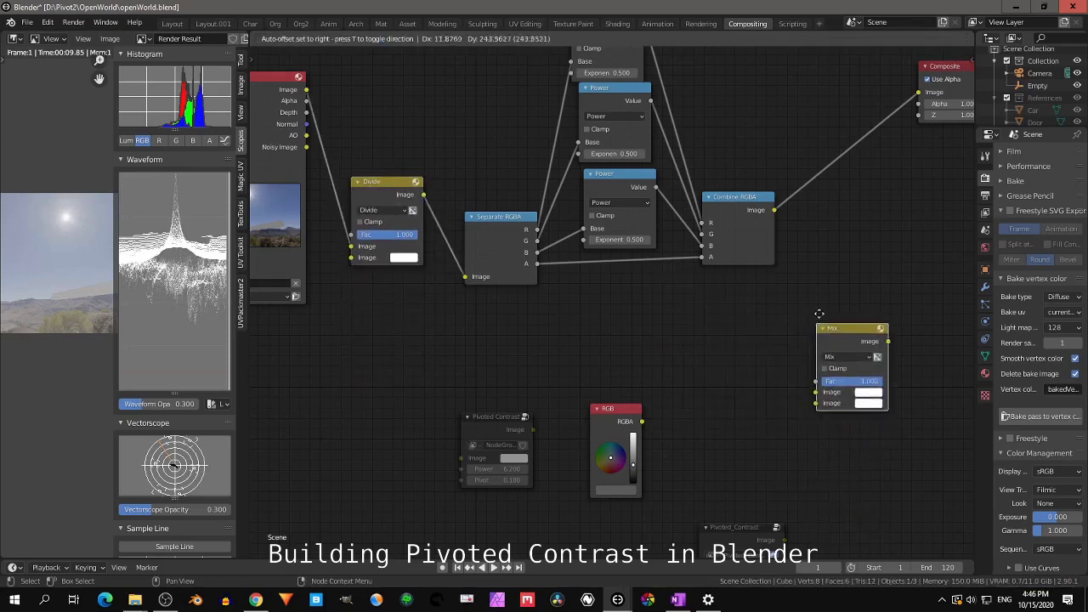
click(836, 316)
click(836, 309)
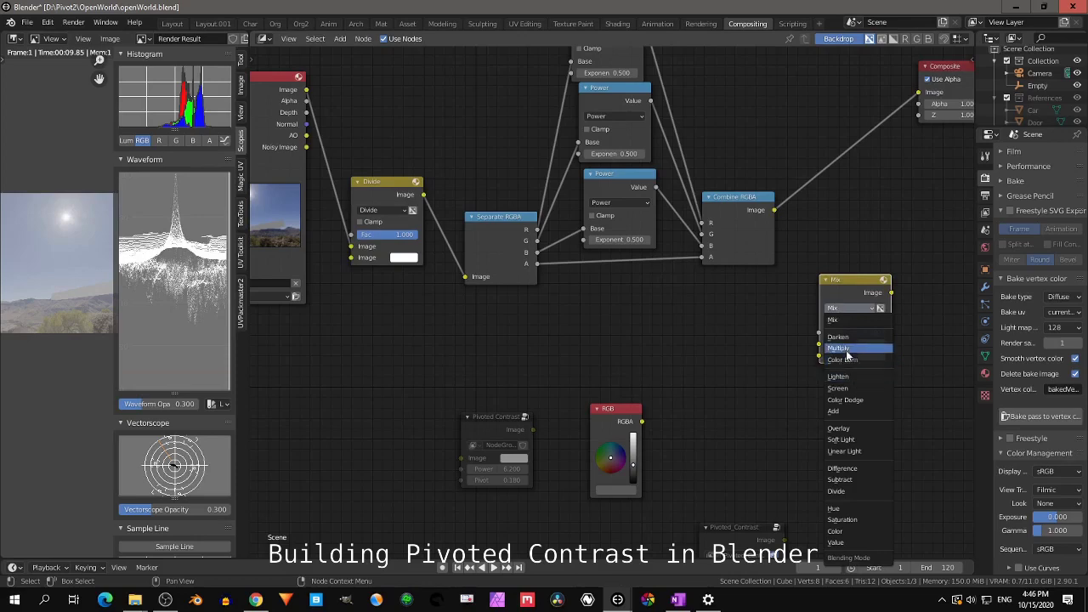
click(838, 348)
drag(840, 280, 843, 122)
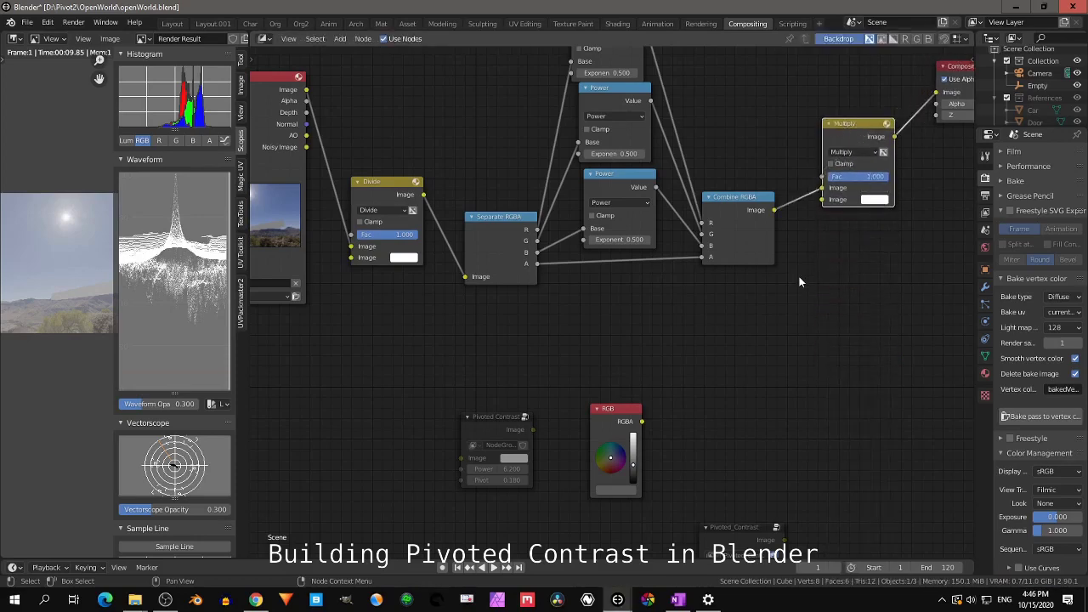
Step: Frame the node tree and begin selecting Separate RGBA and the first Power node
middle_drag(405, 308, 451, 352)
scroll(502, 301, down, 2)
click(520, 294)
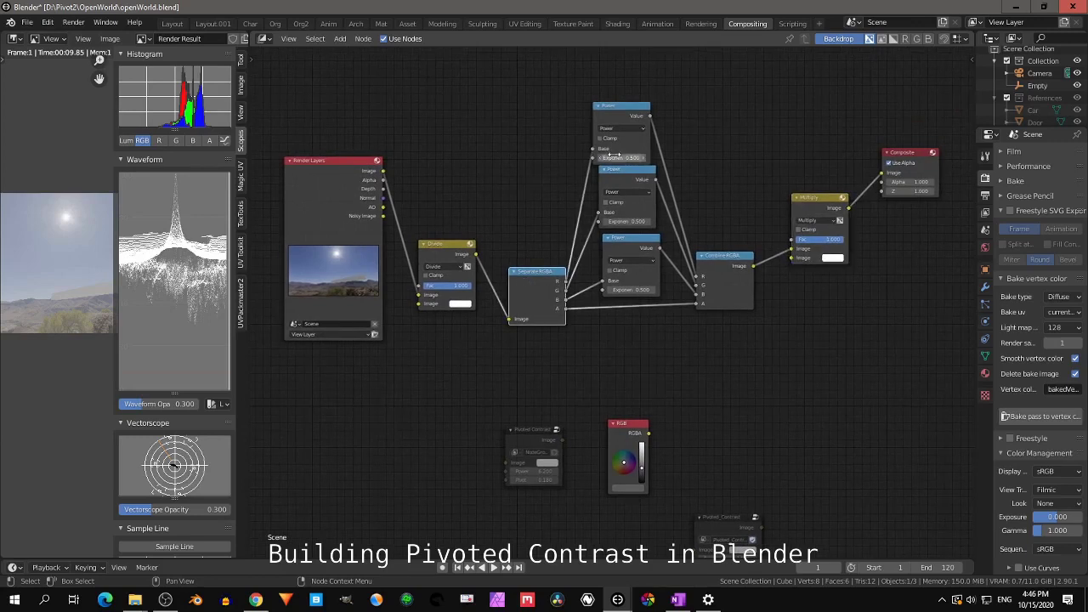
shift+click(621, 107)
Step: Select the remaining Power nodes and Combine RGBA, then group the chain with Ctrl+G
shift+click(634, 171)
shift+click(633, 239)
shift+click(729, 272)
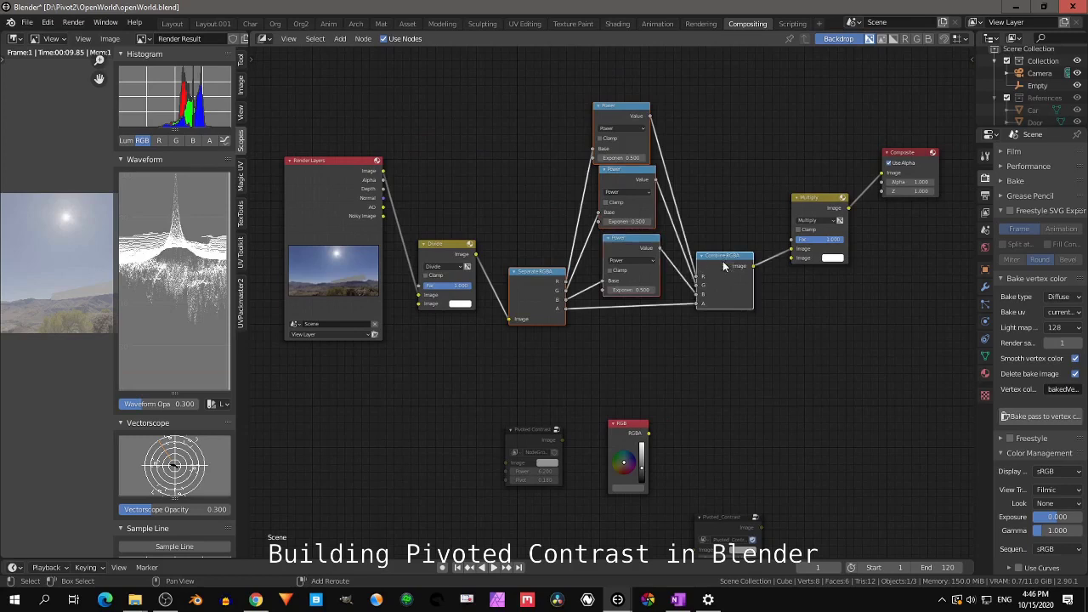
click(363, 38)
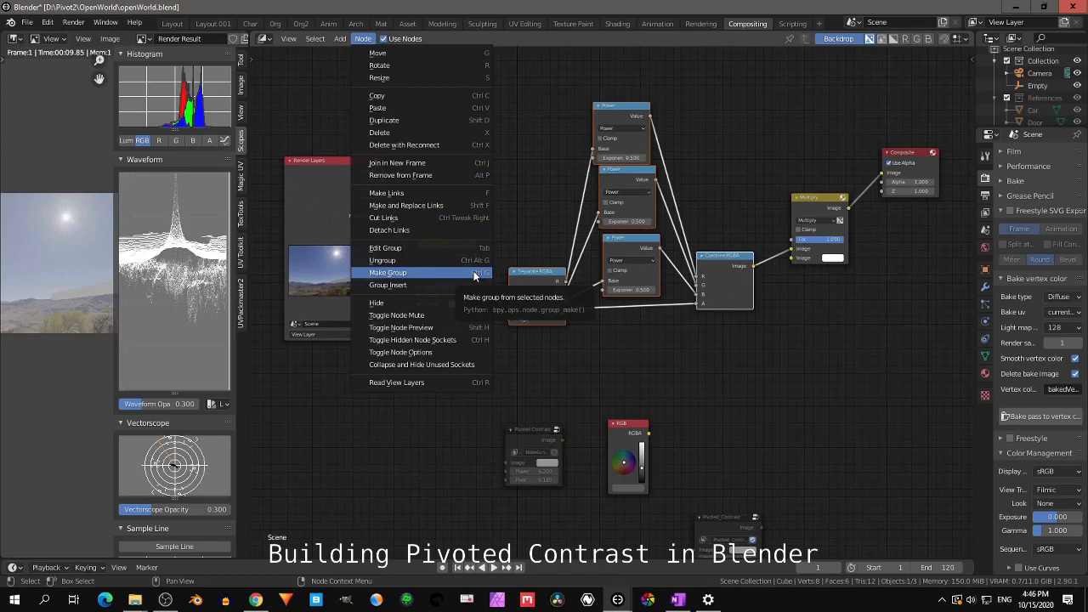
key(ctrl+g)
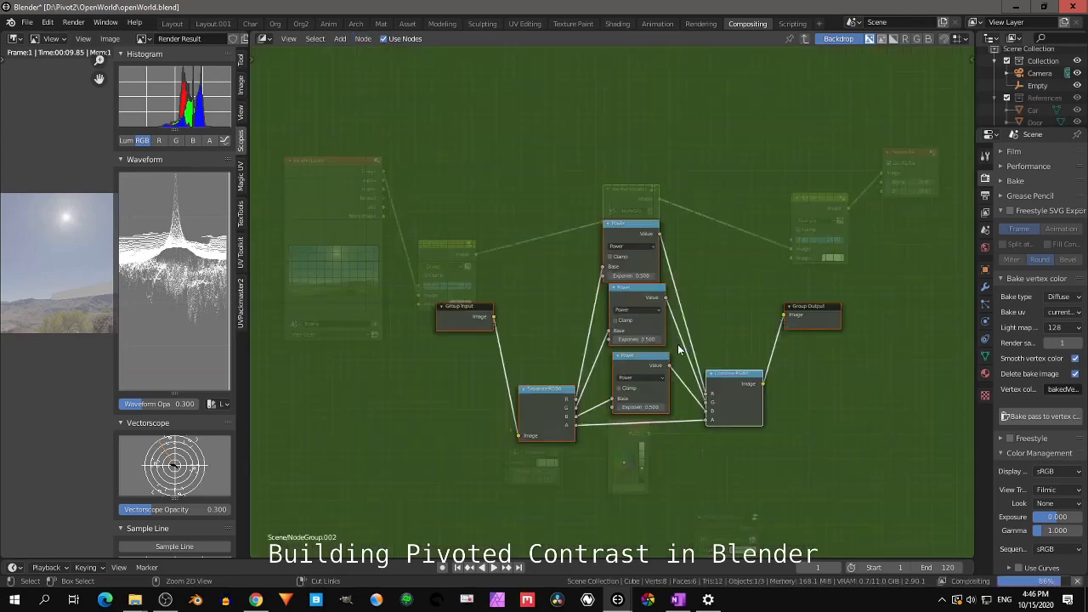
Step: Connect all three Power exponents to a single shared group input
scroll(522, 289, up, 2)
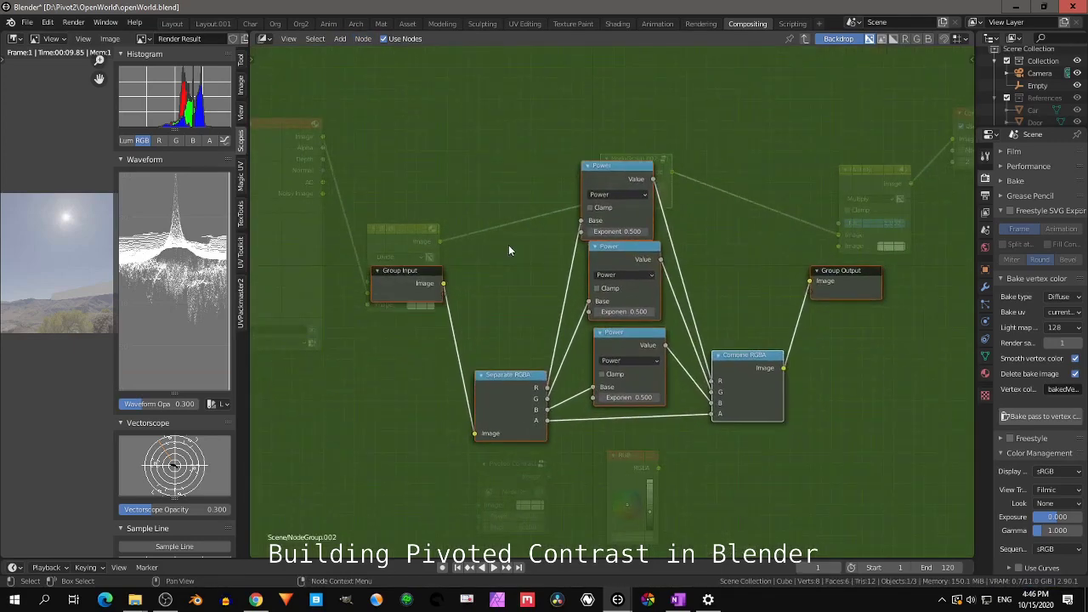
drag(581, 232, 443, 294)
drag(588, 312, 444, 295)
drag(593, 397, 443, 294)
click(420, 291)
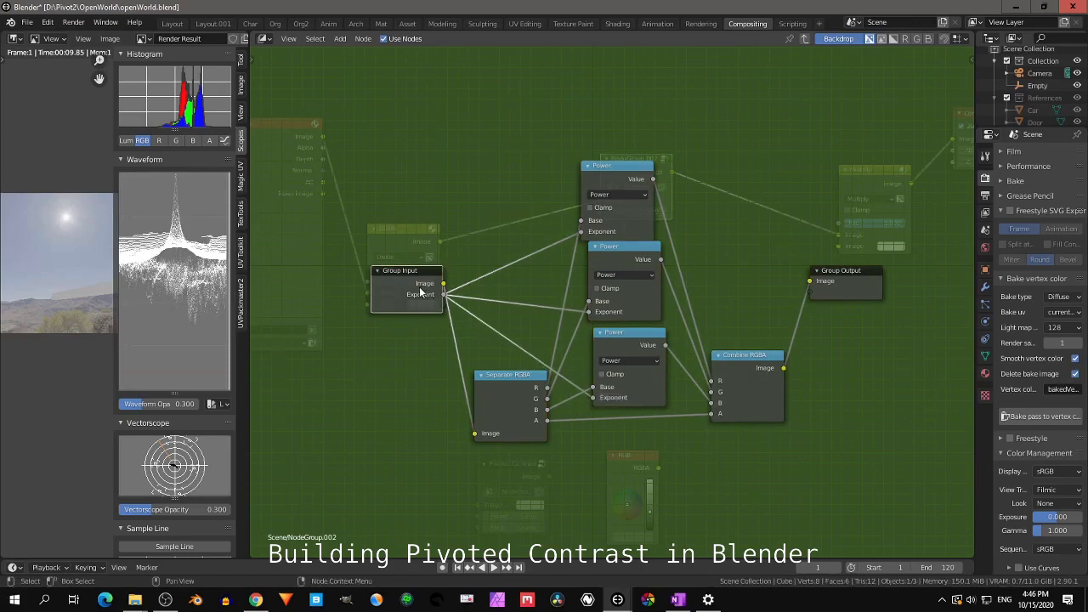
Step: Rename the group's Exponent input to Power and exit to the main tree
key(n)
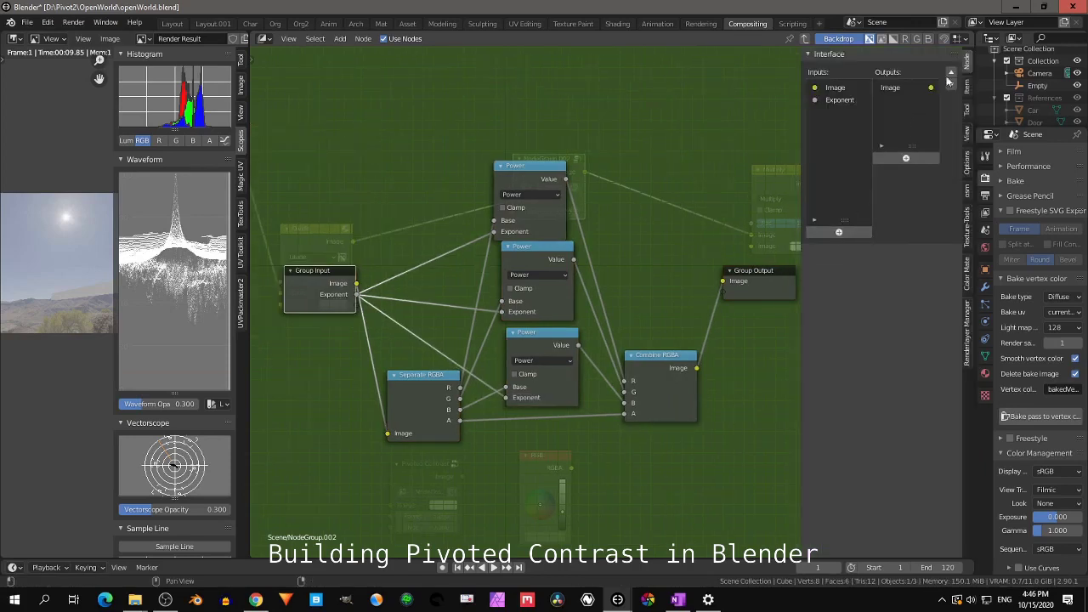
click(839, 101)
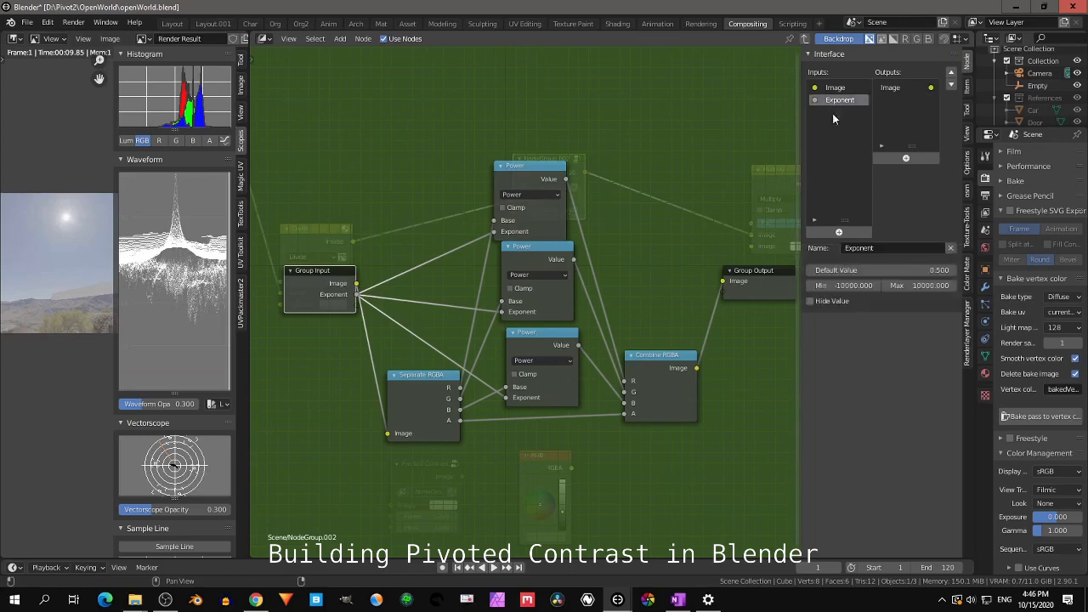
double_click(866, 248)
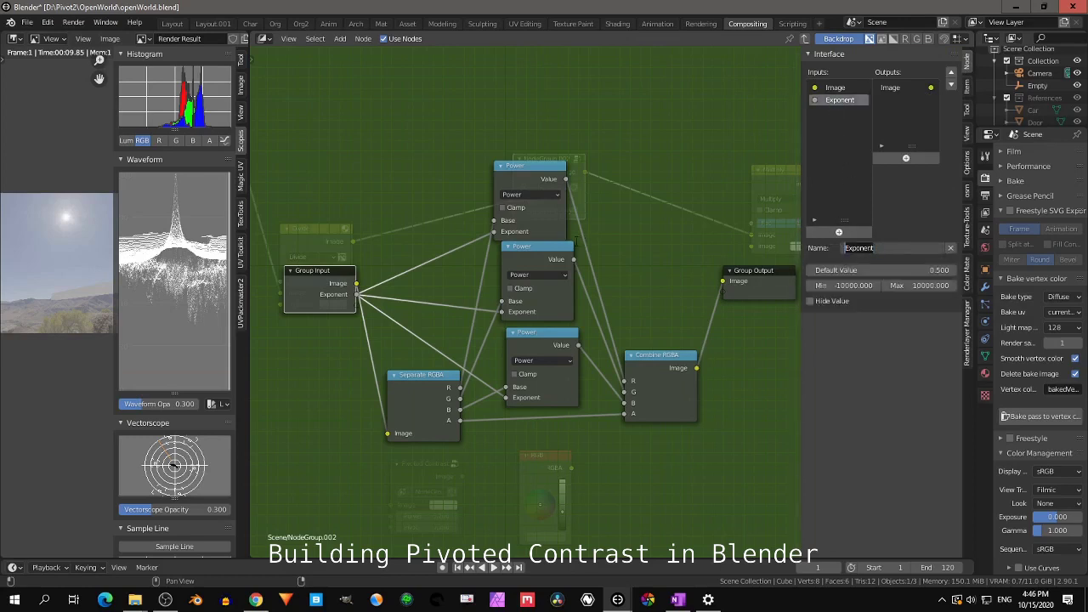
text(Po)
key(Return)
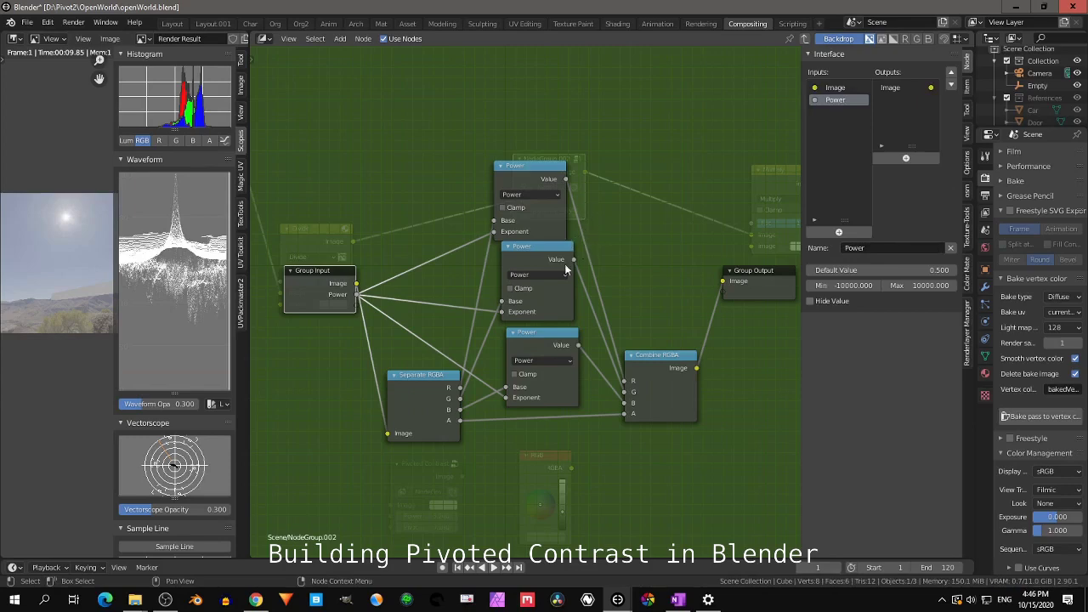
key(Tab)
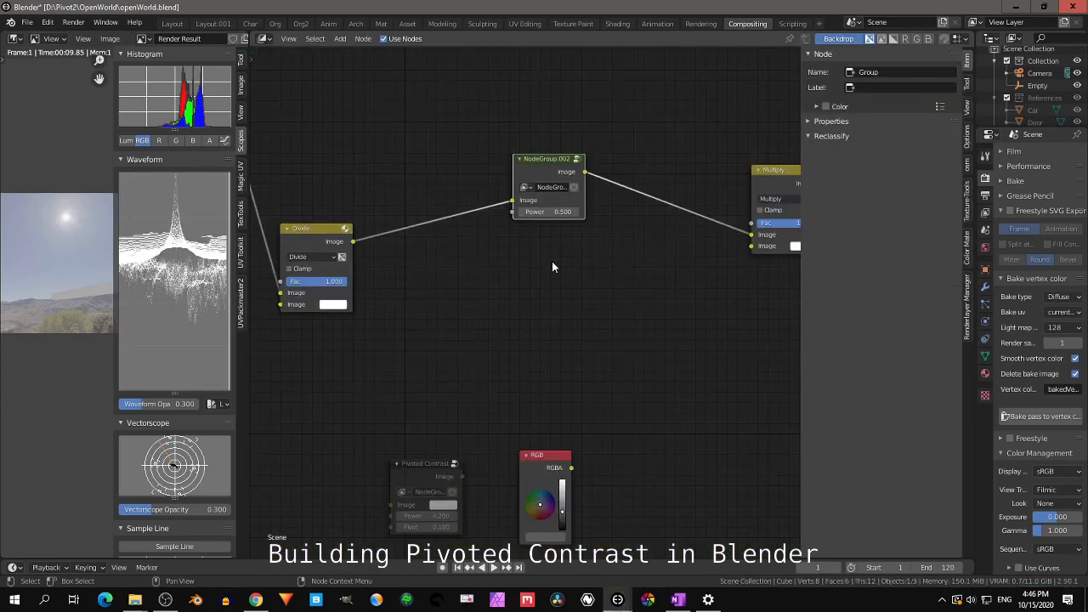
Step: Set the group node's Name and Label to Power
scroll(557, 254, up, 1)
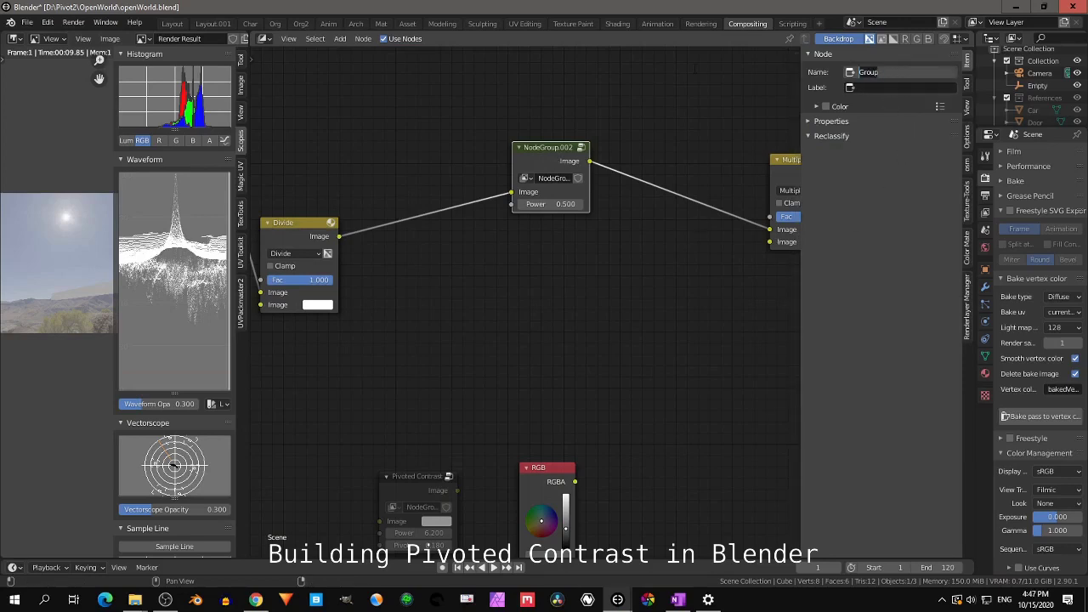
text(Power)
key(Tab)
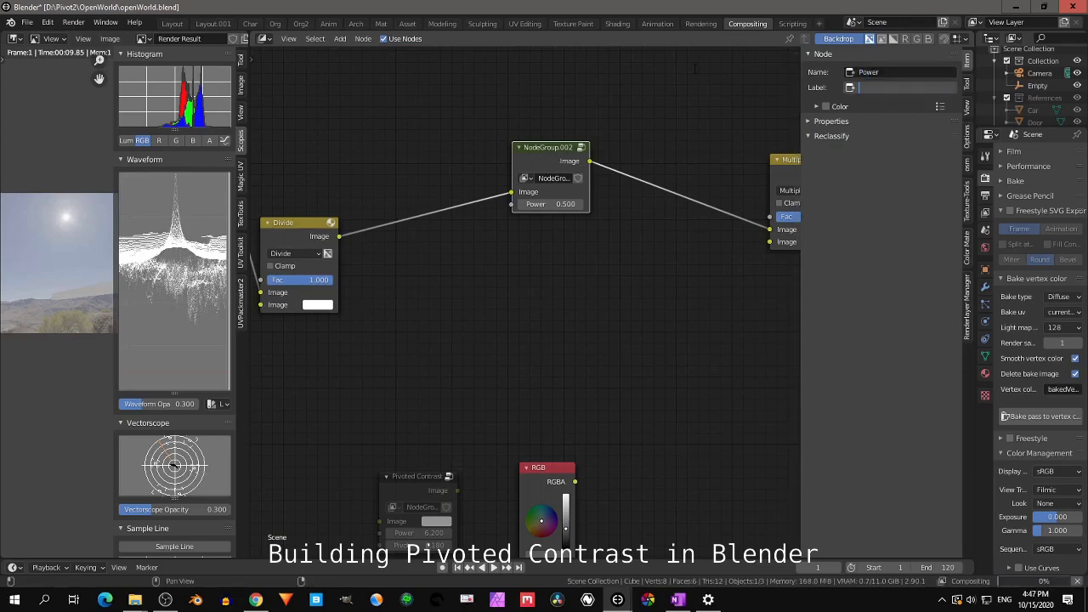
text(Pw)
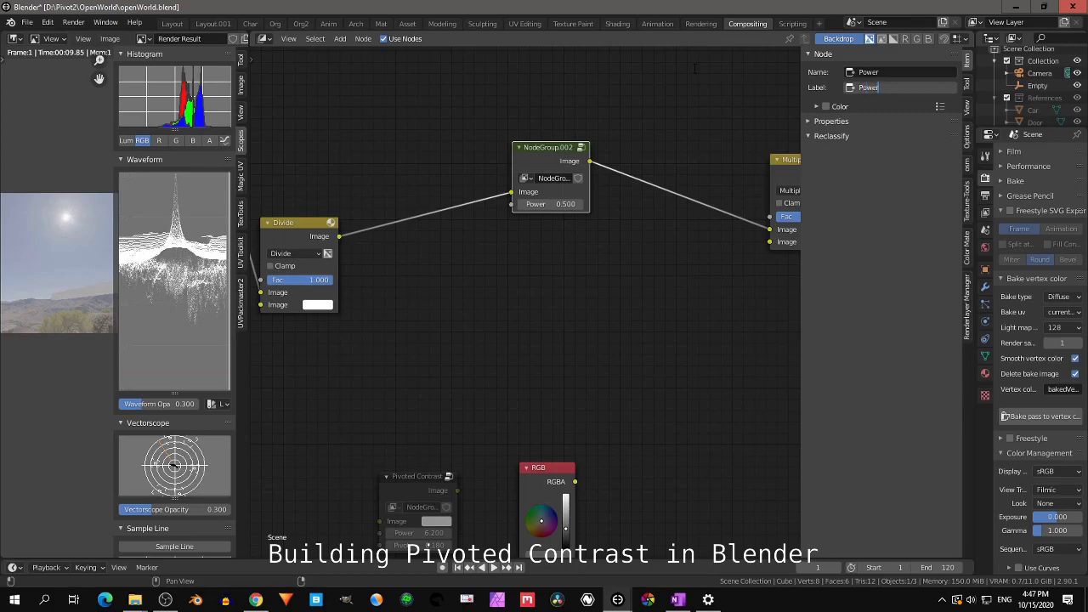
key(Return)
Step: Rename the node group data-block to Power and check its internals
double_click(552, 178)
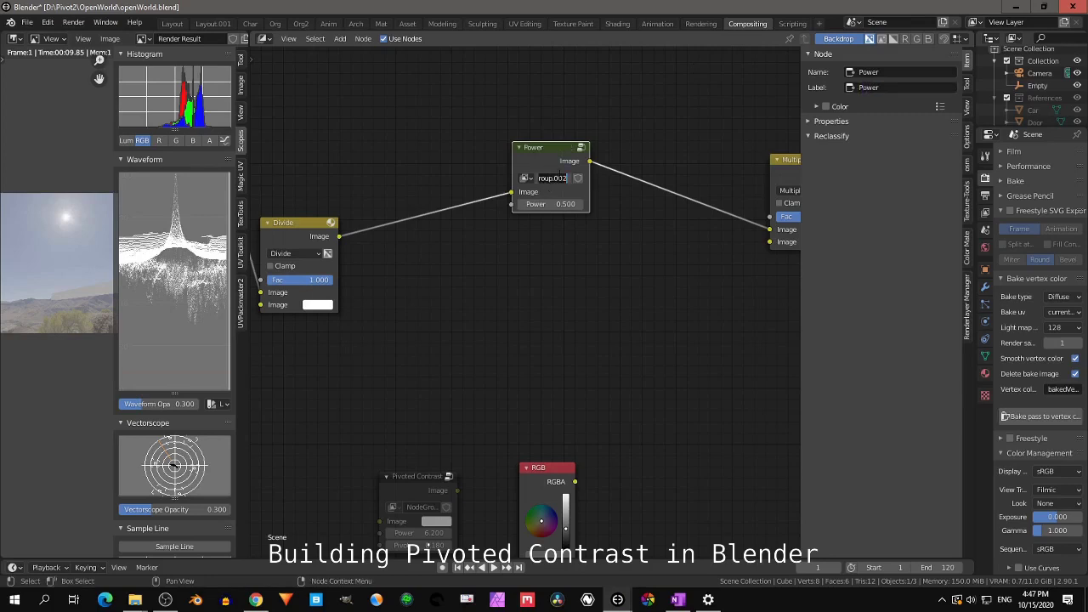
text(Power)
key(Return)
key(Tab)
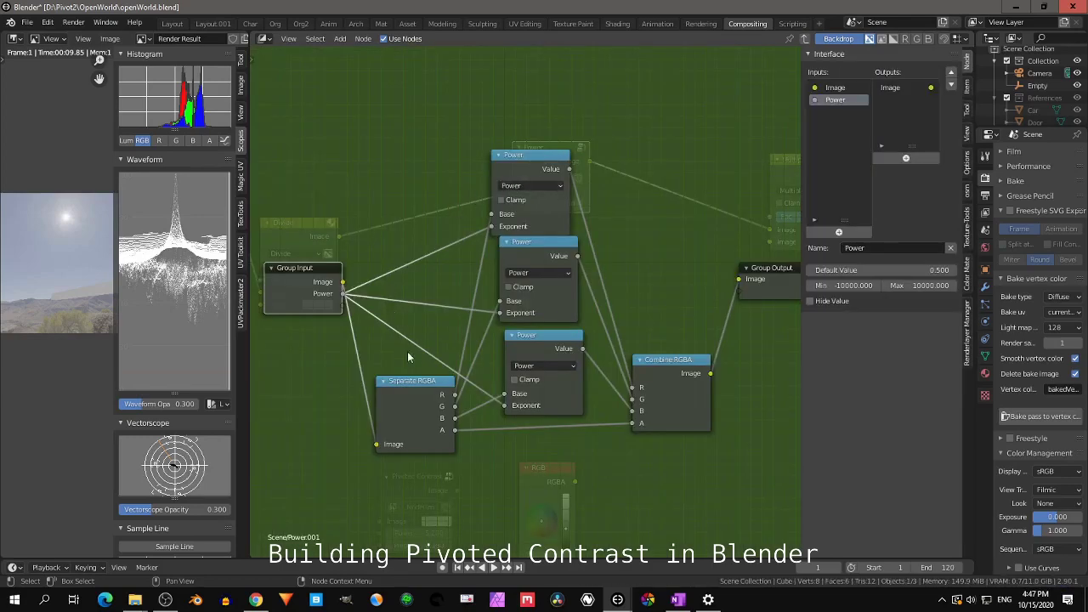
key(Tab)
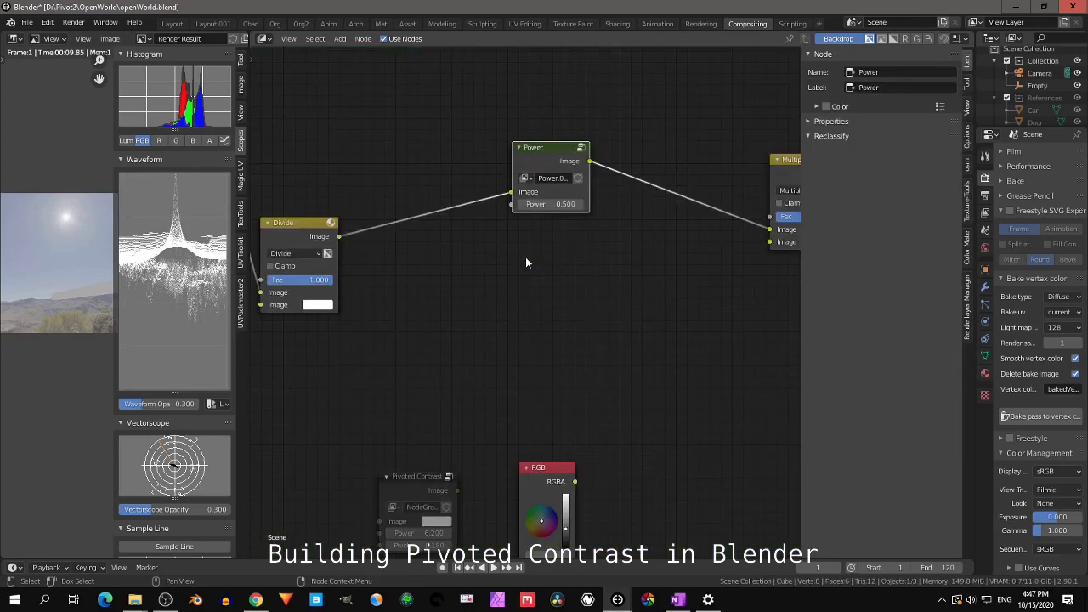
Step: Move Divide and Multiply beside the Power node and group all three together
scroll(524, 266, down, 1)
scroll(485, 255, down, 1)
ctrl+scroll(479, 254, left, 1)
drag(386, 247, 465, 184)
drag(759, 202, 674, 186)
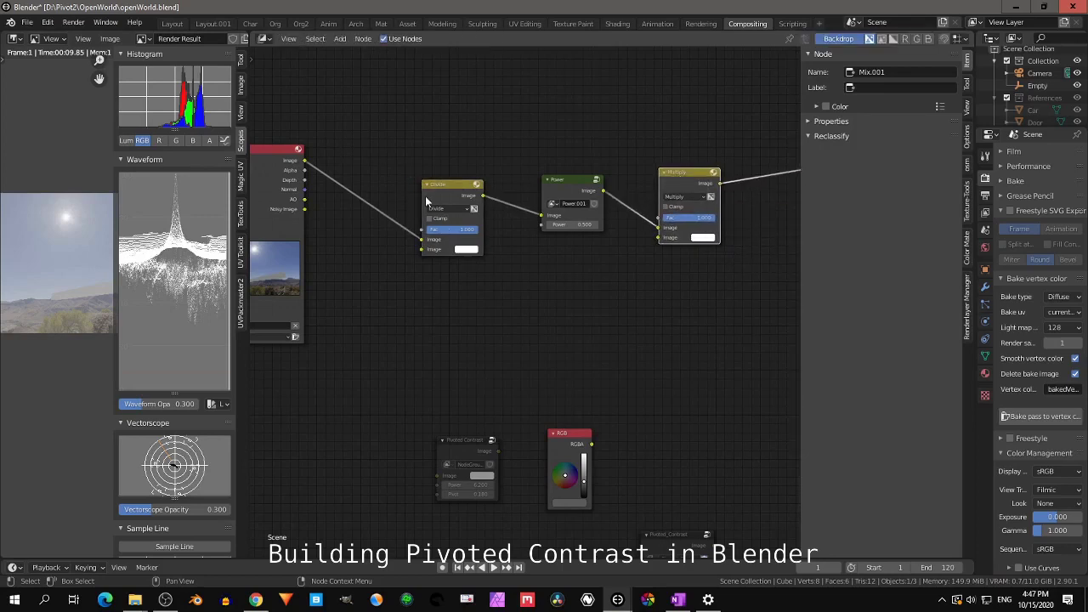
middle_drag(645, 266, 593, 316)
click(400, 224)
click(531, 219)
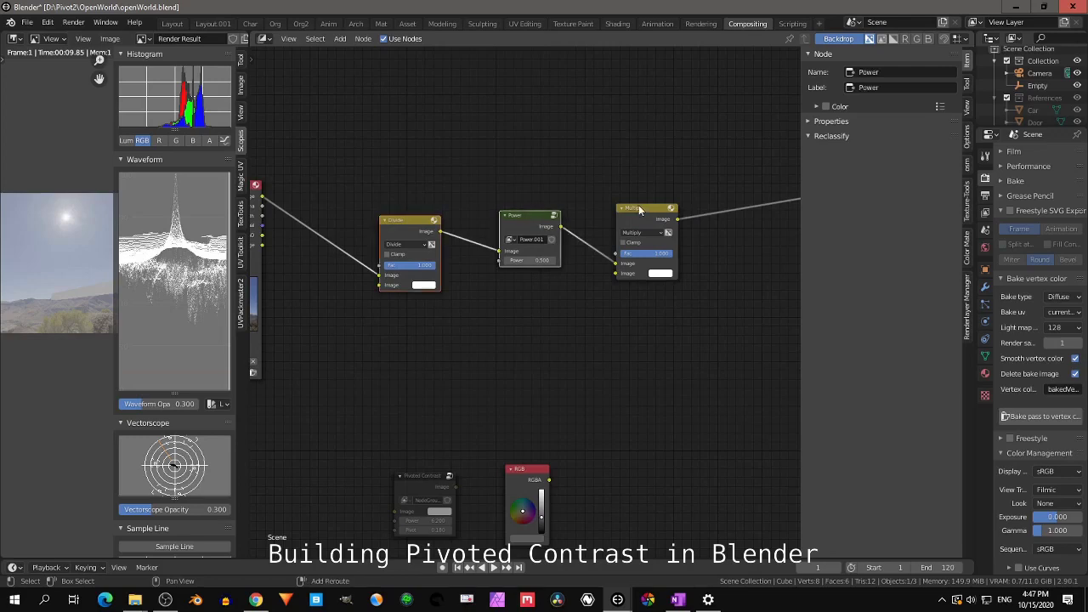
click(648, 214)
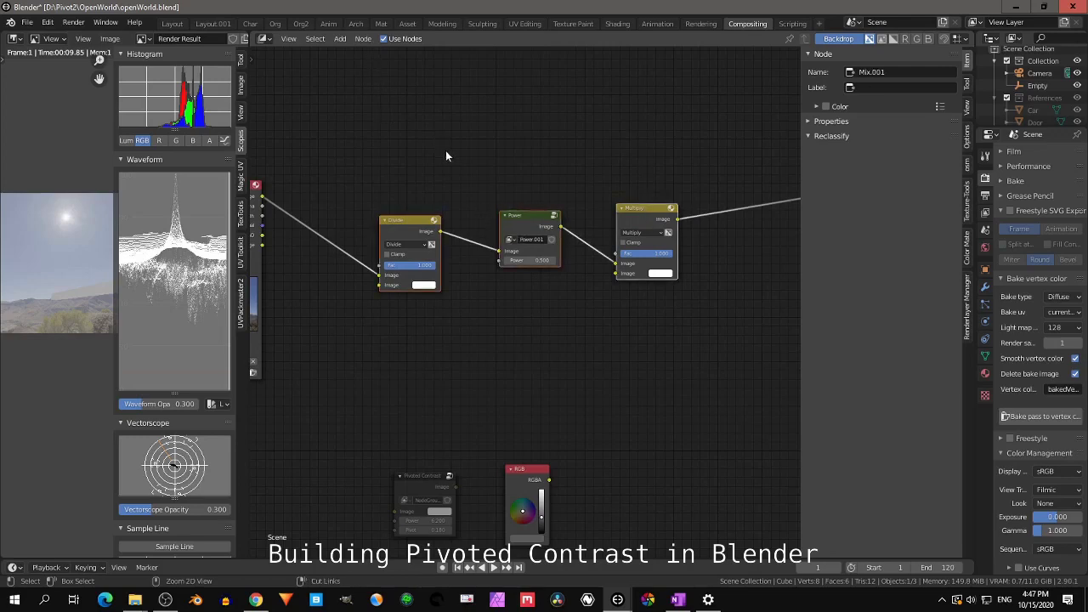
key(ctrl+g)
scroll(451, 221, up, 2)
scroll(453, 235, up, 1)
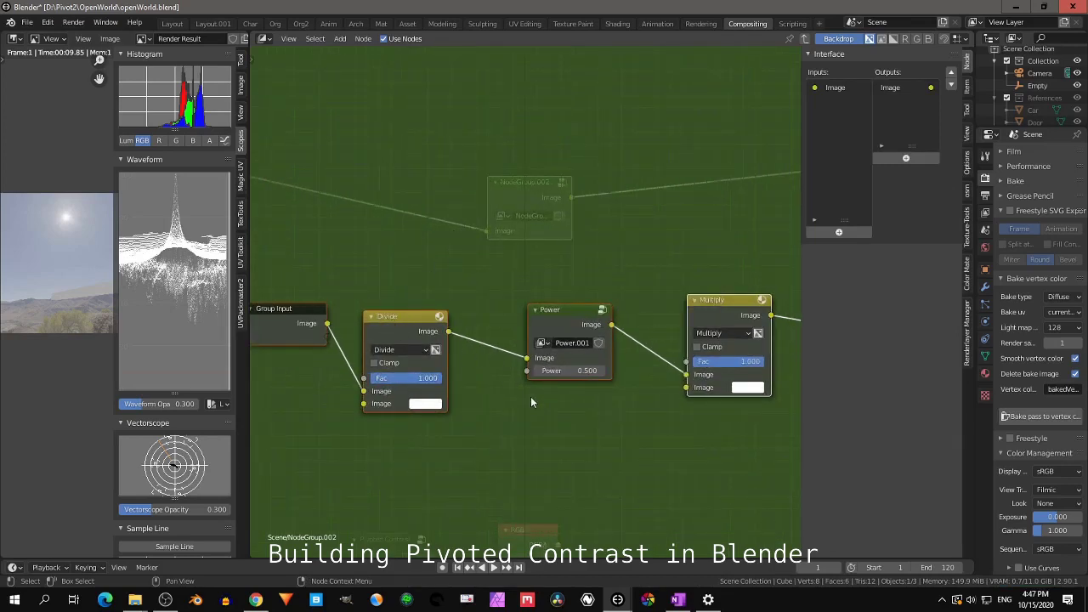
Step: Expose the Power node's Power socket as a group input
middle_drag(532, 402, 575, 358)
drag(572, 326, 369, 300)
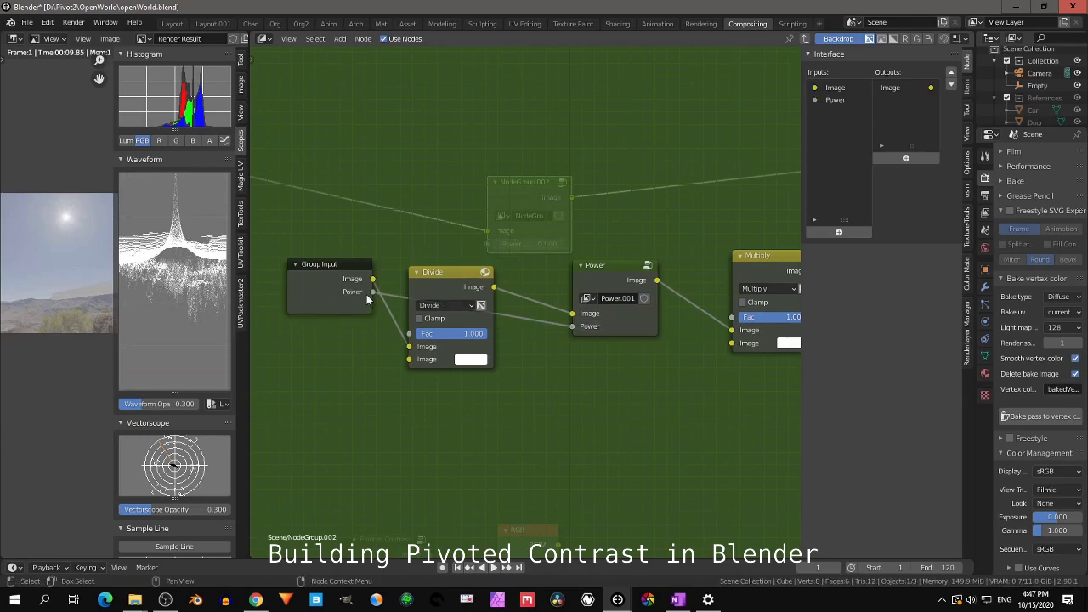
click(835, 100)
drag(410, 359, 382, 325)
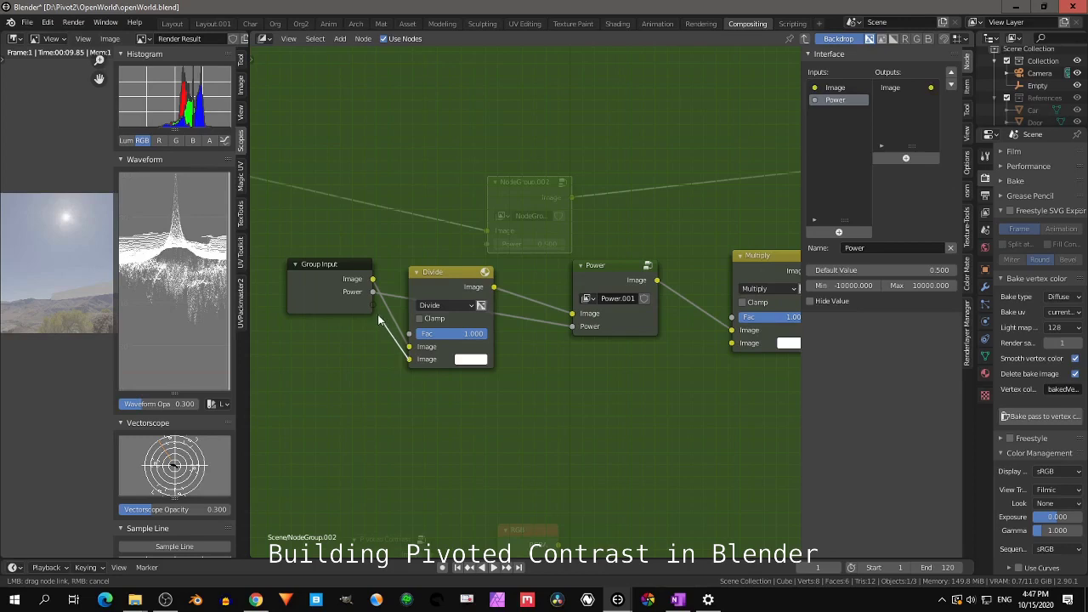
drag(378, 320, 385, 378)
Step: Create a new Value group input using a temporary Math Add node, then delete it
key(shift+a)
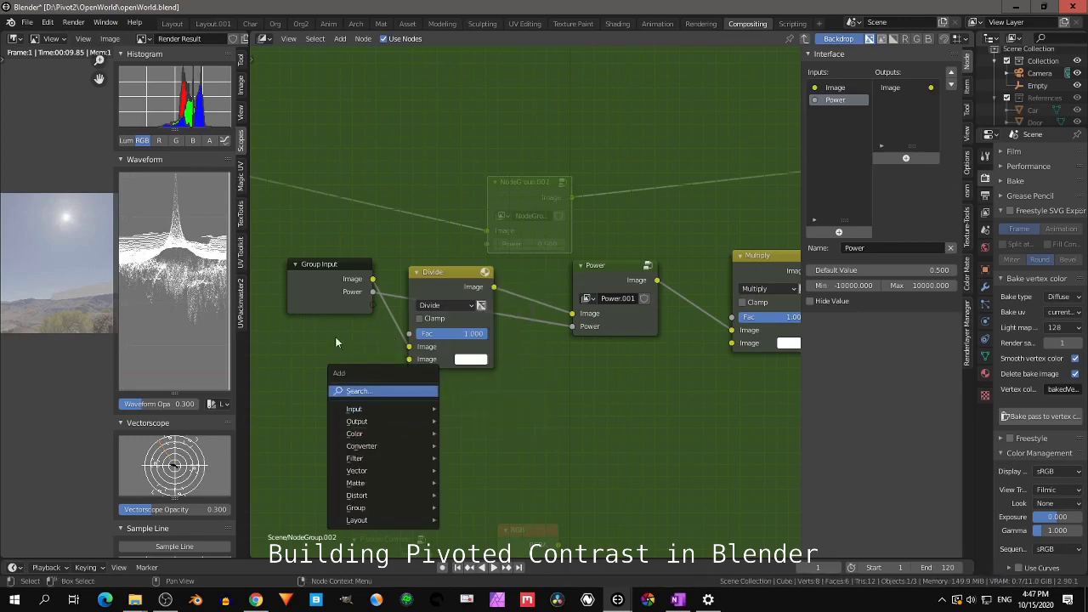
click(310, 287)
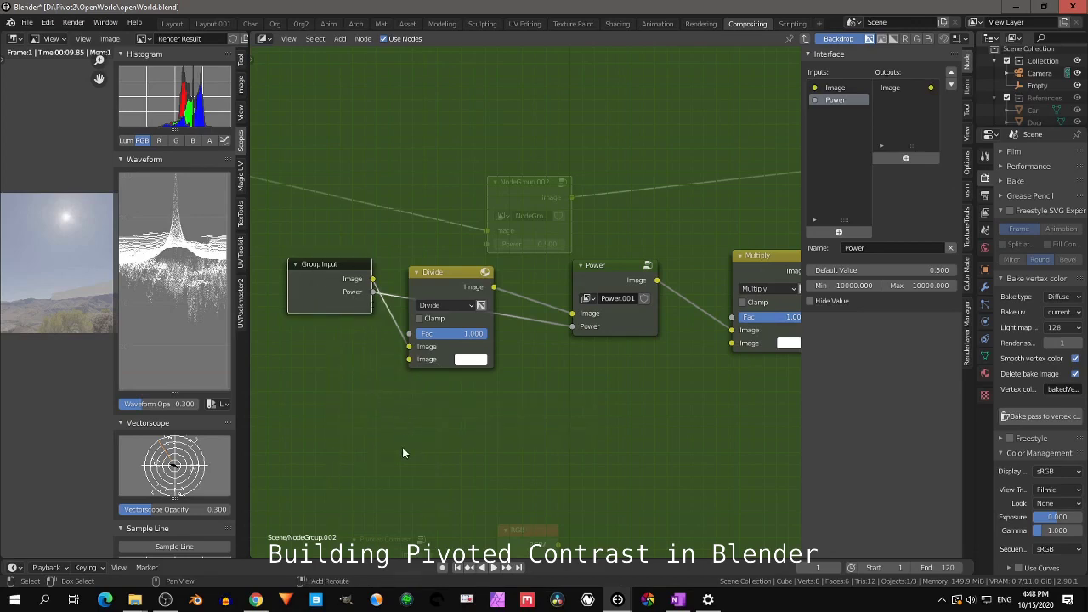
key(shift+a)
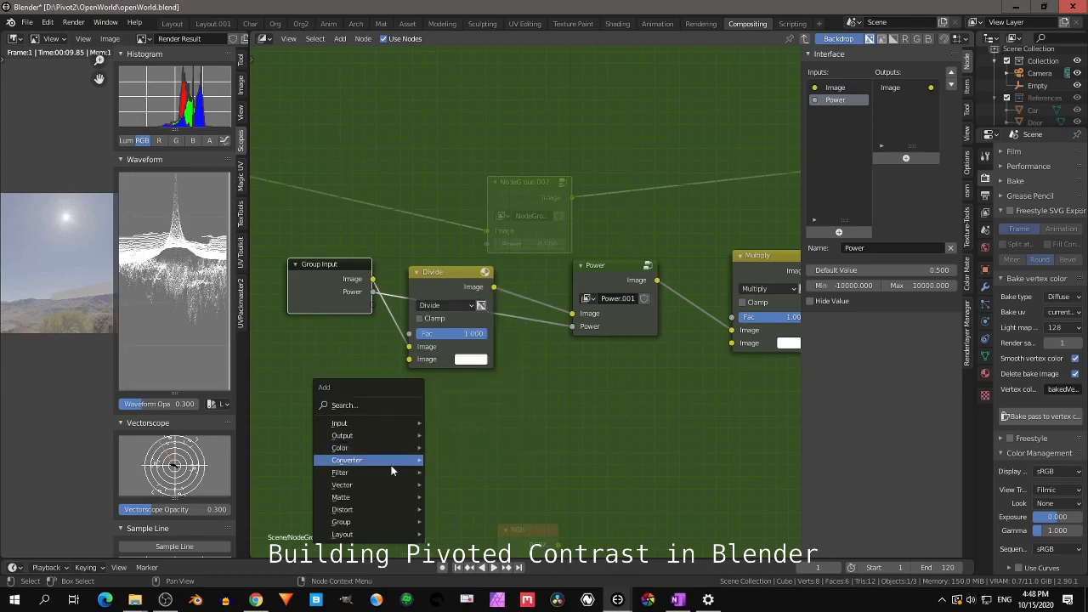
mouse_move(382, 462)
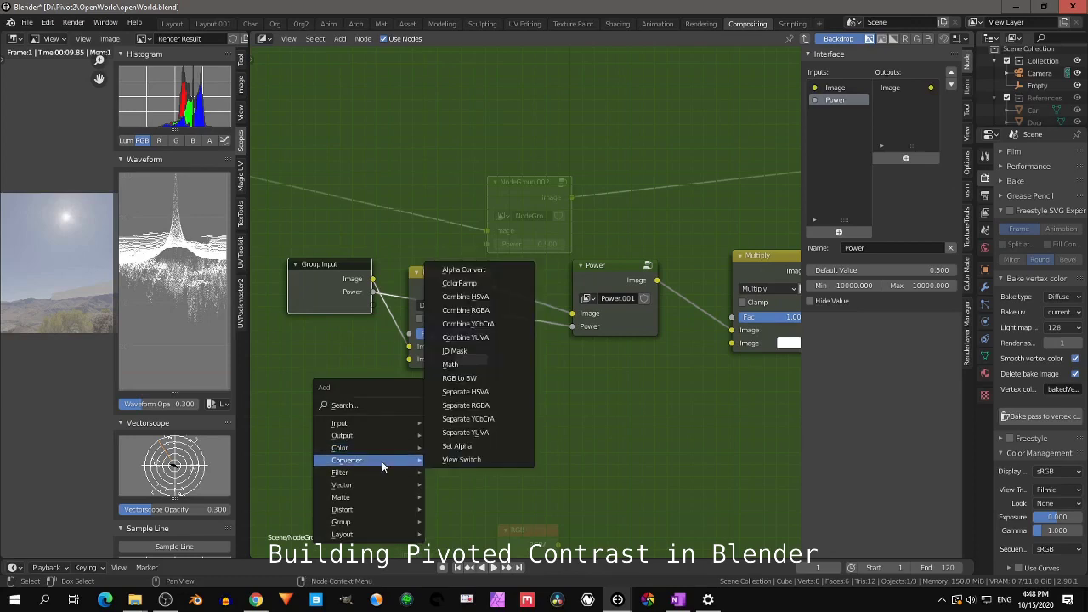
click(450, 364)
drag(418, 473, 373, 305)
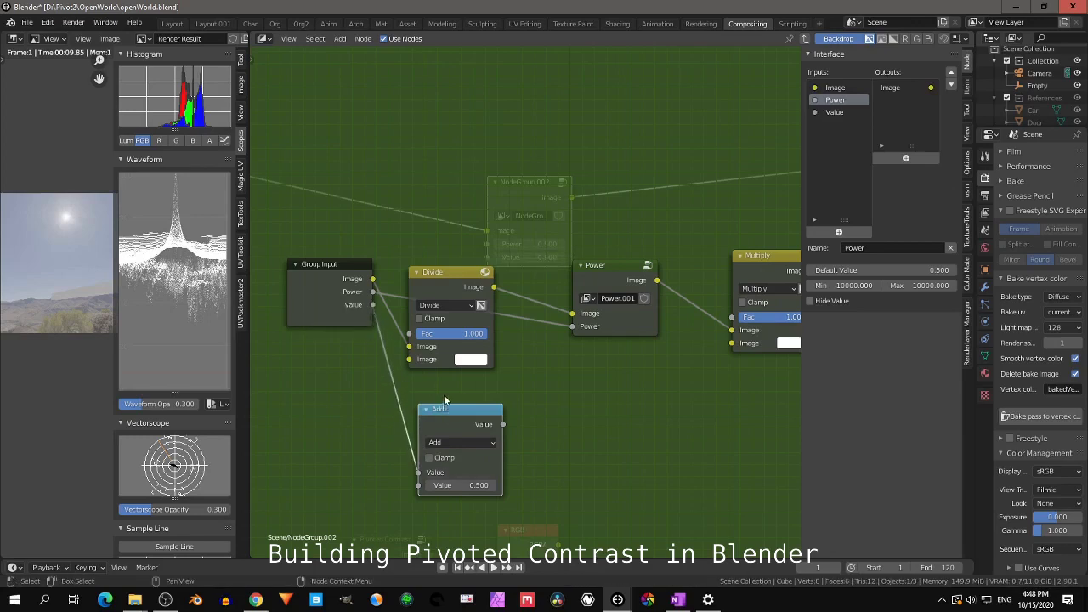
key(x)
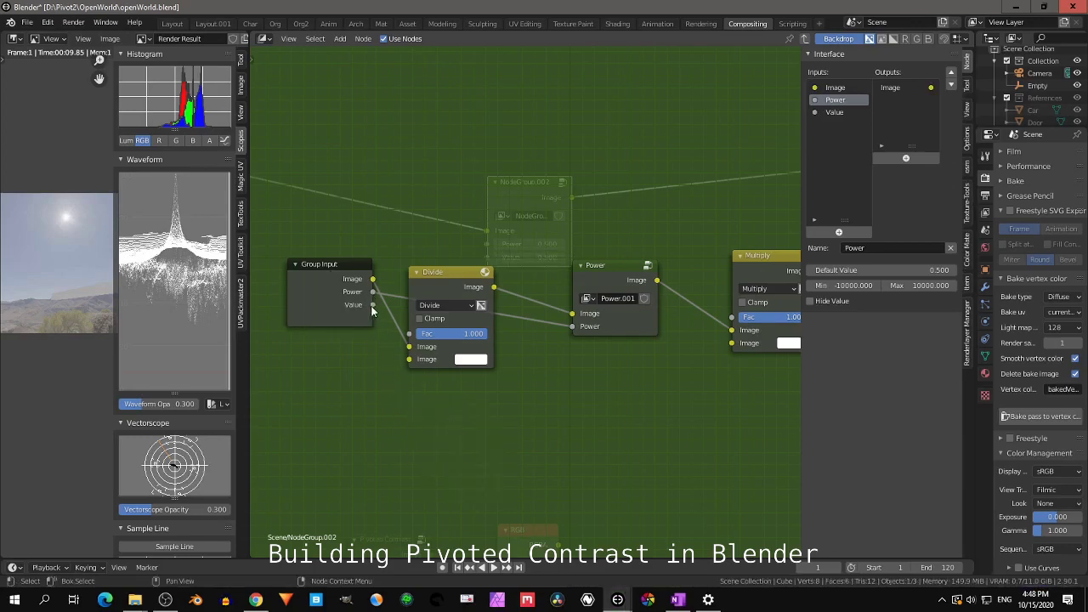
Step: Feed the Value input into the second Image socket of Divide and of Multiply
drag(372, 307, 409, 359)
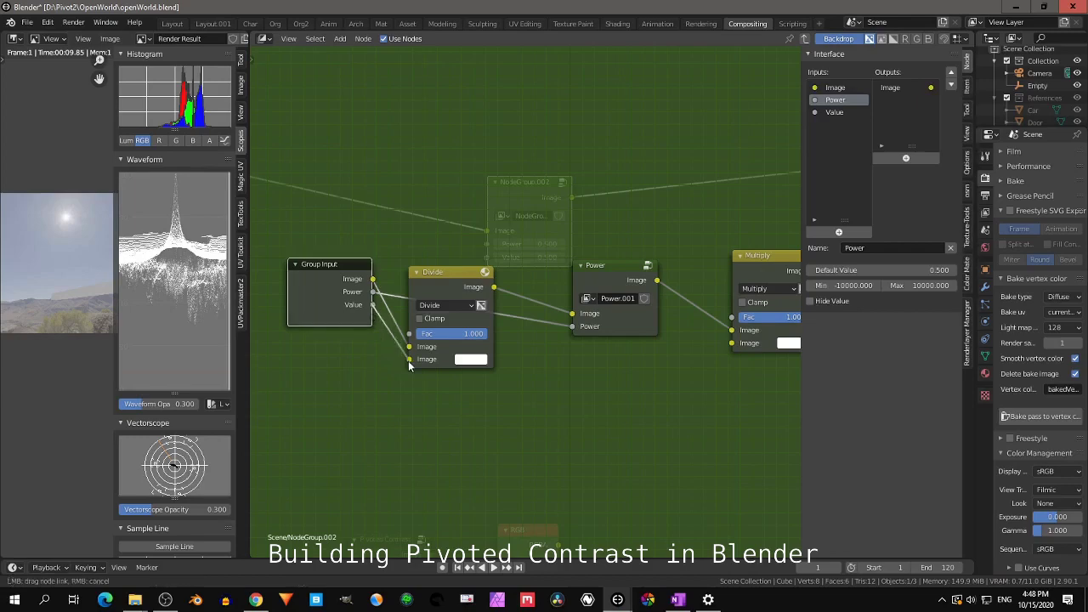
middle_drag(586, 373, 527, 360)
drag(315, 293, 673, 331)
scroll(646, 372, down, 2)
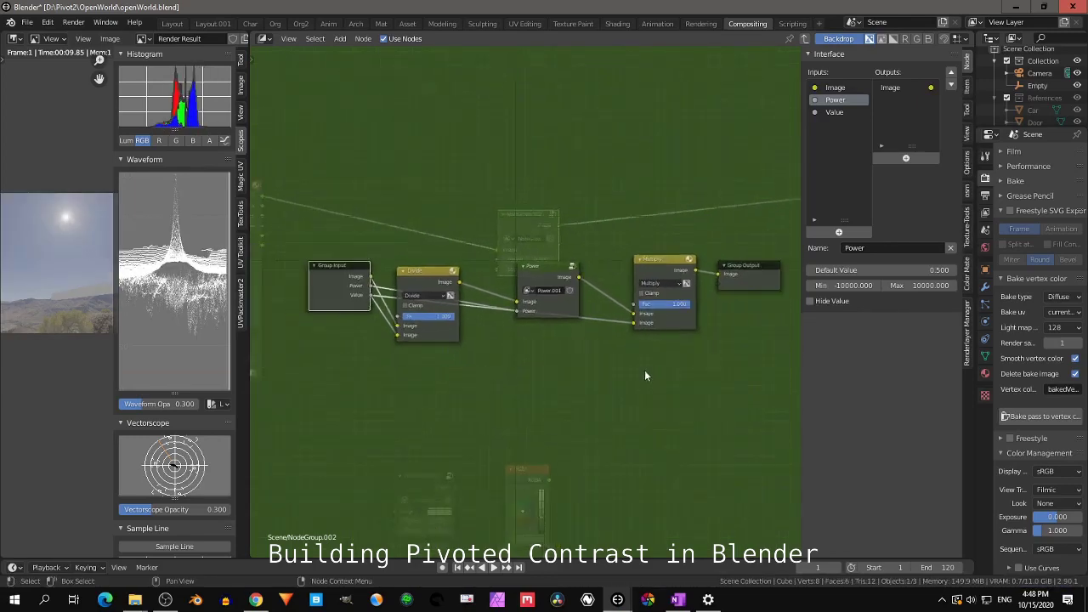
middle_drag(647, 371, 671, 386)
drag(452, 286, 464, 219)
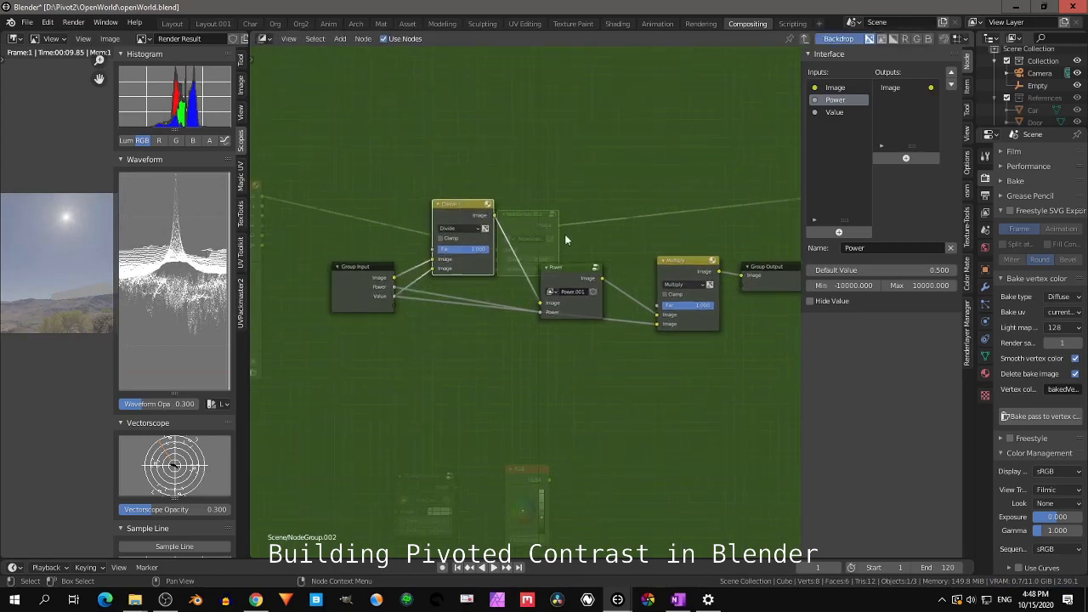
drag(673, 270, 666, 228)
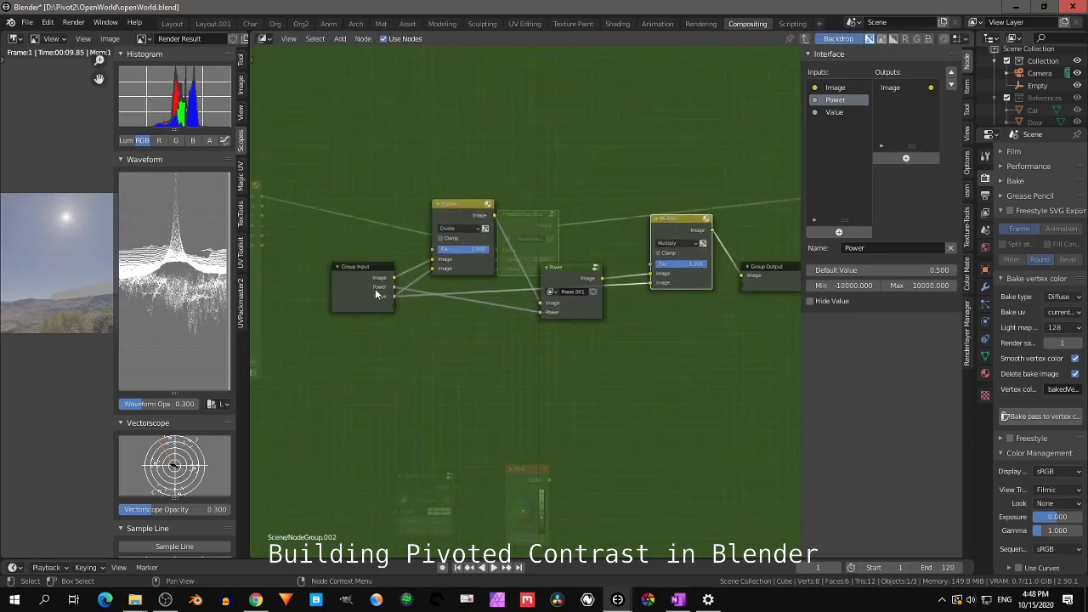
Step: Rename the Value input to Pivot and return to the main tree
click(835, 112)
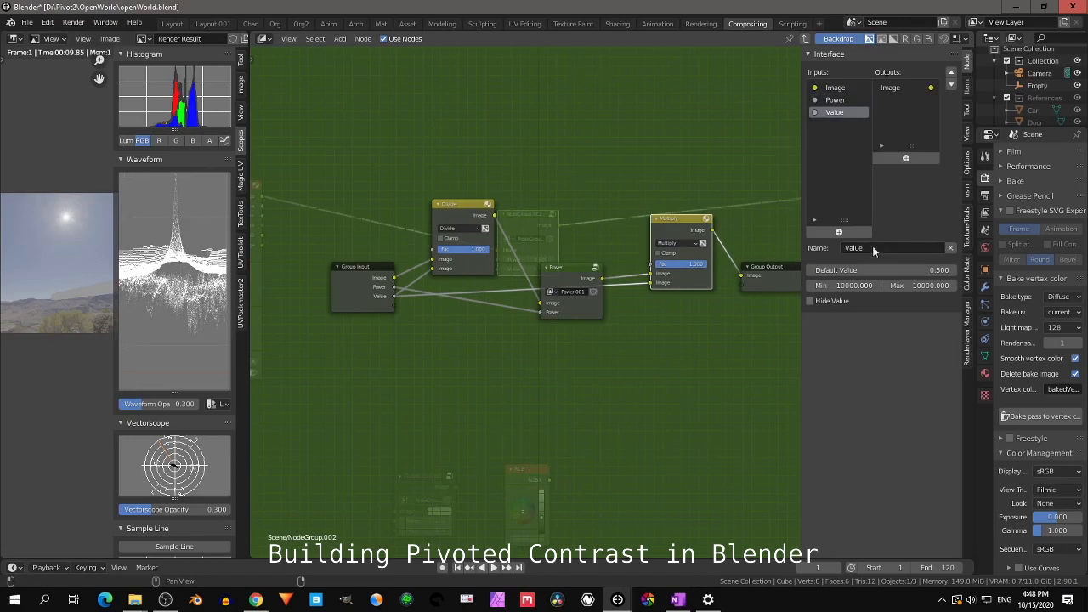
click(875, 247)
text(P)
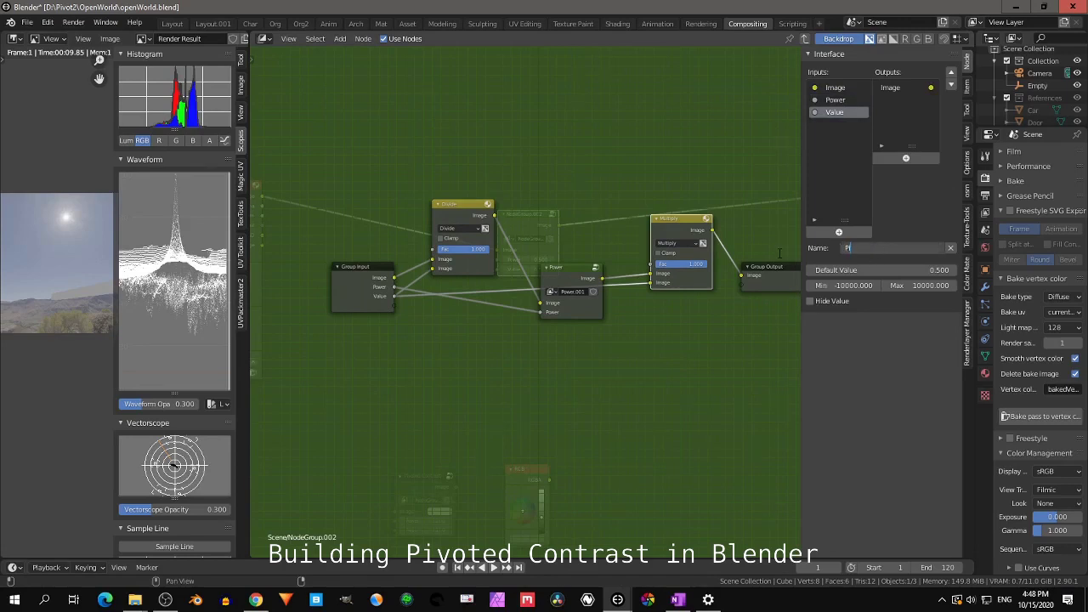
text(ivot)
key(Return)
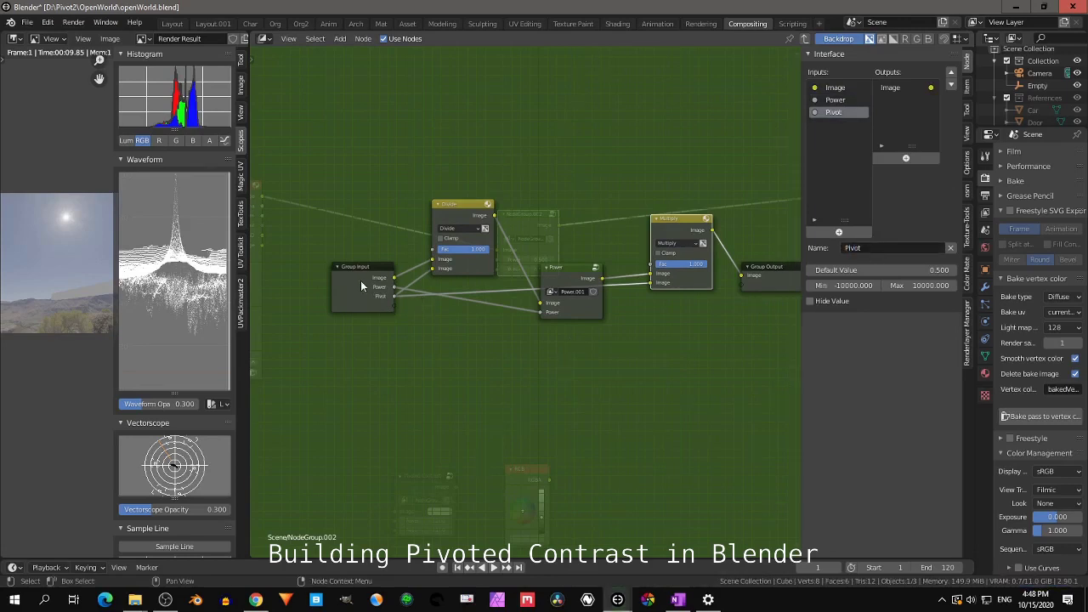
scroll(357, 283, up, 1)
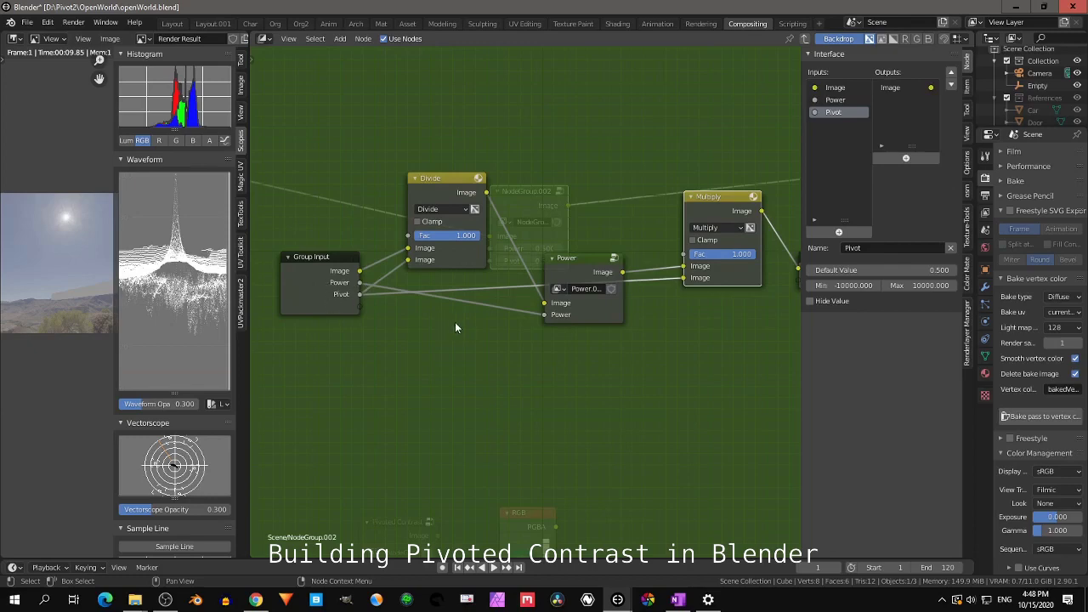
key(Tab)
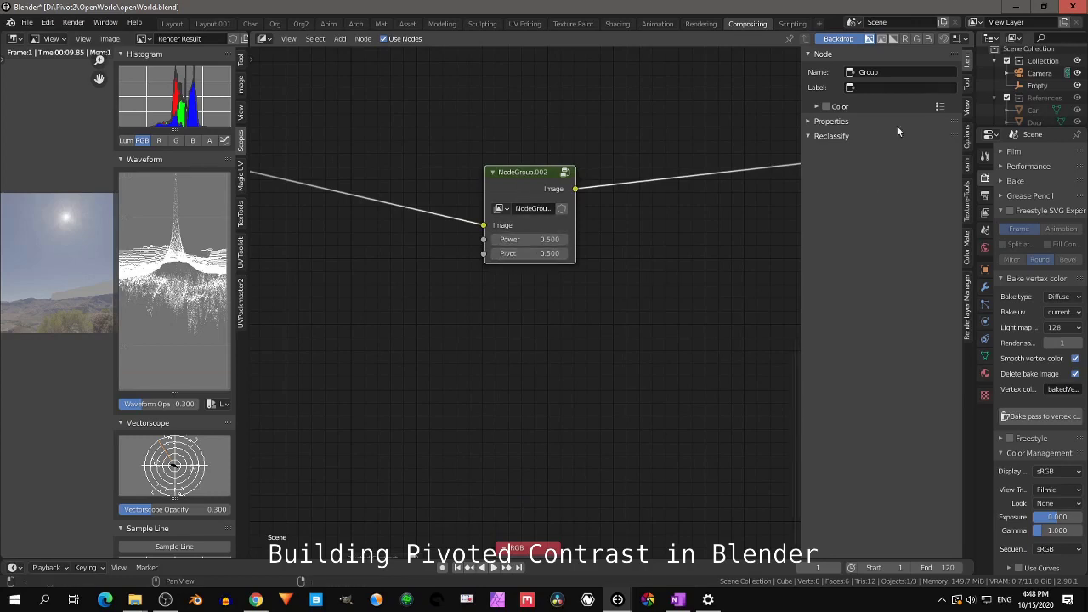
Step: Give the group node the Name and Label 'Pivoted Contrast'
click(893, 73)
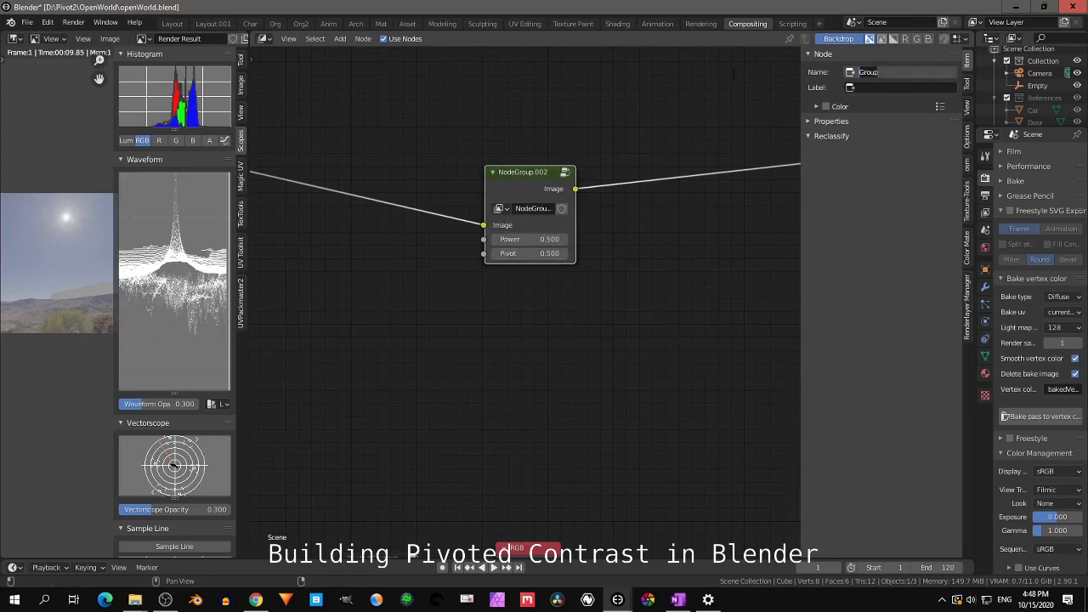
text(Pivoted Contrast)
key(ctrl+a)
key(ctrl+c)
key(Tab)
key(ctrl+v)
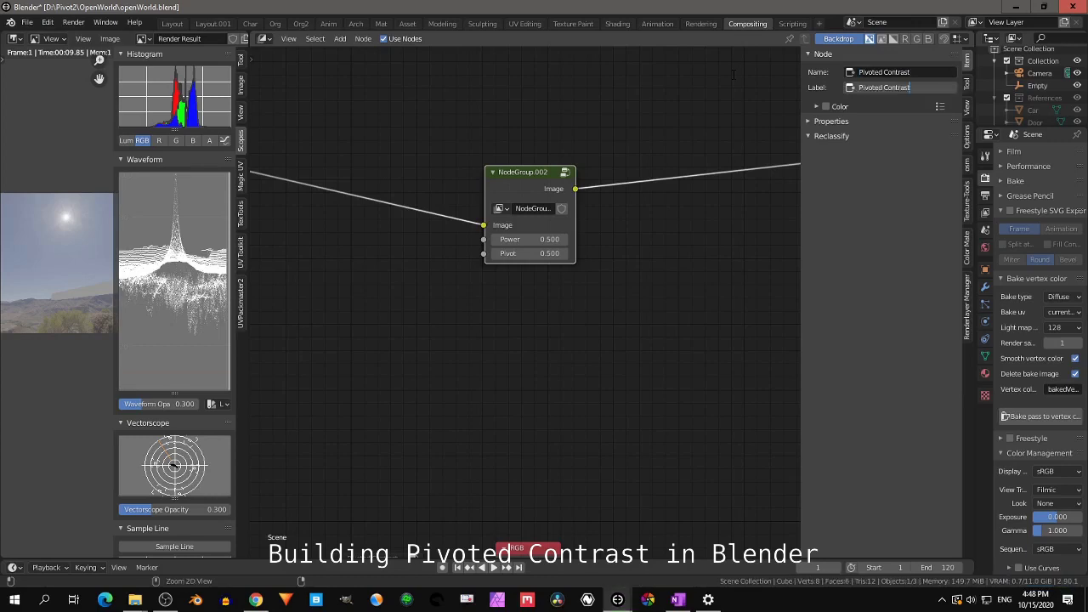
key(Return)
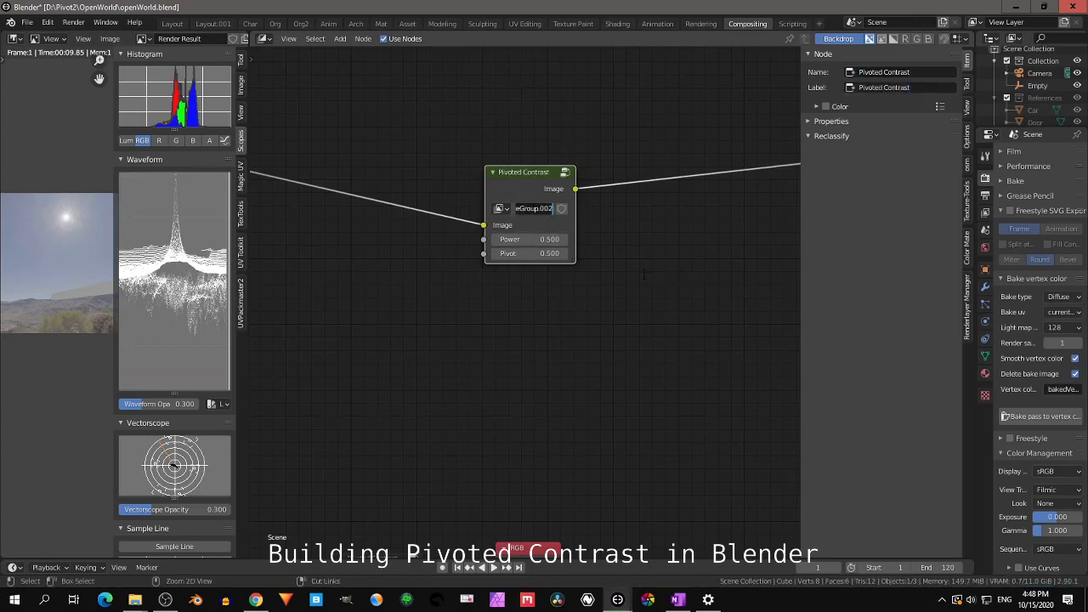
Step: Rename the node group data-block to 'Pivoted Contrast'
drag(577, 234, 653, 224)
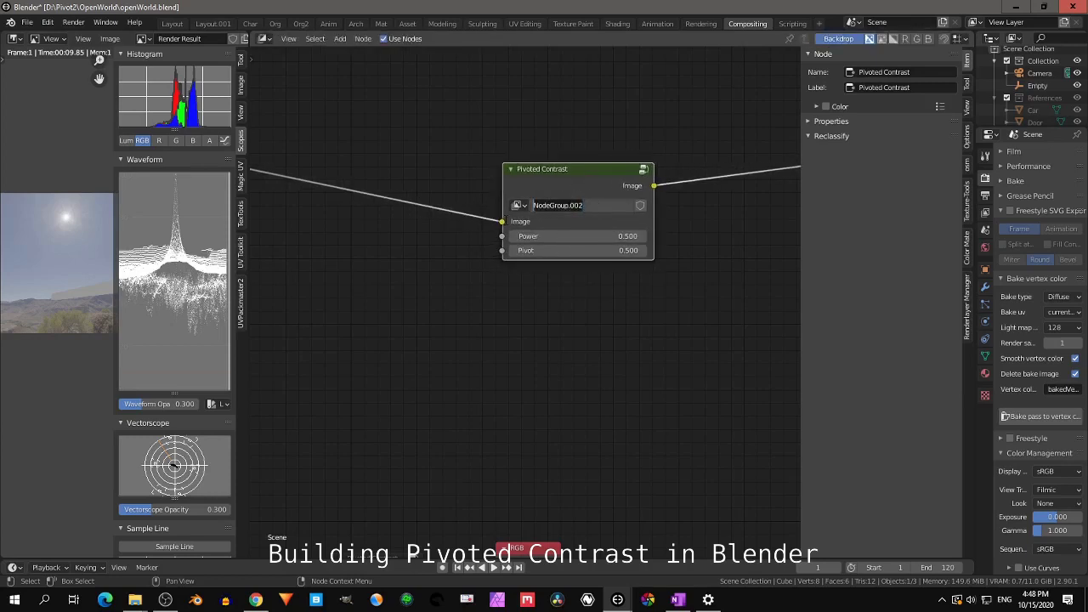
key(ctrl+v)
key(Return)
Step: Move the Render Layers node closer to the Pivoted Contrast node
scroll(552, 298, down, 3)
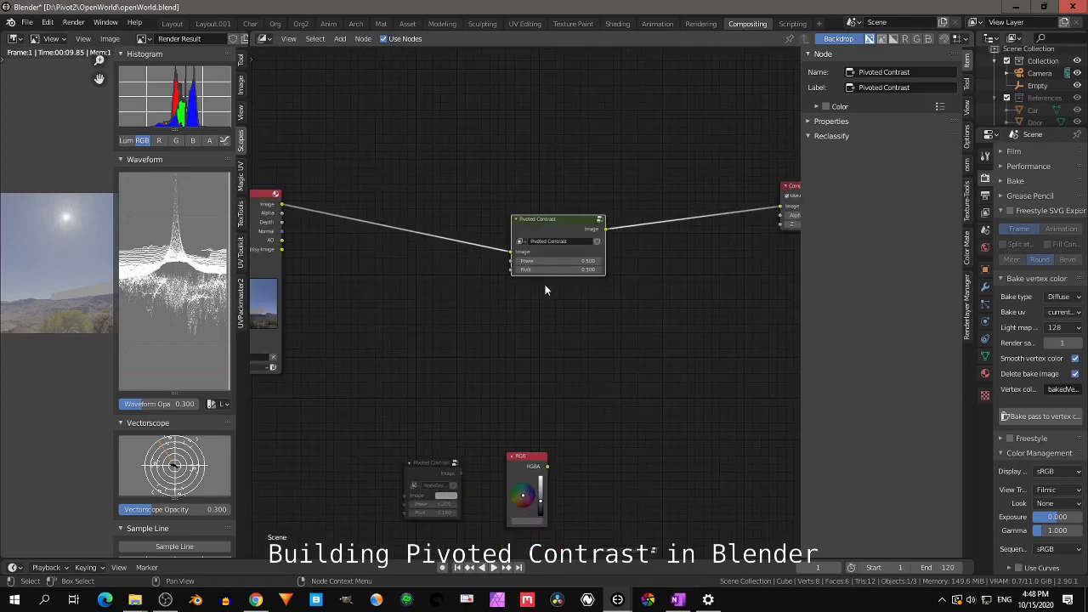
scroll(546, 290, down, 2)
middle_drag(378, 281, 418, 266)
drag(336, 221, 456, 219)
middle_drag(456, 220, 395, 236)
scroll(533, 290, up, 1)
scroll(533, 289, up, 1)
Step: Set Power to 1 and Pivot to 0.18, then widen the render preview
click(458, 260)
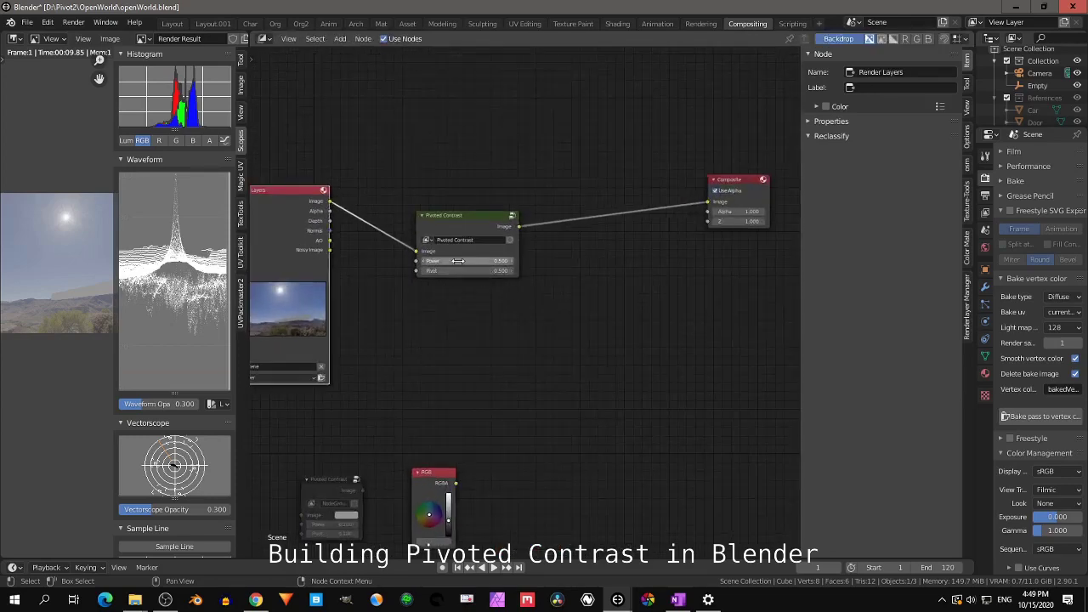
text(1)
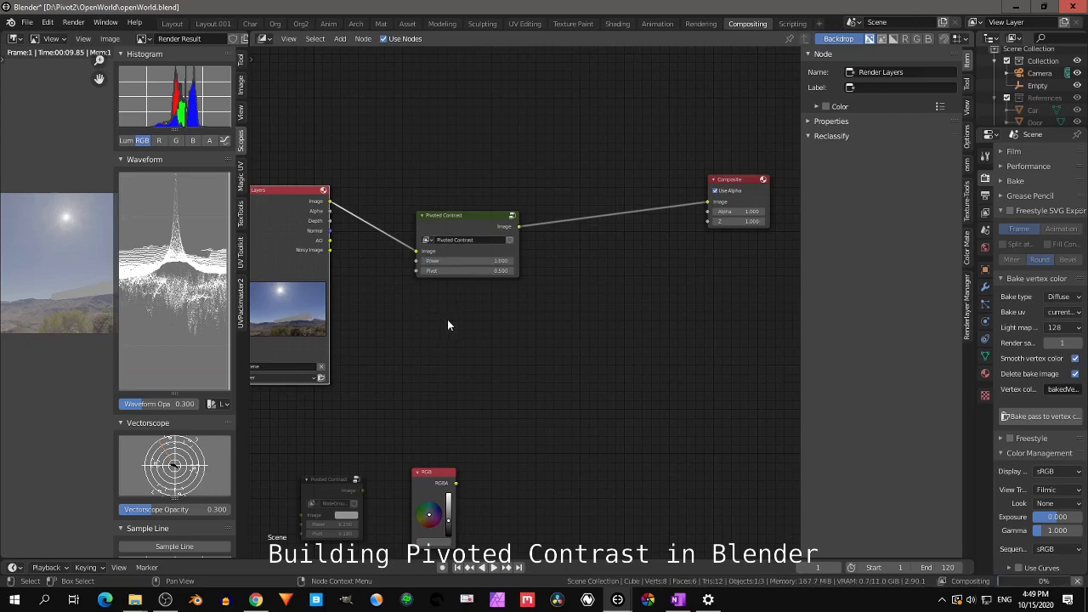
key(Return)
click(447, 270)
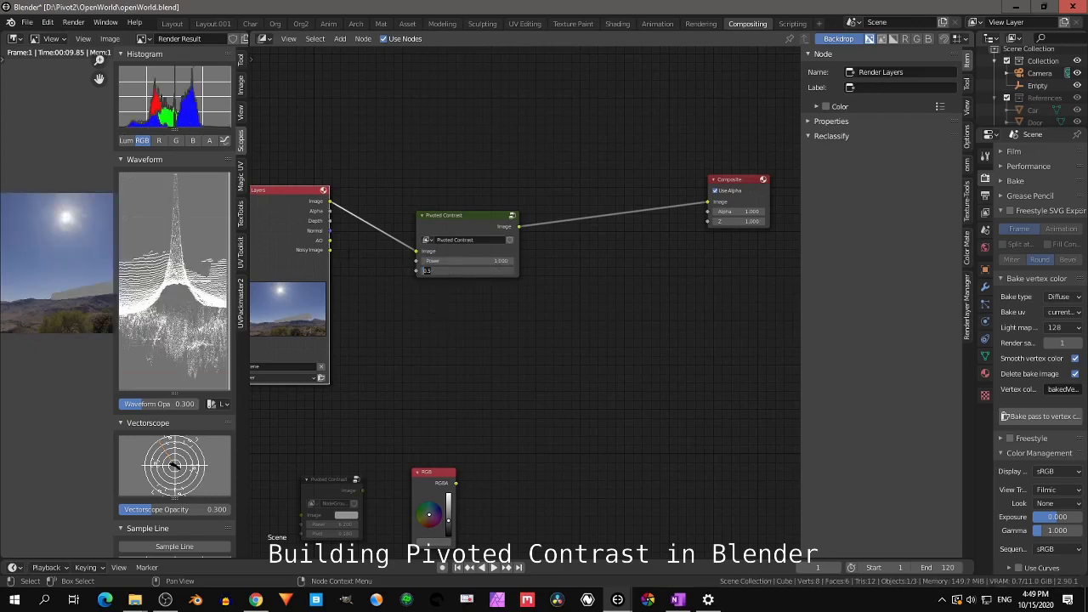
text(0.18)
key(Return)
drag(248, 162, 466, 170)
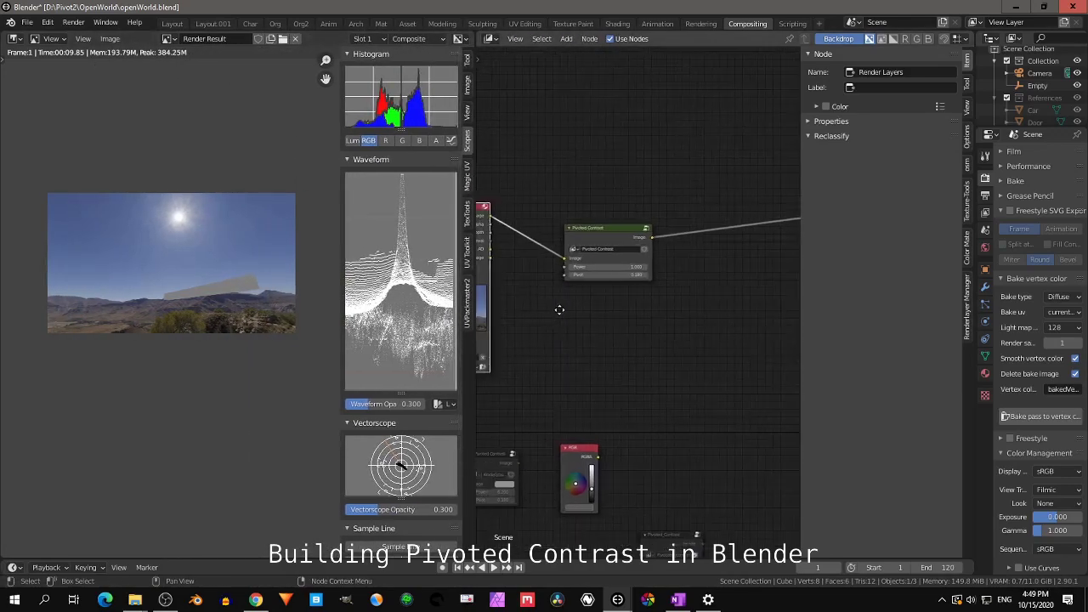
scroll(558, 310, up, 3)
click(570, 179)
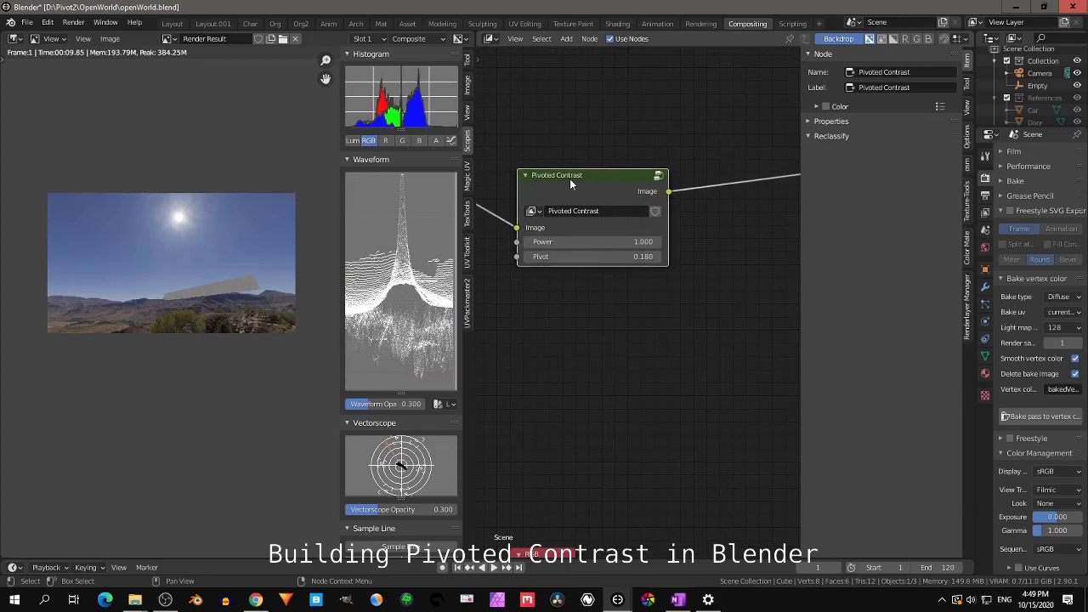
key(m)
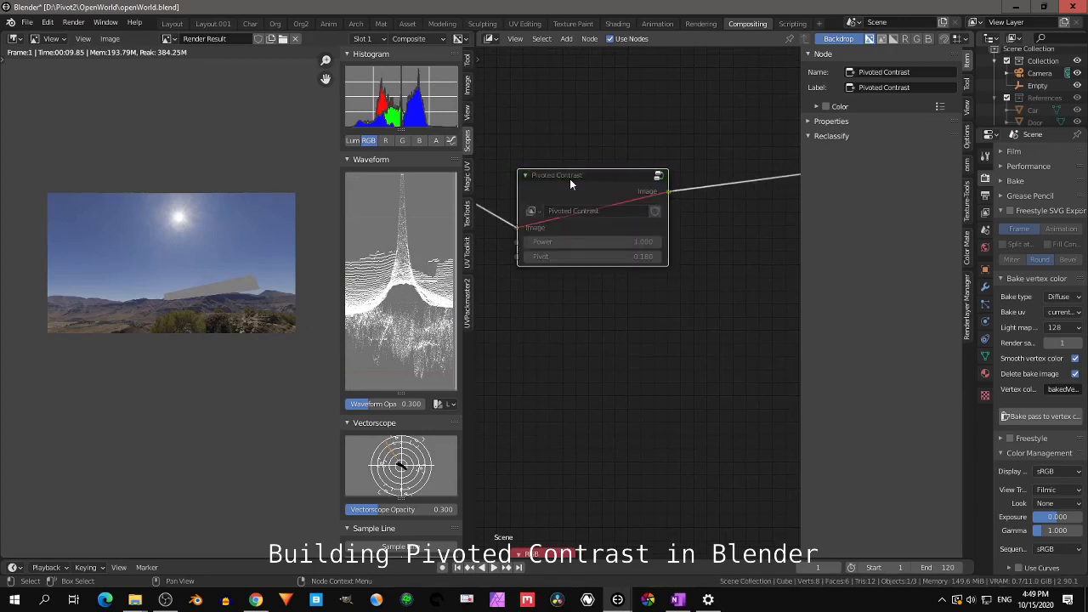
key(m)
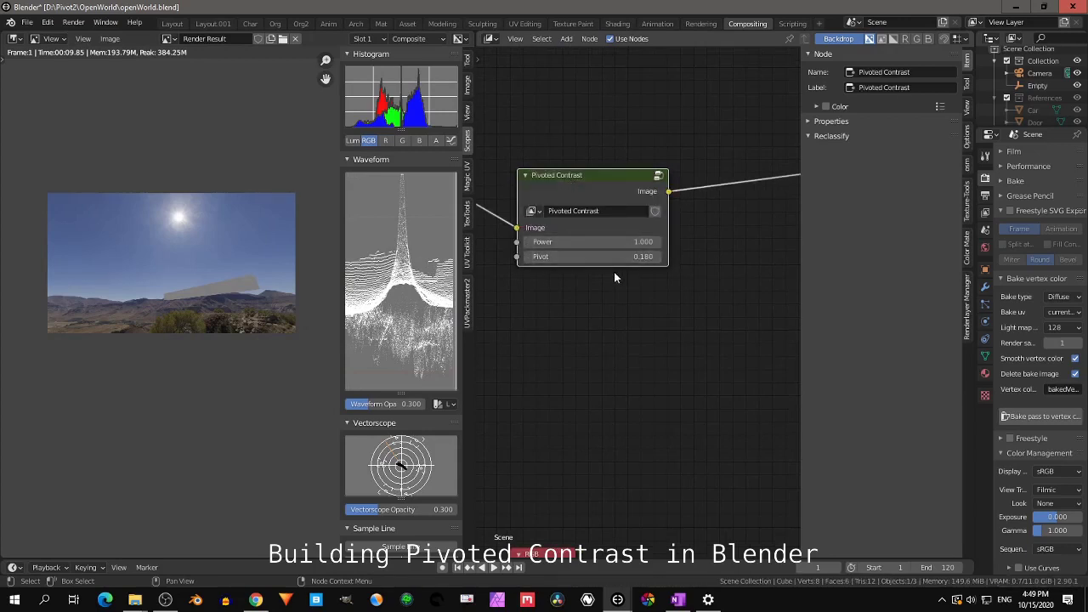
scroll(608, 294, up, 1)
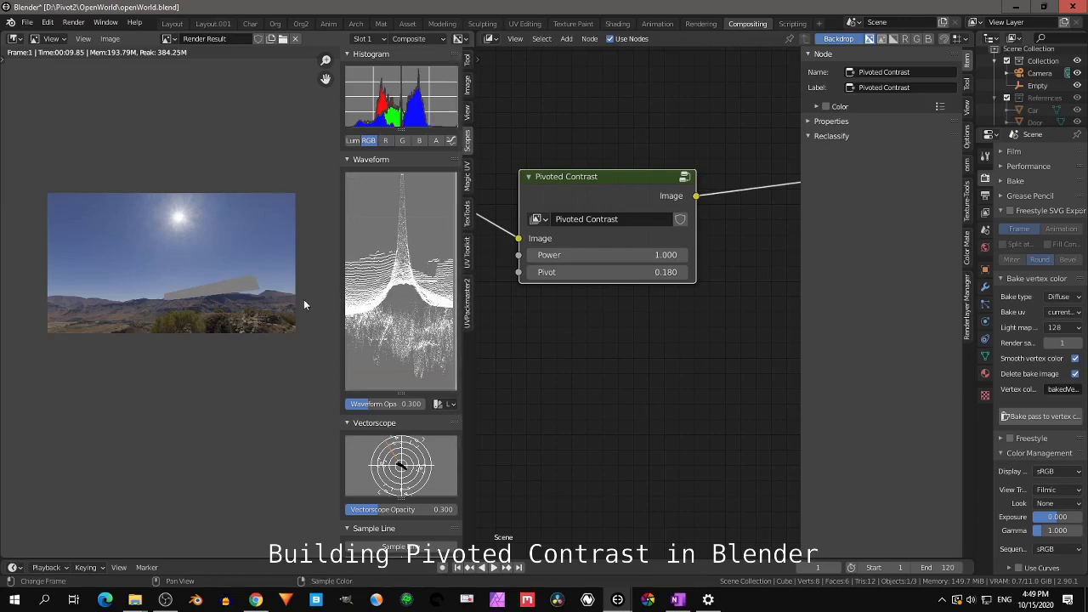
scroll(225, 295, up, 2)
Step: Raise the Power and sample pixel colours across the grey slab in the render
scroll(231, 296, up, 1)
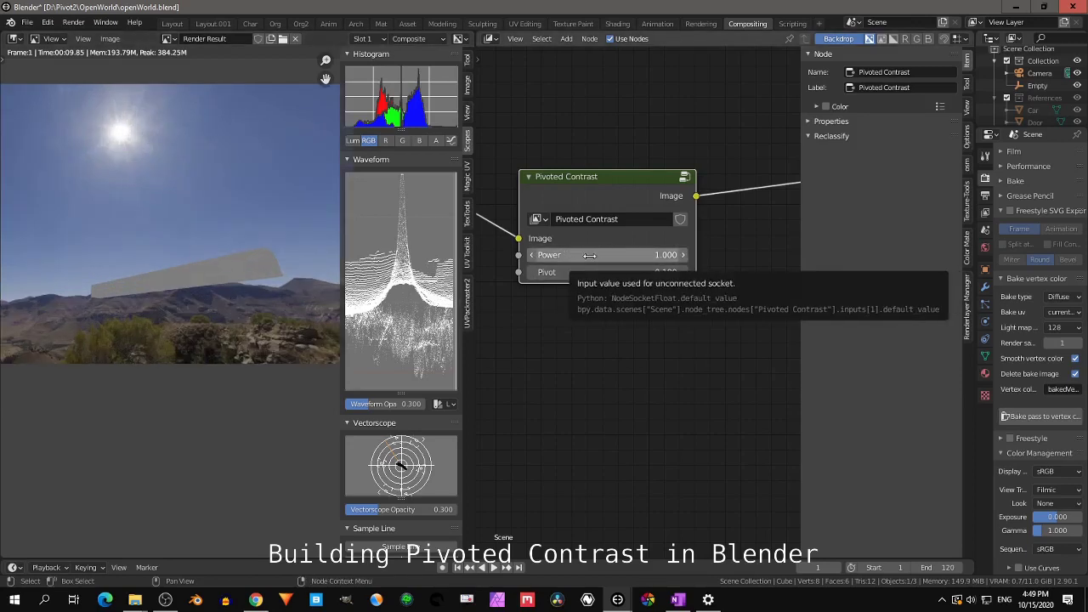
drag(589, 255, 757, 255)
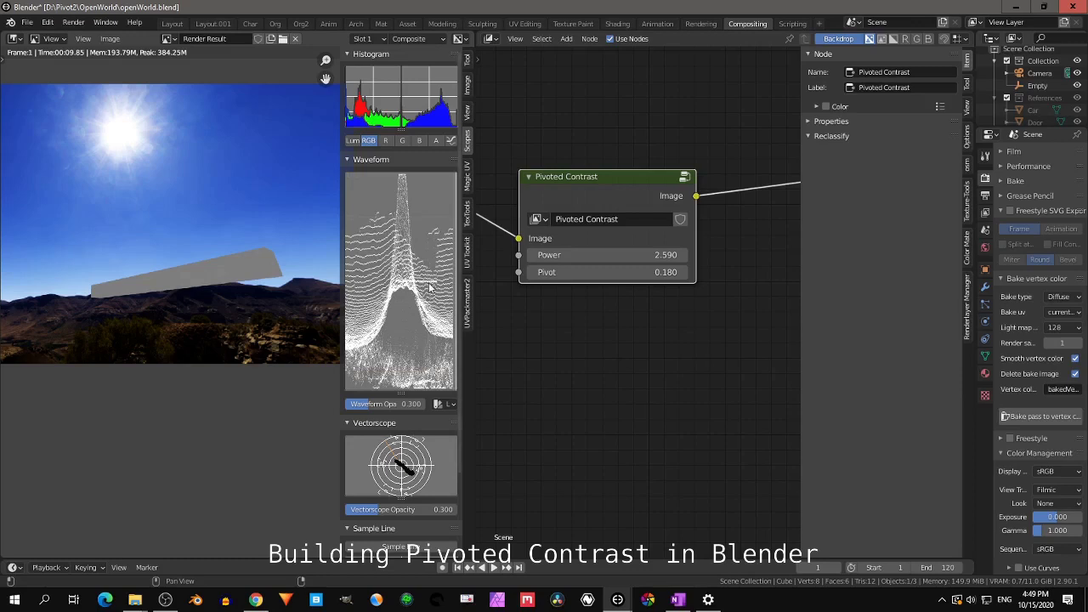
click(219, 266)
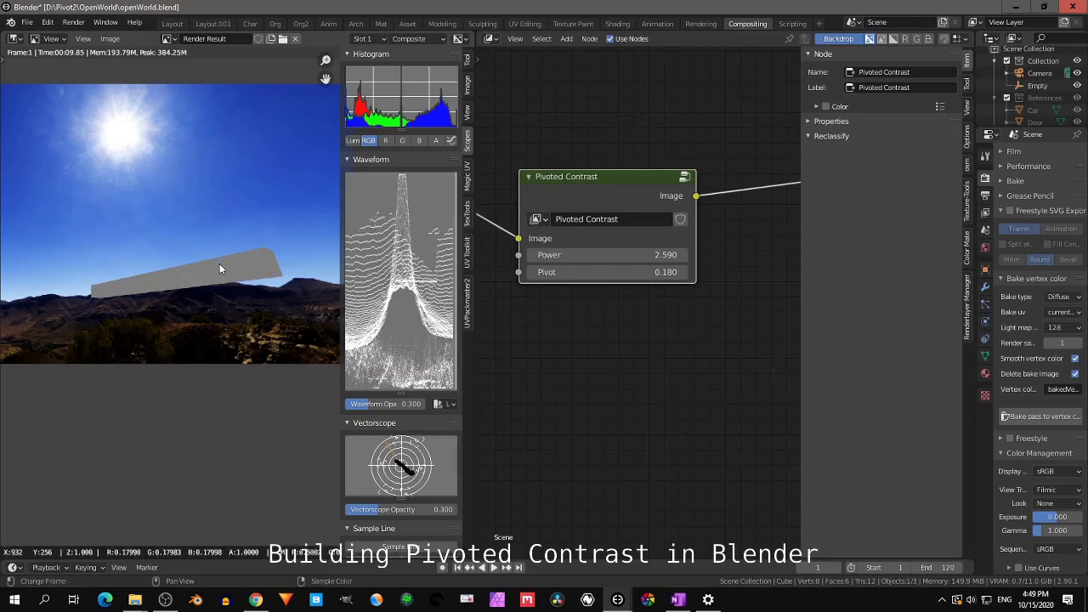
drag(219, 265, 214, 273)
Step: Settle Power at 1.430, then mute the node to compare with the unprocessed render
drag(224, 278, 223, 278)
drag(605, 255, 626, 255)
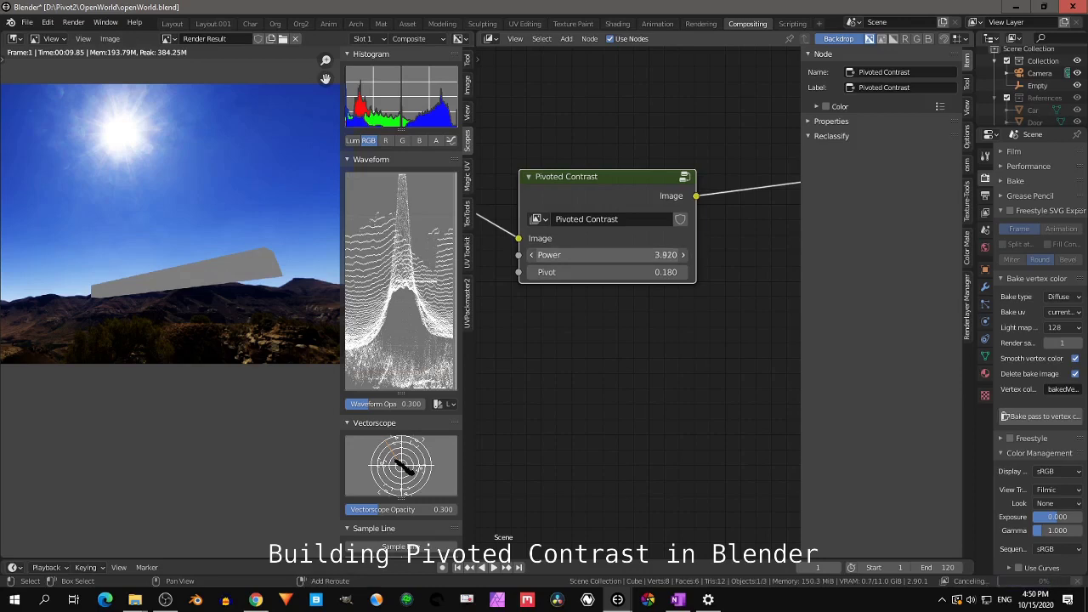
drag(626, 255, 617, 255)
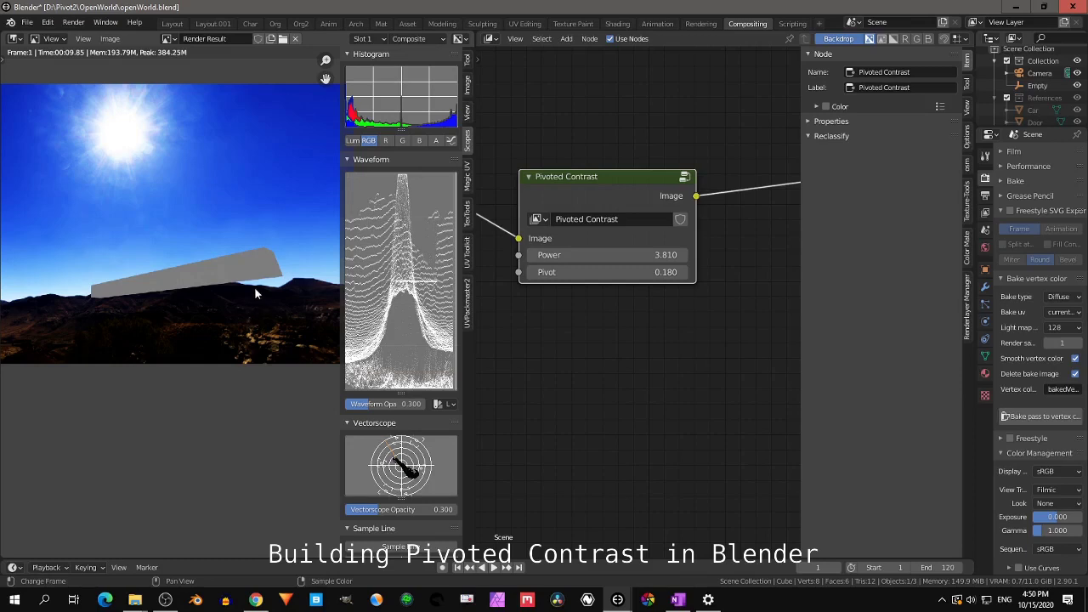
drag(612, 255, 509, 255)
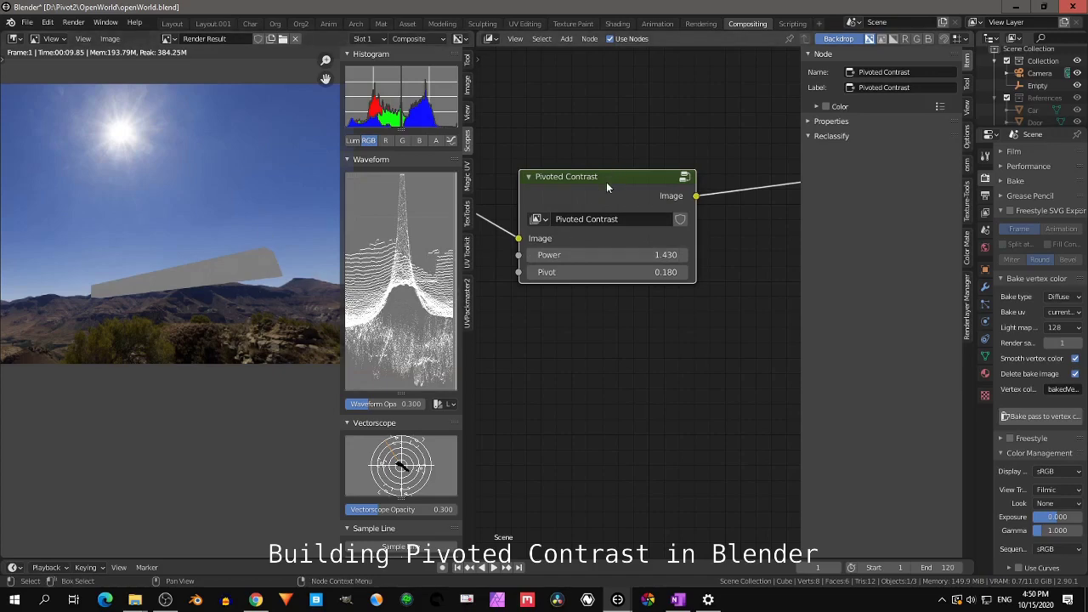
key(m)
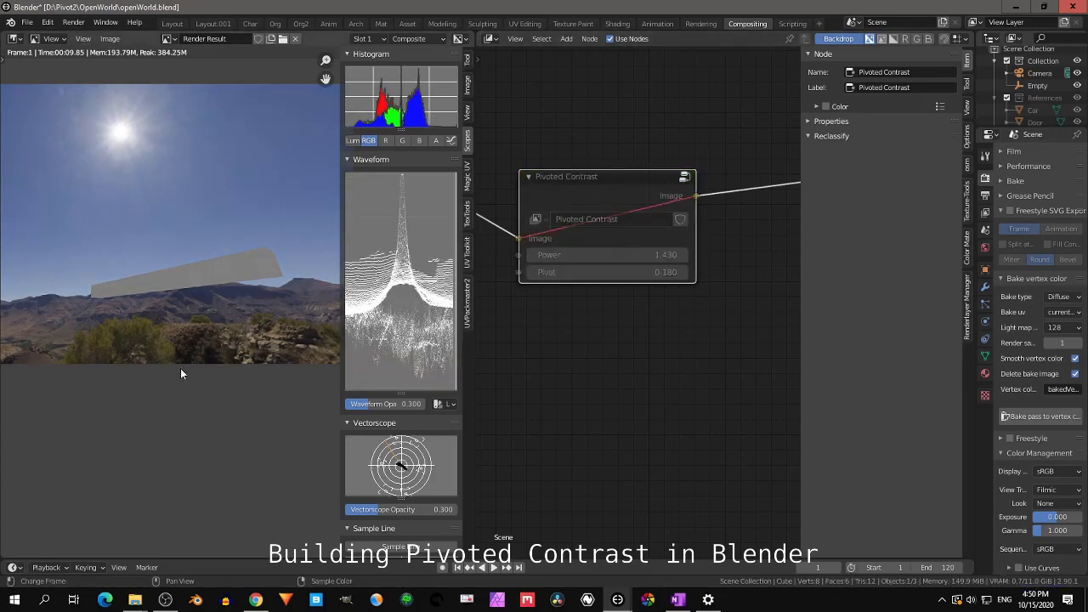
scroll(180, 358, up, 1)
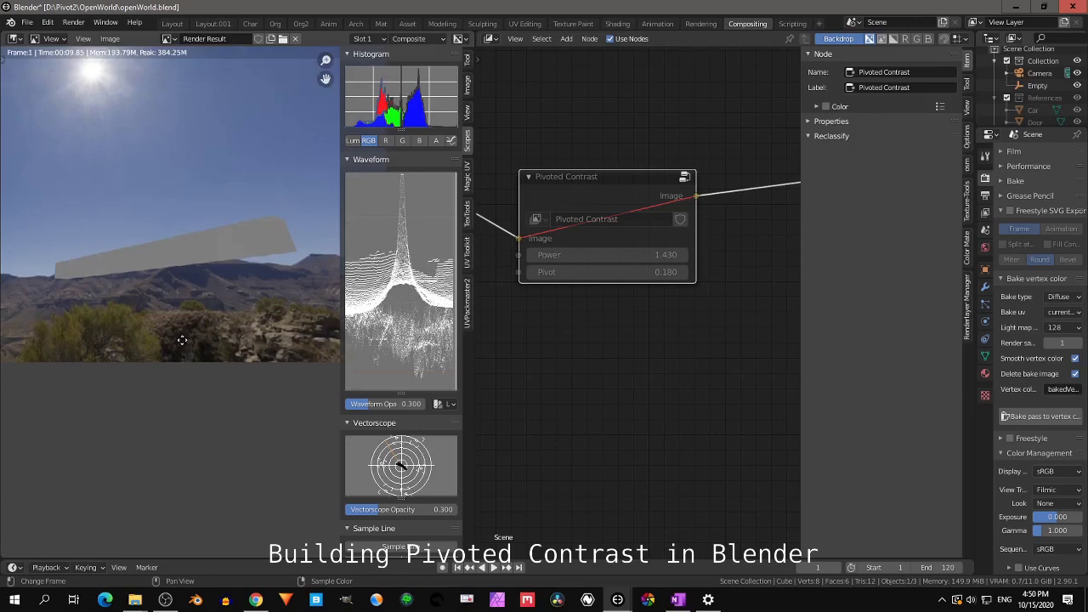
ctrl+middle_drag(139, 334, 233, 343)
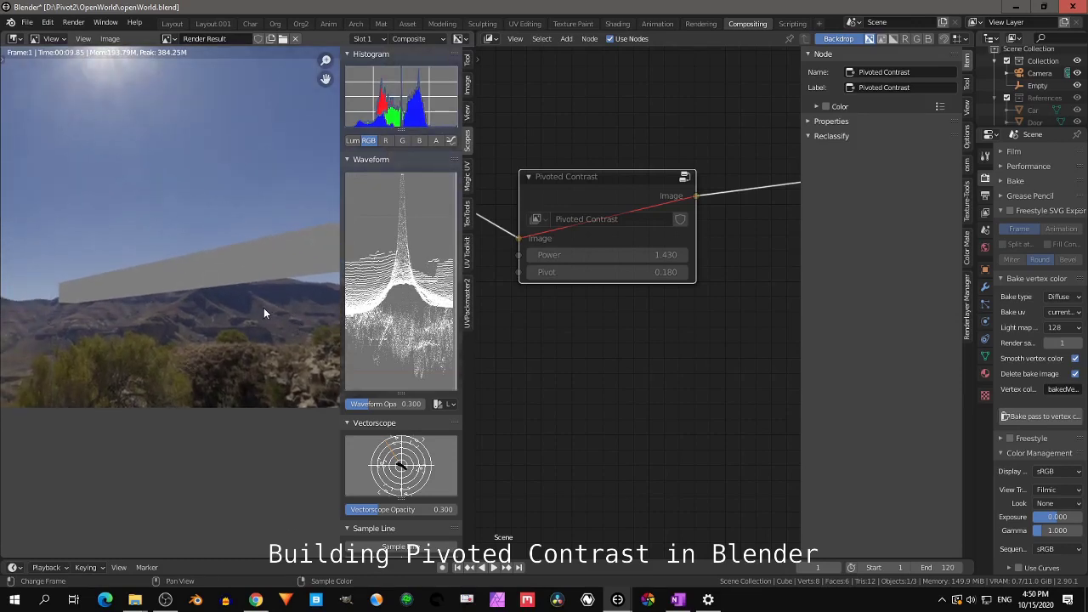
scroll(211, 319, down, 1)
scroll(209, 331, down, 1)
scroll(198, 331, up, 1)
scroll(246, 325, up, 2)
key(shift+a)
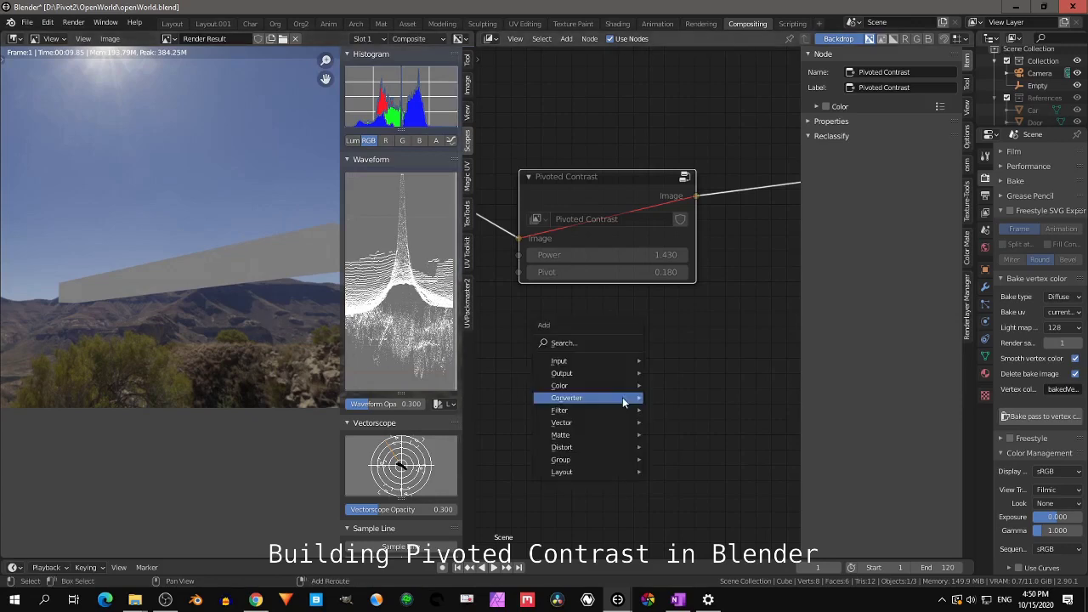
right_drag(263, 317, 251, 347)
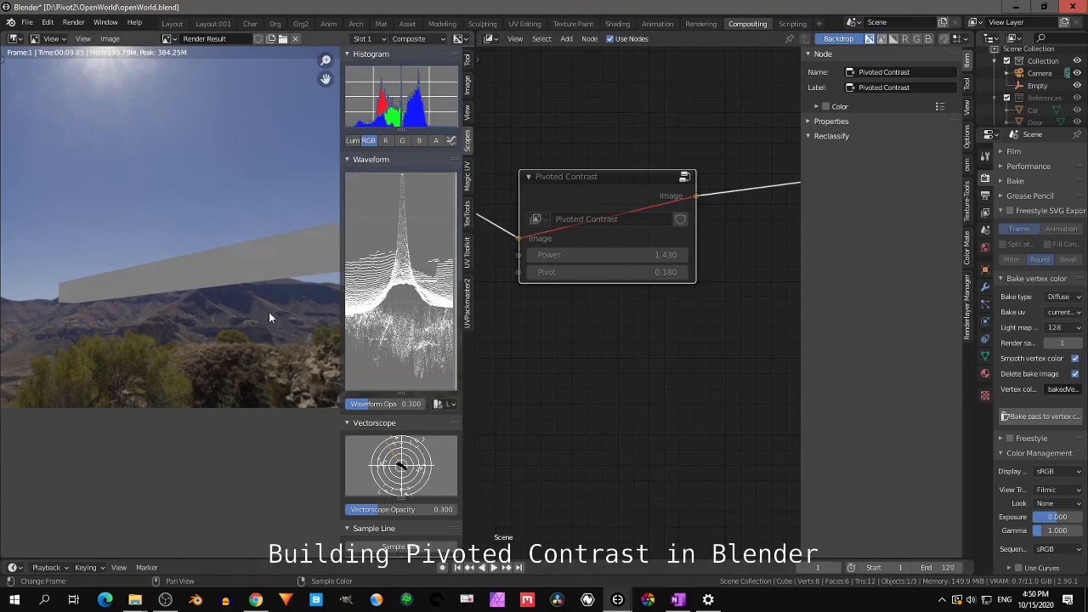
right_drag(263, 310, 261, 310)
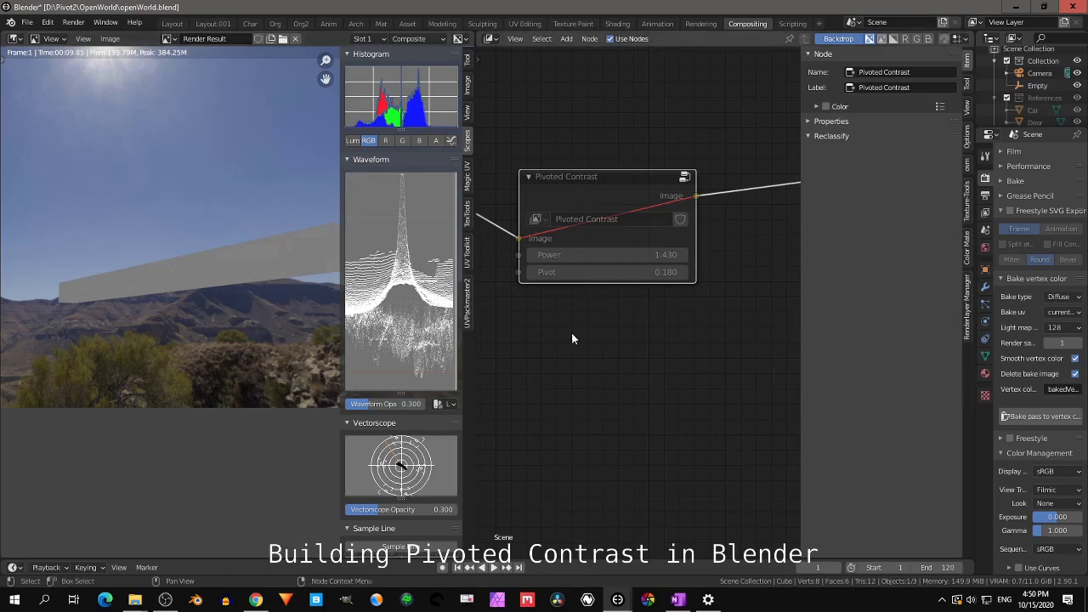
Step: Set the Pivot to 0.05, re-enable the node and raise Power from 1.430 to 2.430
click(595, 272)
text(0.05)
key(Return)
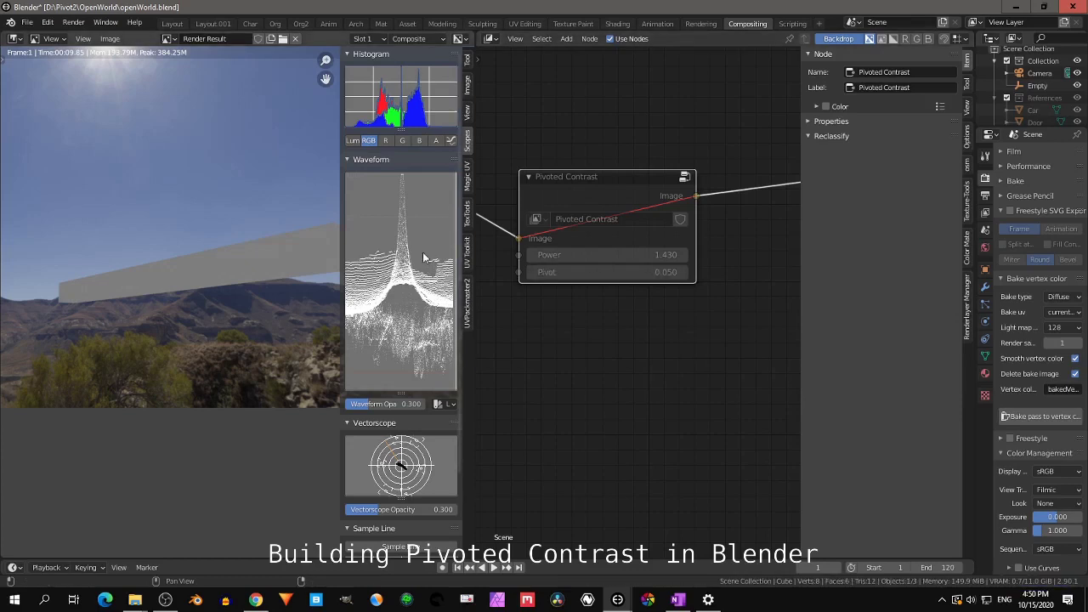
key(m)
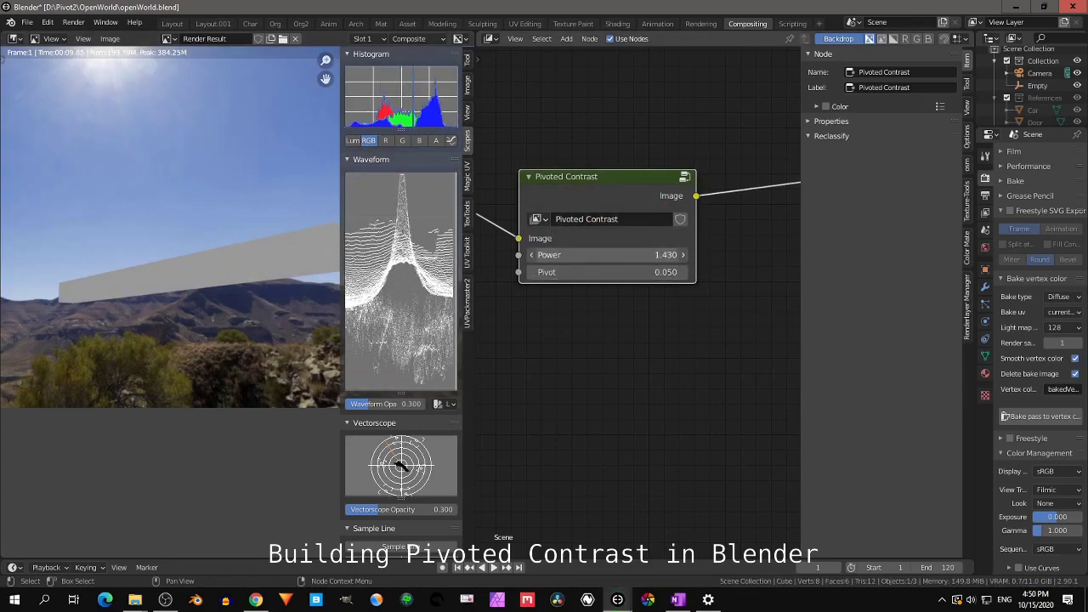
drag(608, 255, 1086, 255)
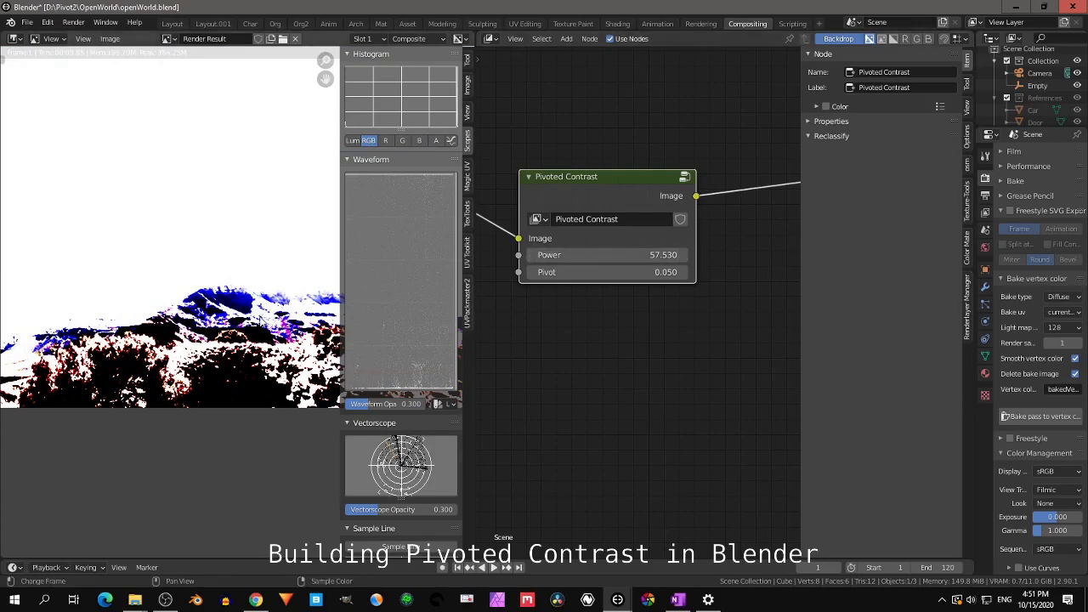
Step: Fine-tune the Pivot to 0.048, then settle it at 0.051
double_click(618, 272)
text(0.0)
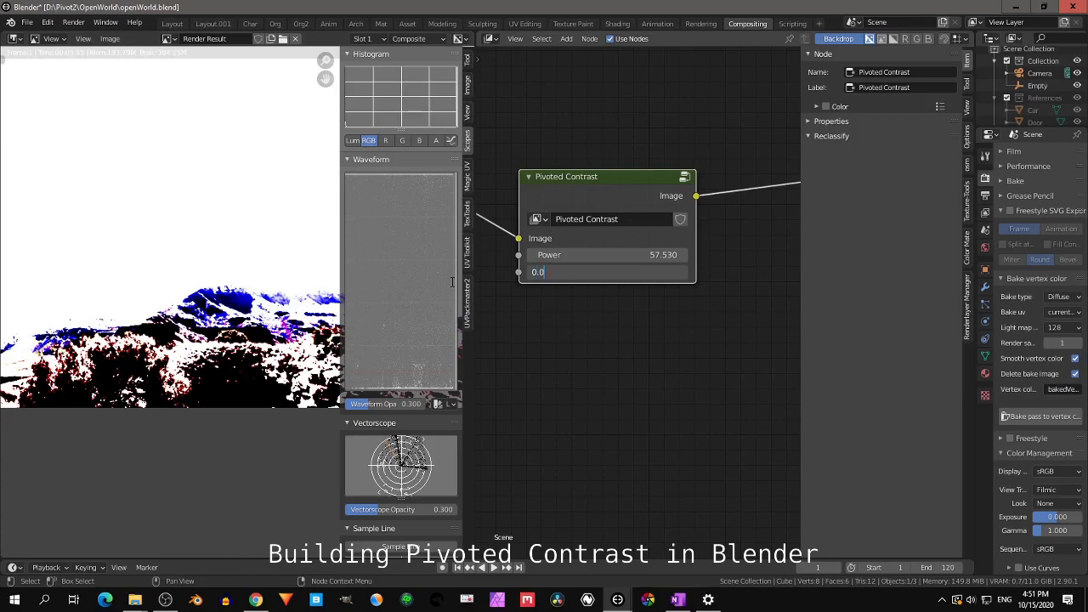
text(48)
key(Return)
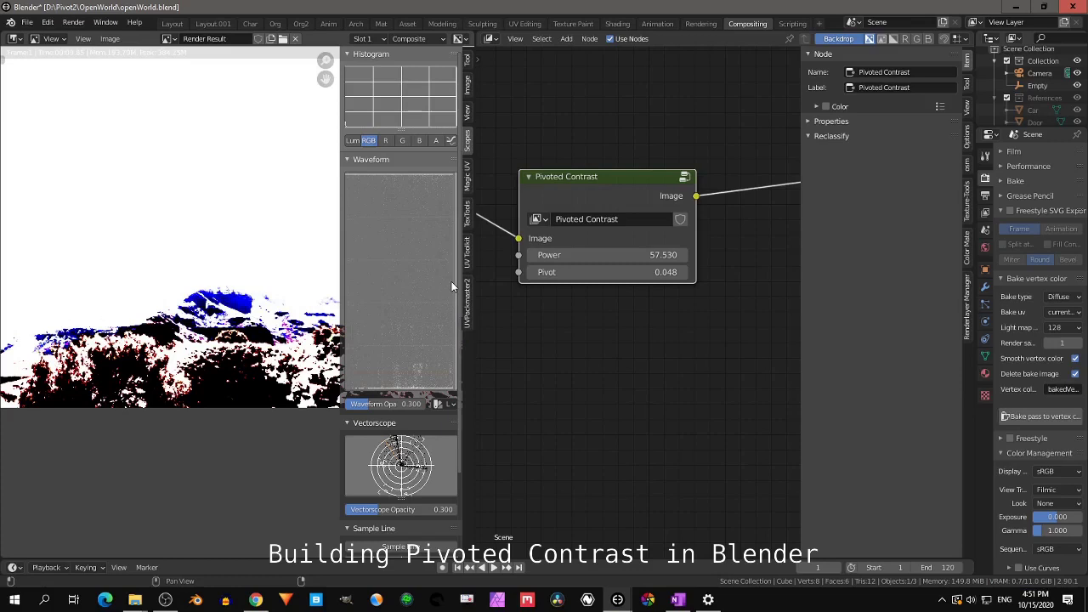
double_click(608, 272)
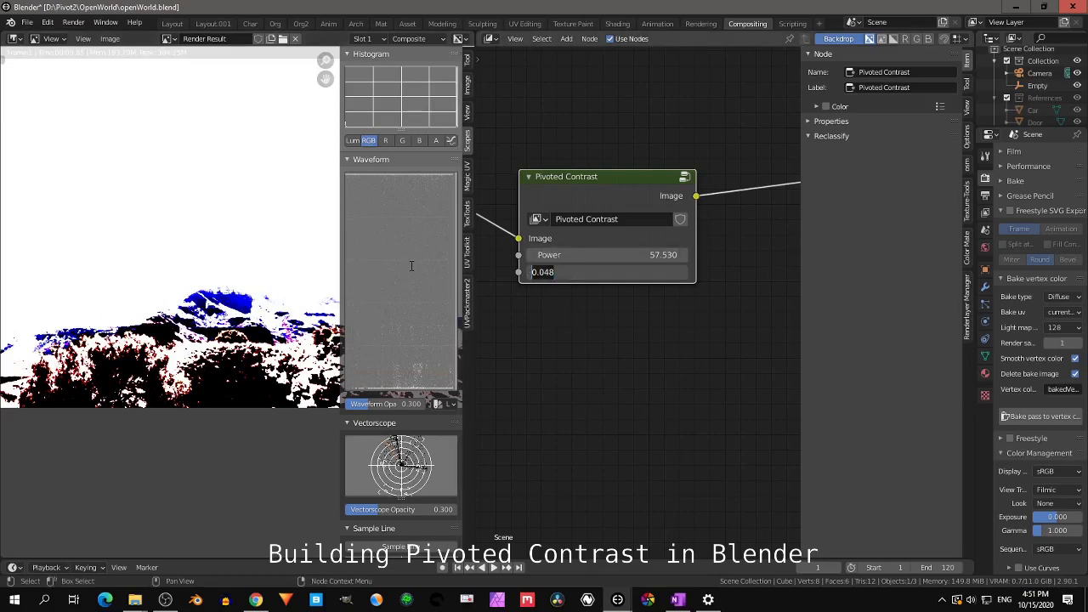
text(0.051)
key(Return)
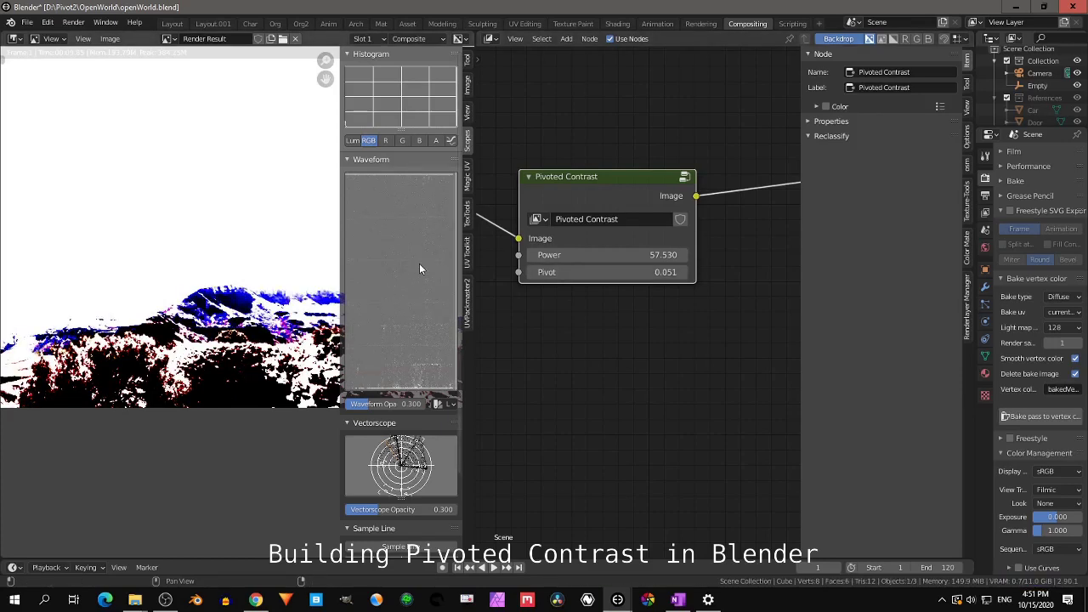
Step: Reset the Pivoted Contrast node's Power to 1
click(660, 255)
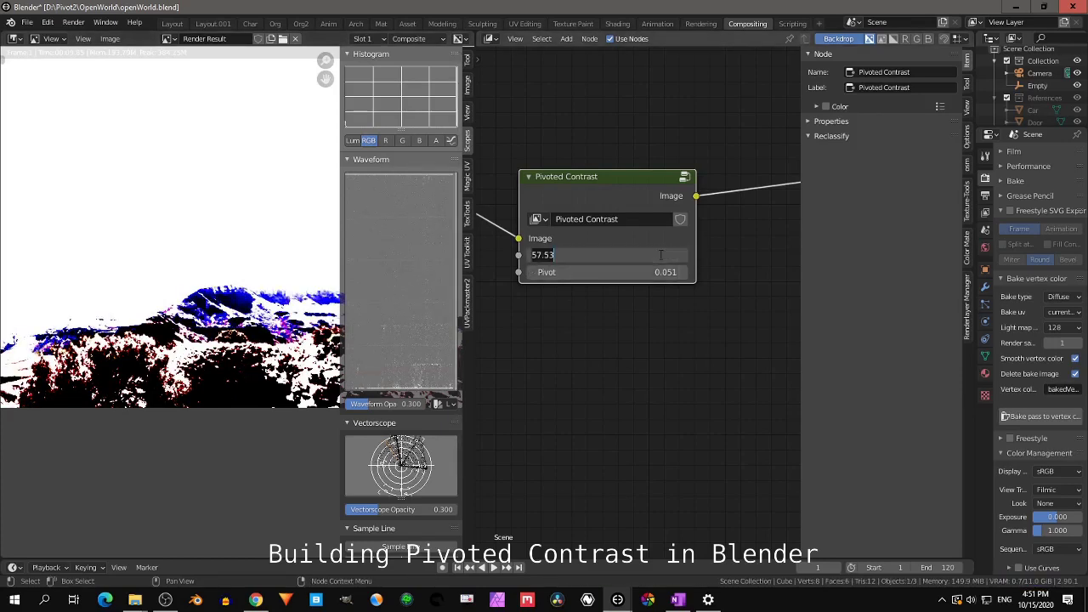
text(1)
key(Return)
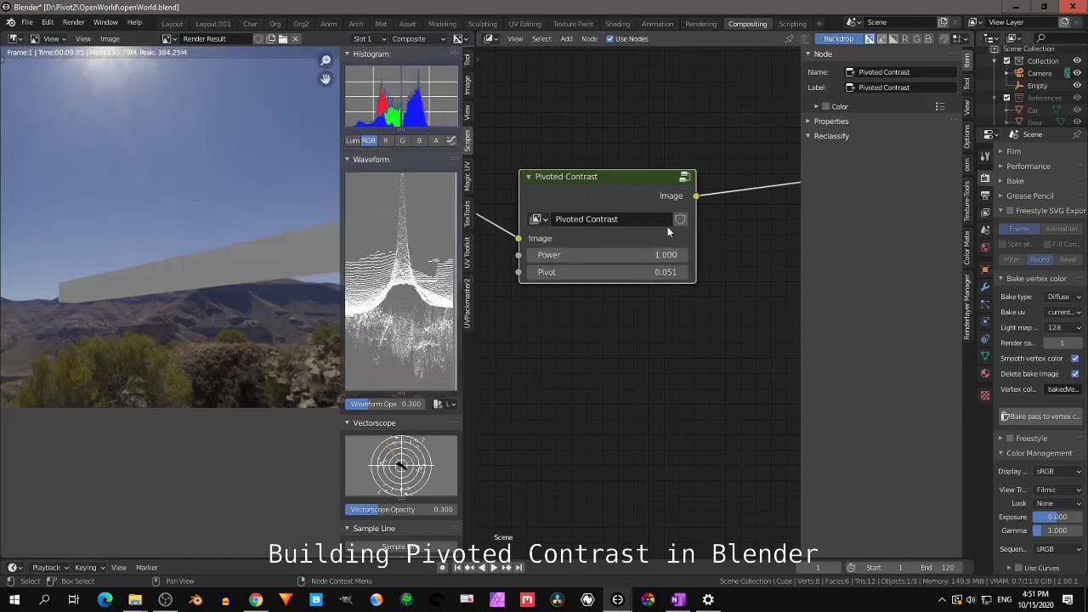
Step: Raise the Power for stronger contrast, then step it back down toward 2.4
mouse_move(661, 255)
mouse_down()
mouse_move(680, 255)
mouse_move(656, 255)
mouse_up()
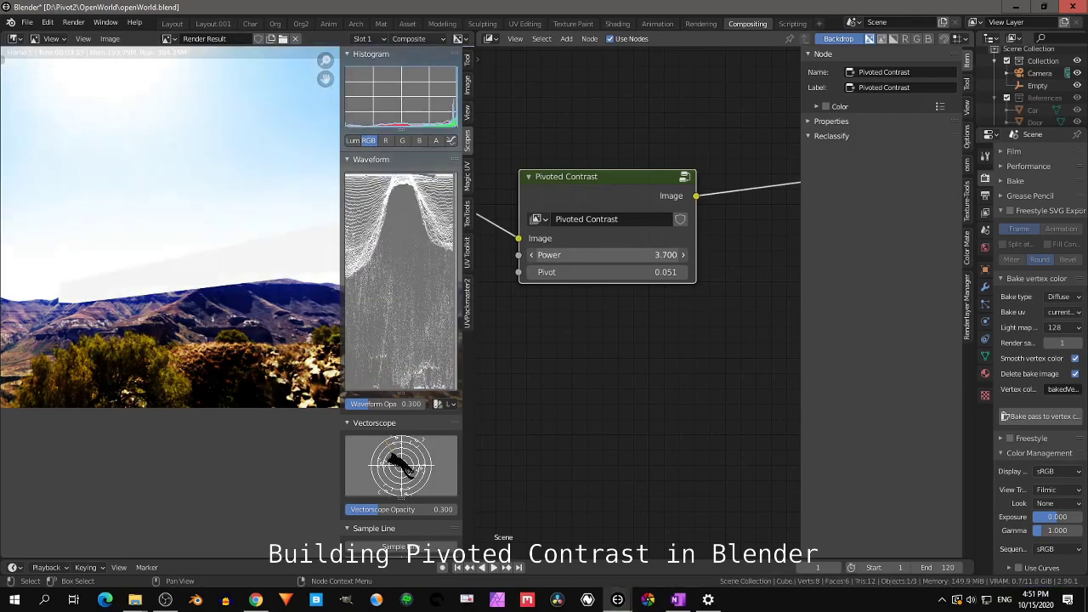
scroll(187, 278, down, 3)
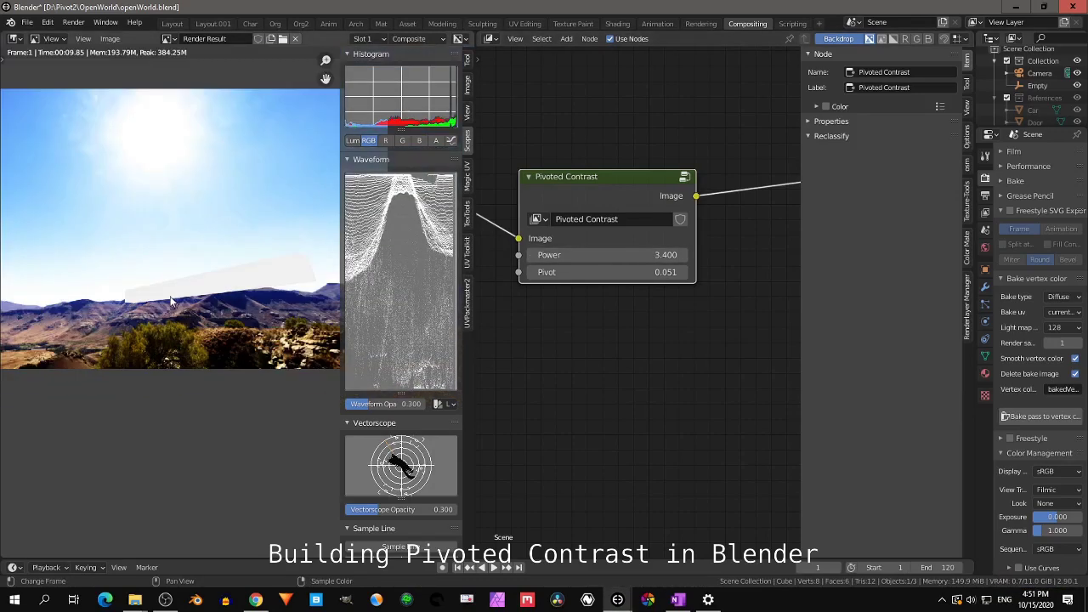
middle_drag(187, 277, 203, 268)
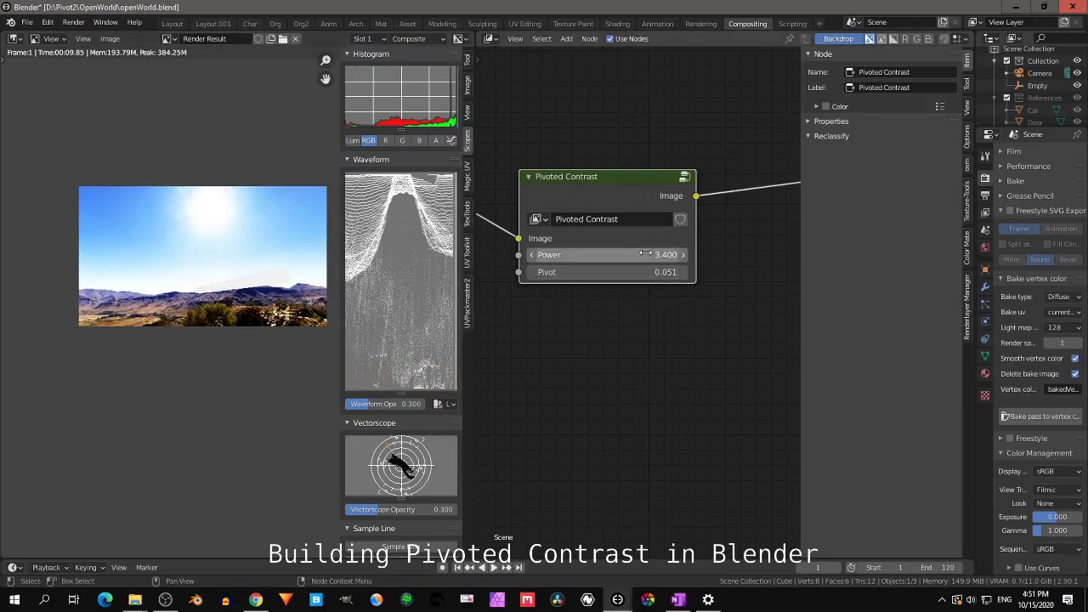
click(532, 255)
click(532, 255)
click(532, 255)
click(532, 255)
click(533, 255)
click(533, 255)
click(532, 255)
click(532, 255)
click(532, 255)
click(533, 255)
click(533, 255)
Step: Set the Pivoted Contrast Power to 1.3, then settle on 1.5
scroll(242, 309, up, 3)
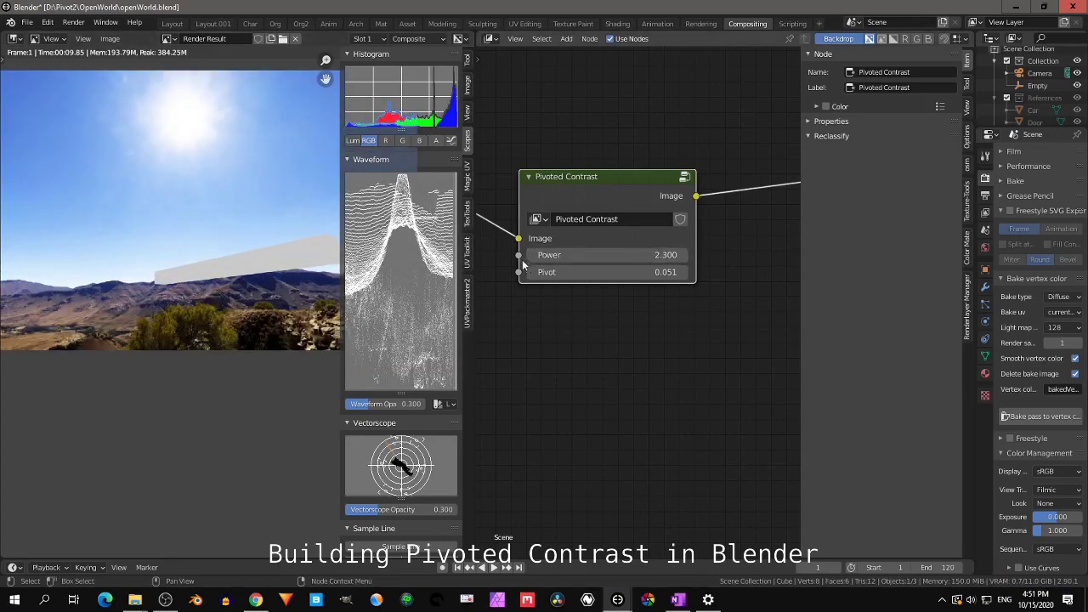
double_click(562, 255)
text(2.0)
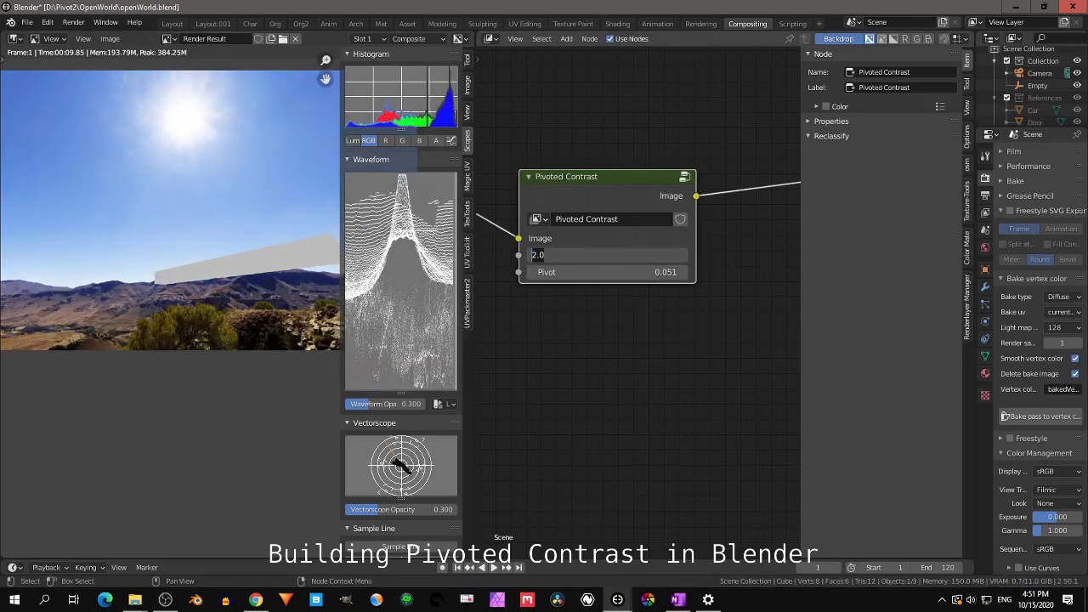
text(1.3)
key(Return)
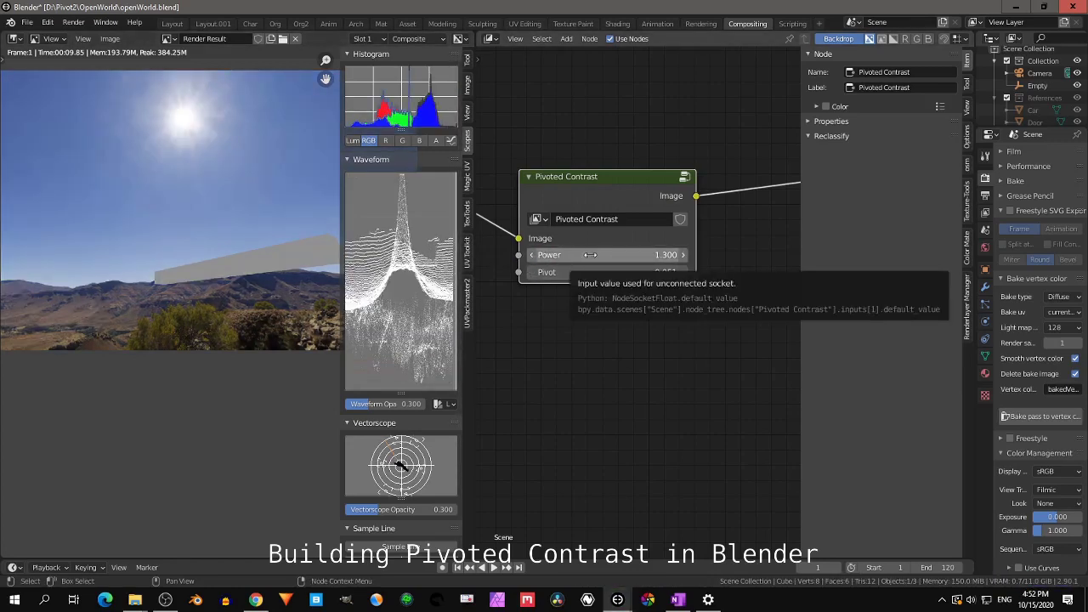
click(591, 256)
text(1.5)
key(Return)
scroll(277, 252, down, 2)
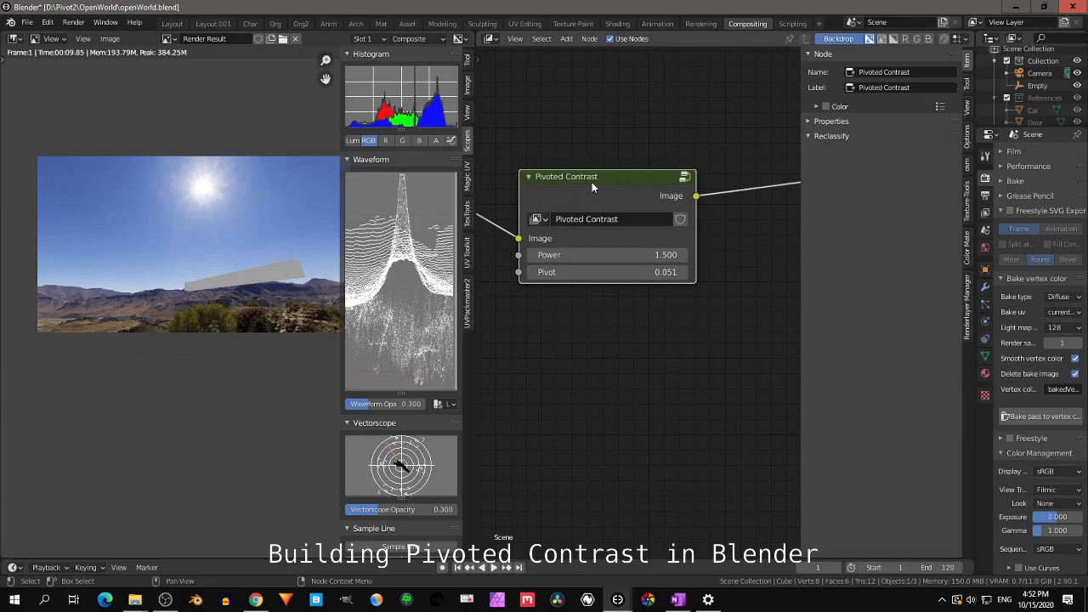
Step: Toggle the Pivoted Contrast node's mute to compare the render before and after
key(m)
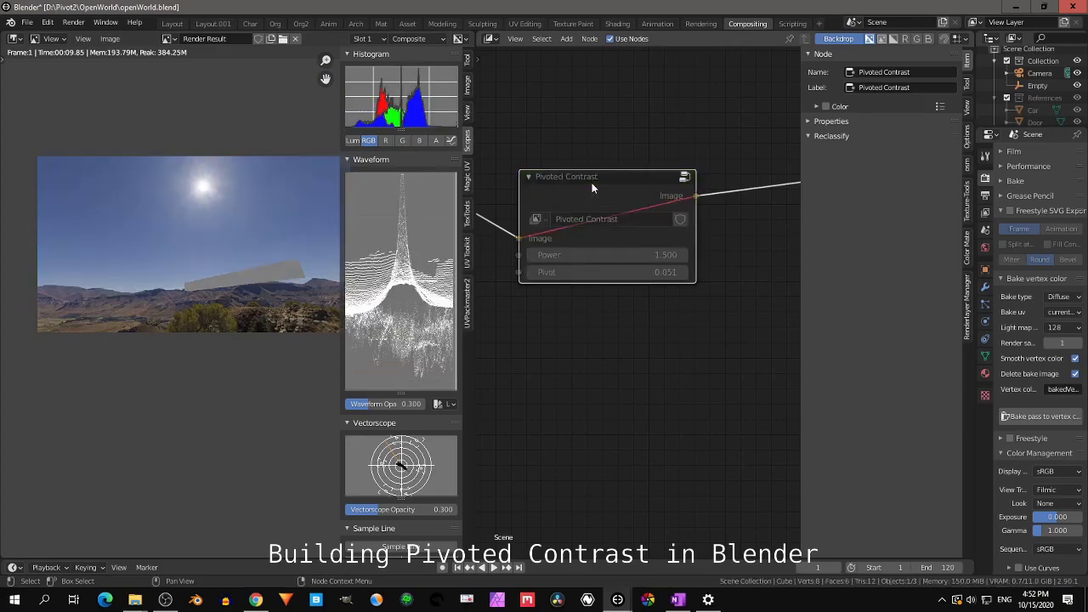
key(m)
key(m)
key(m)
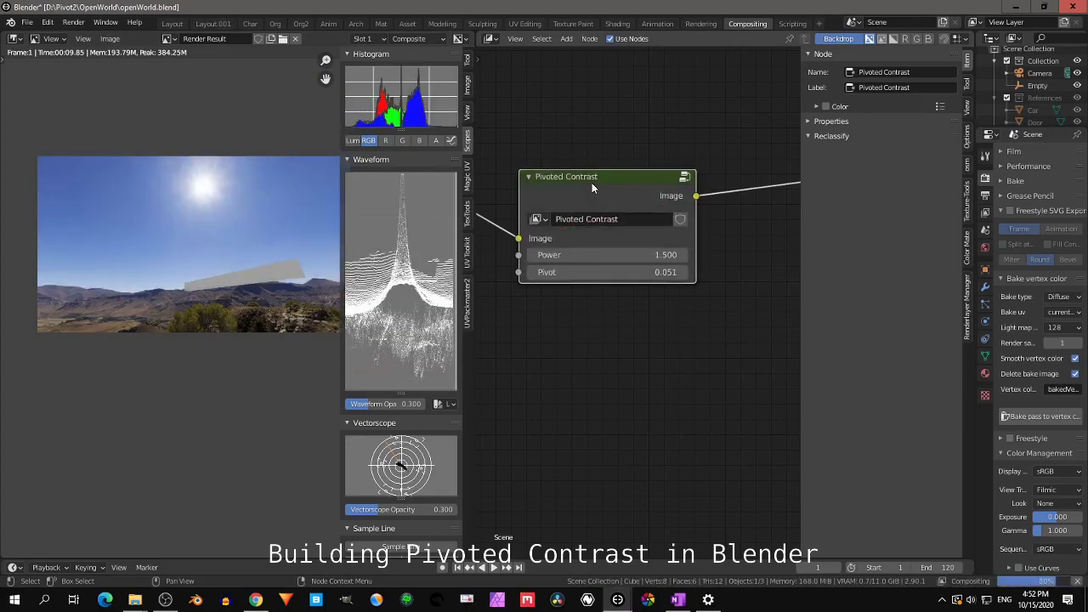
scroll(244, 310, up, 1)
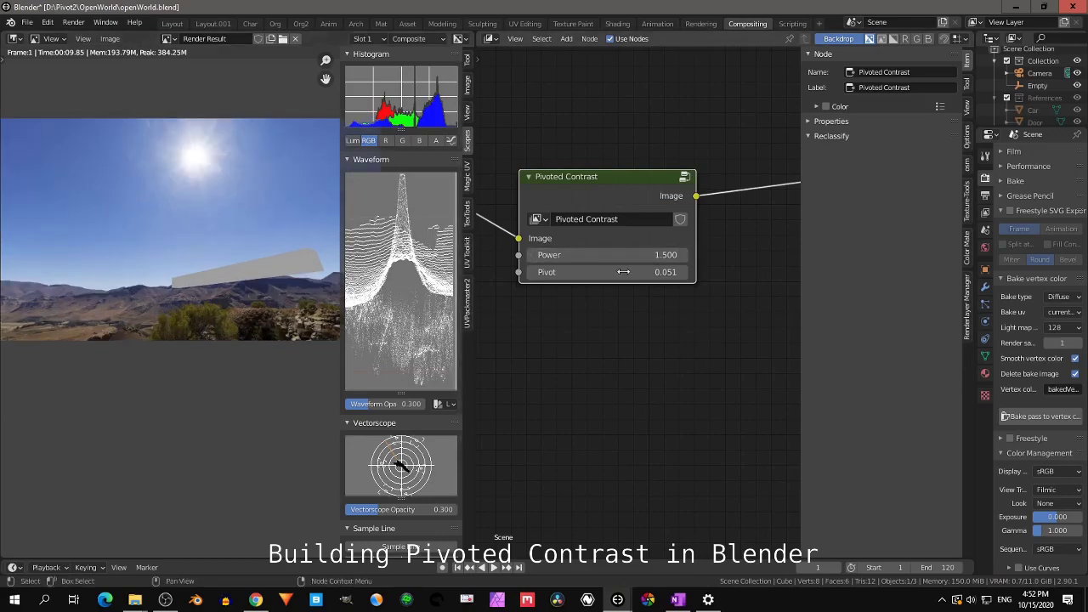
key(m)
key(m)
key(m)
key(m)
Step: Sample pixel colours on the grey plane and widen the render preview area
right_click(273, 295)
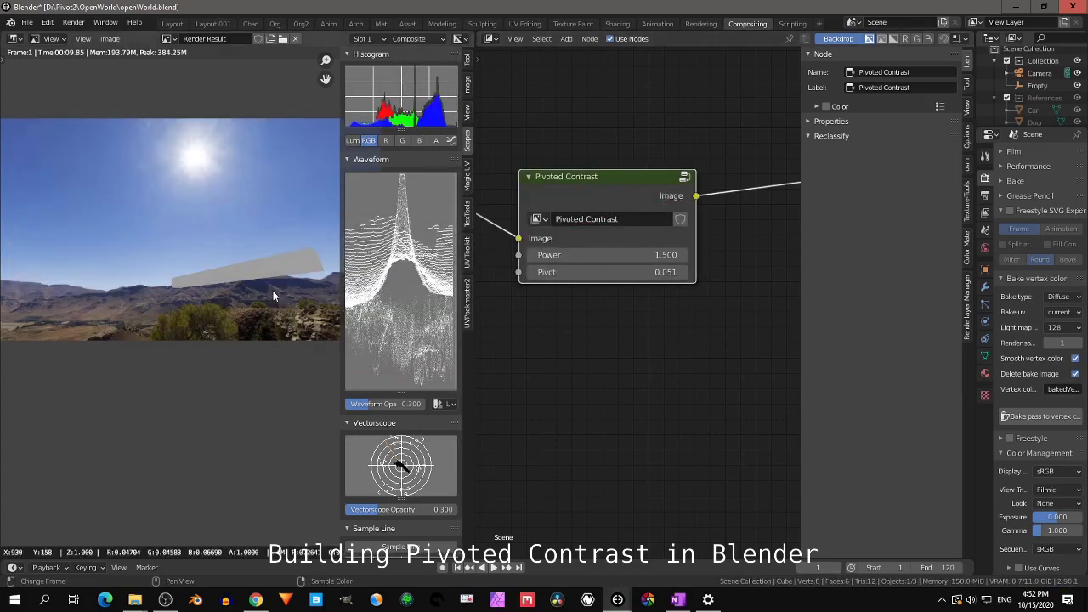
right_drag(273, 294, 272, 292)
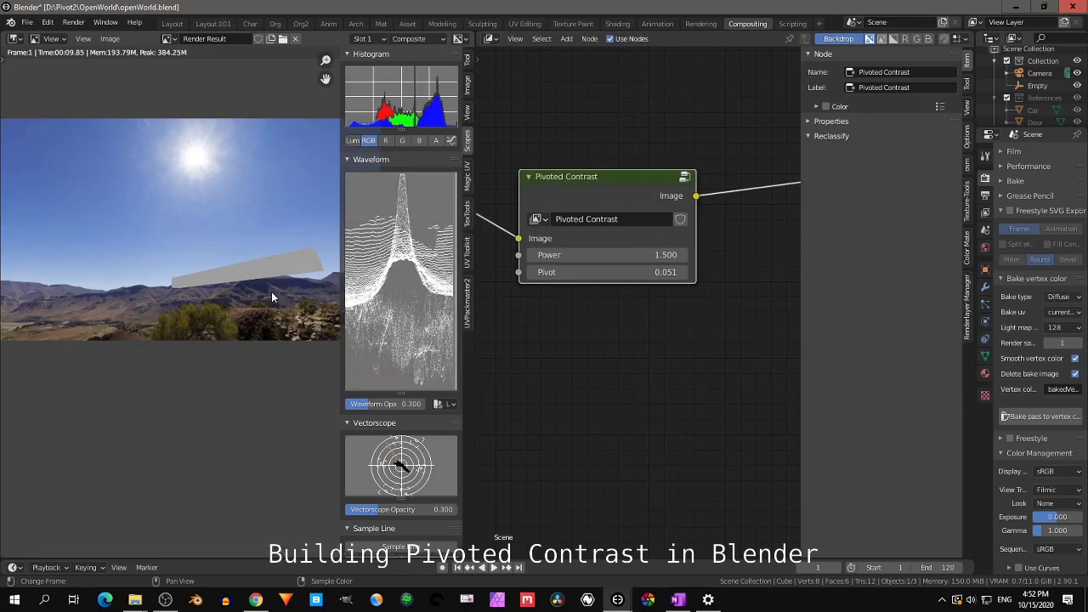
drag(476, 348, 596, 375)
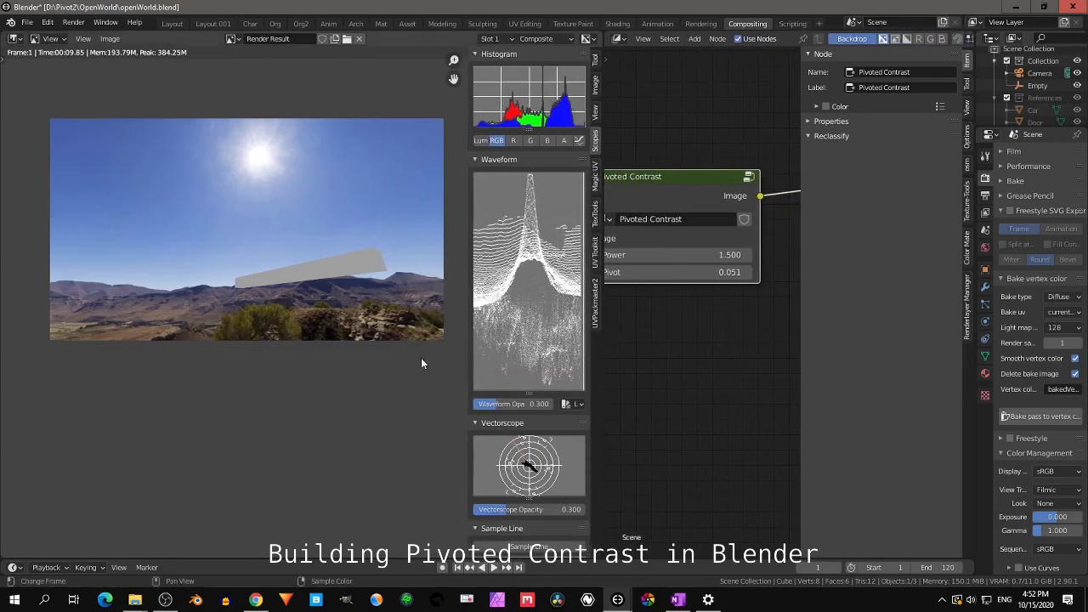
scroll(398, 353, up, 5)
middle_drag(315, 384, 290, 282)
drag(322, 290, 322, 290)
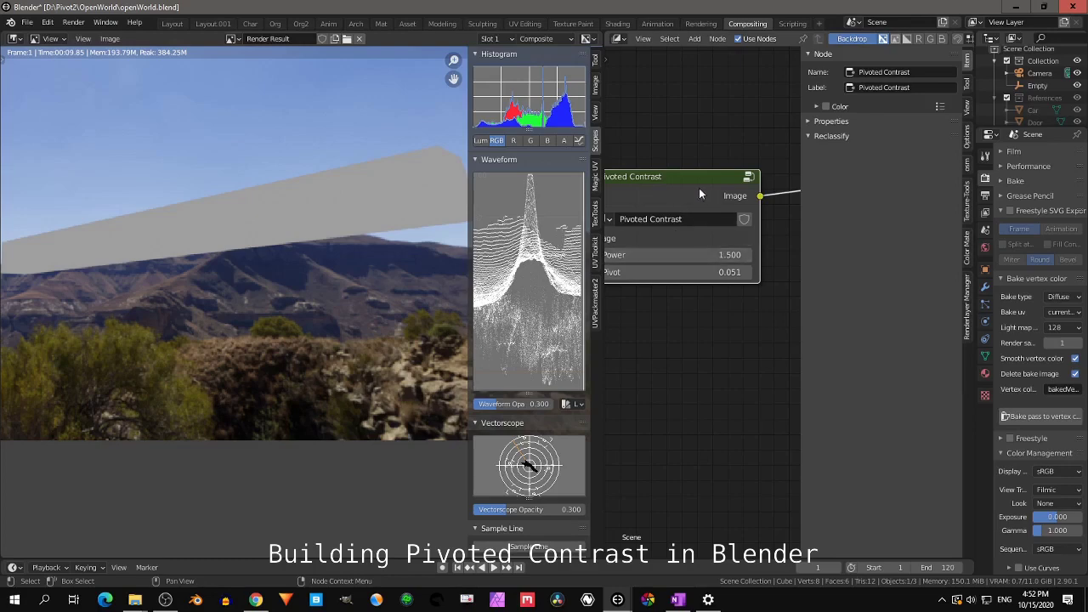
key(m)
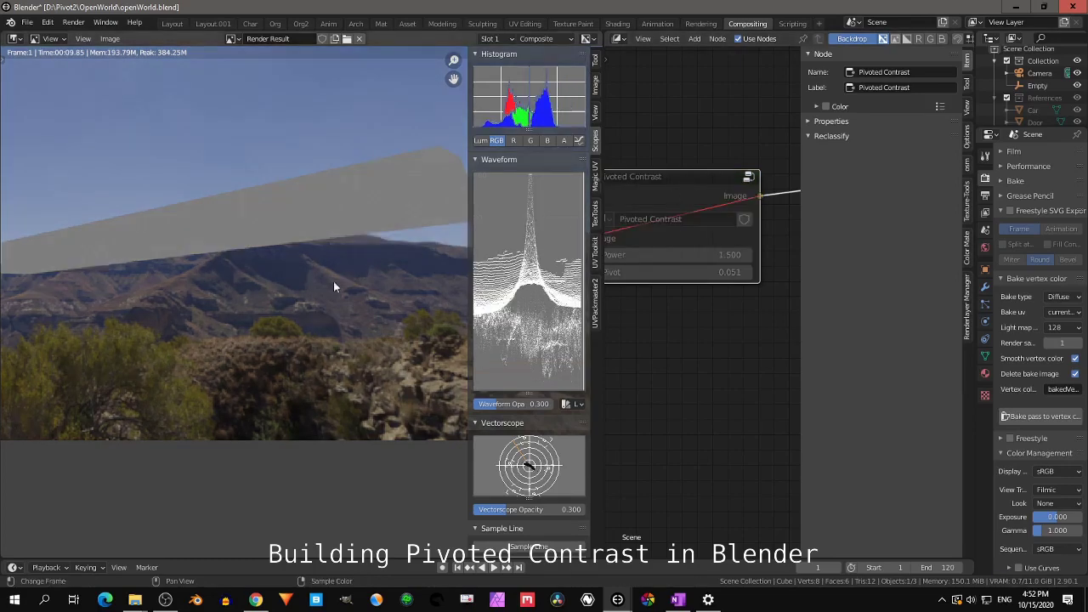
right_click(319, 293)
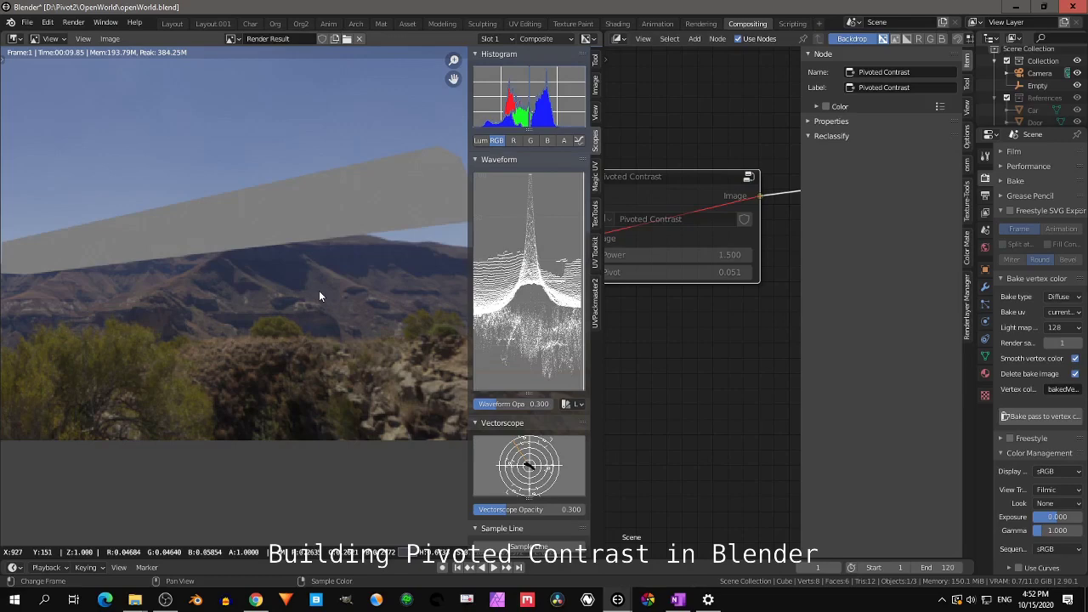
key(m)
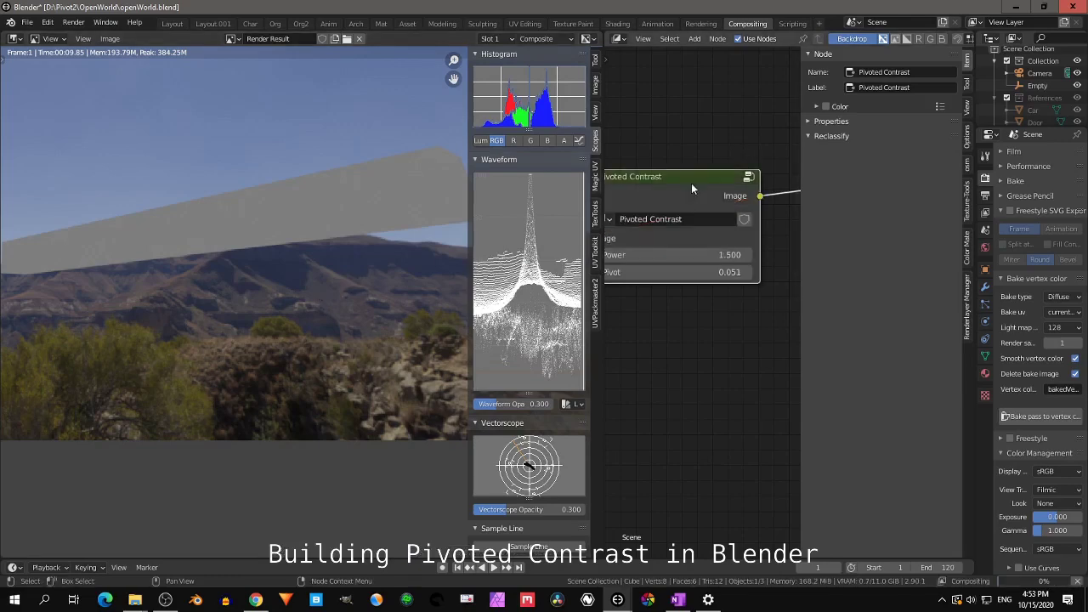
Step: Sample the brightest sun pixels on the render to read their brightness
scroll(418, 252, down, 4)
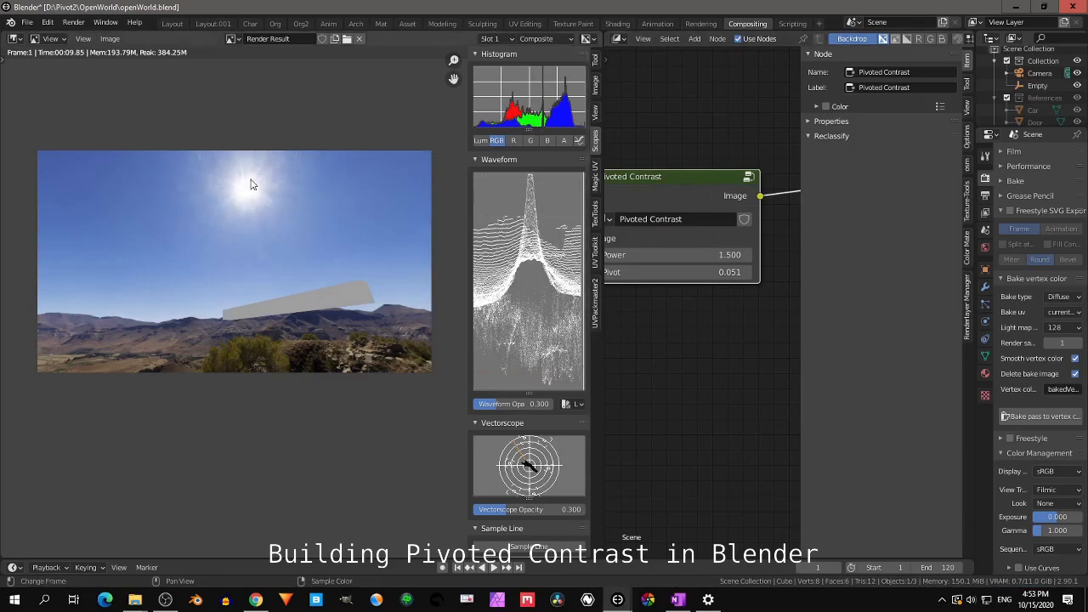
right_drag(244, 194, 247, 196)
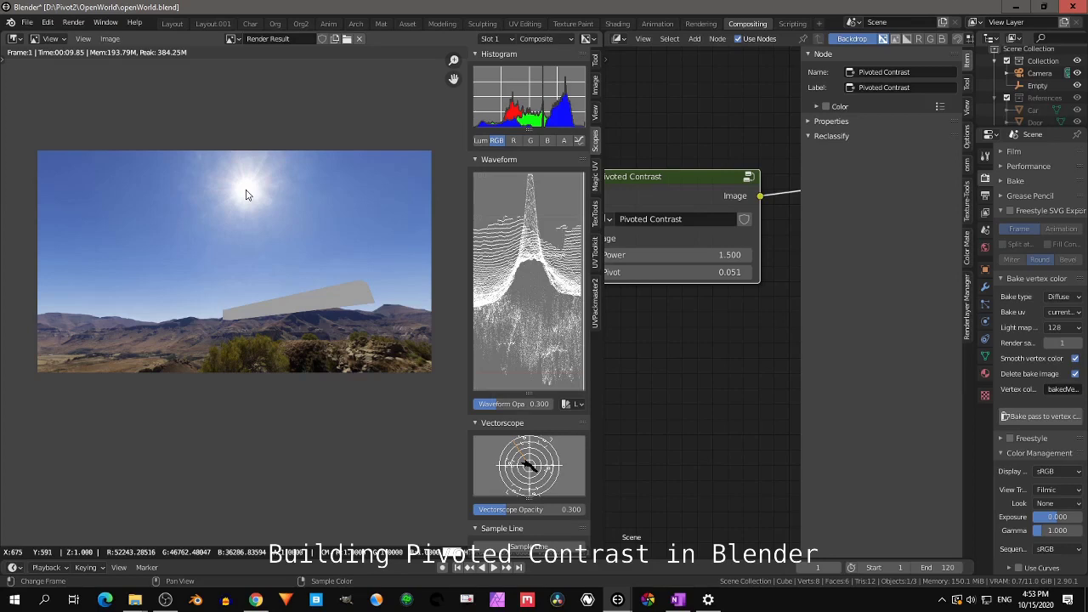
right_drag(246, 195, 245, 195)
Step: Set the Pivoted Contrast Pivot to 55000 and lower Power to 1.41
click(687, 271)
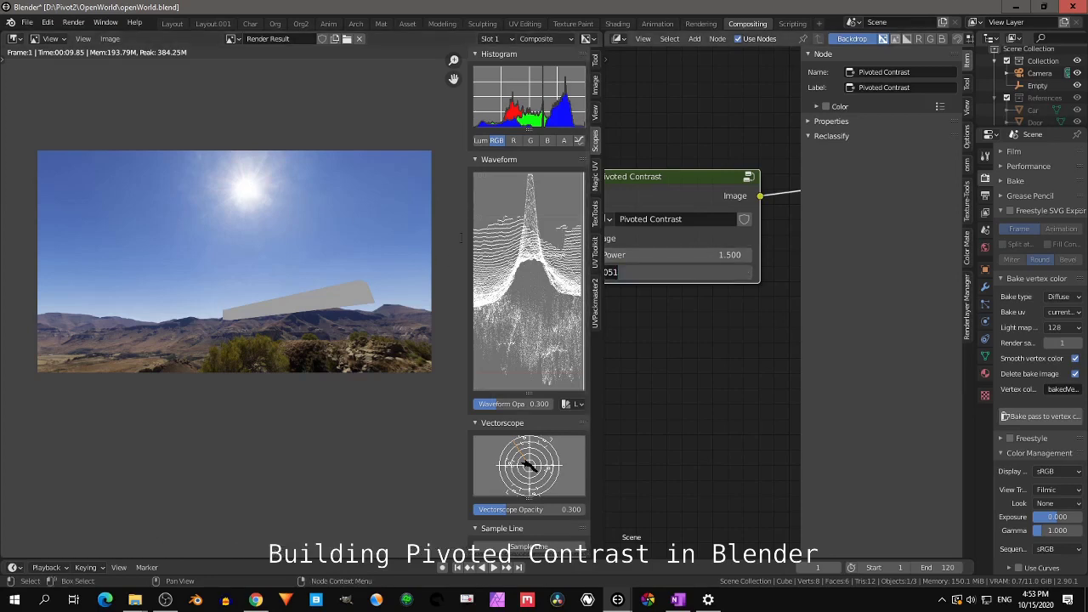
key(BackSpace)
text(55000)
key(Return)
drag(681, 255, 634, 255)
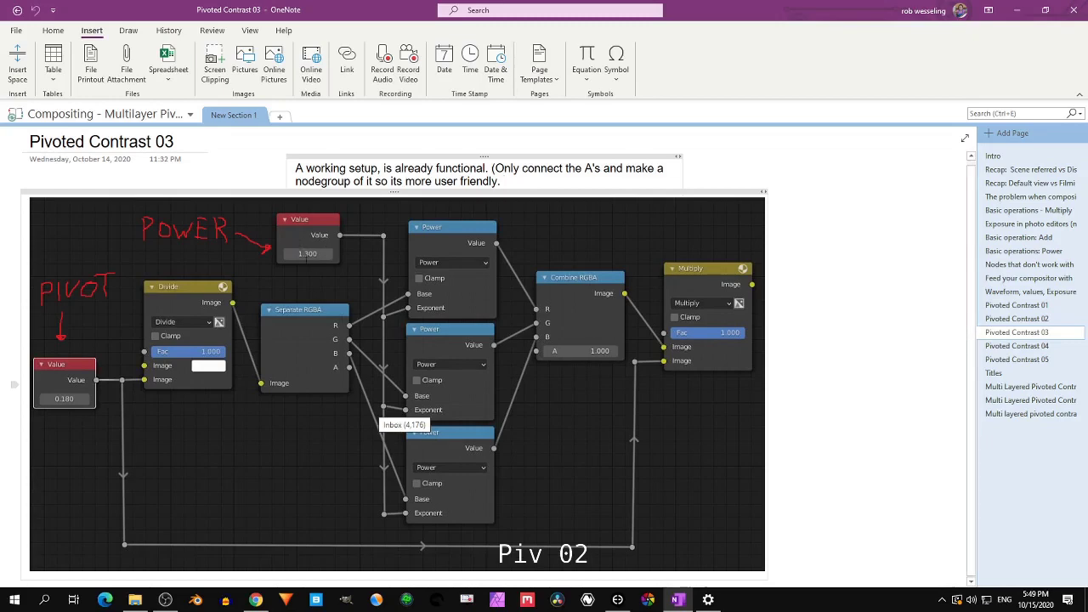
Step: Advance from the Pivoted Contrast 03 page through 04 to Pivoted Contrast 05
key(ctrl+Page_Down)
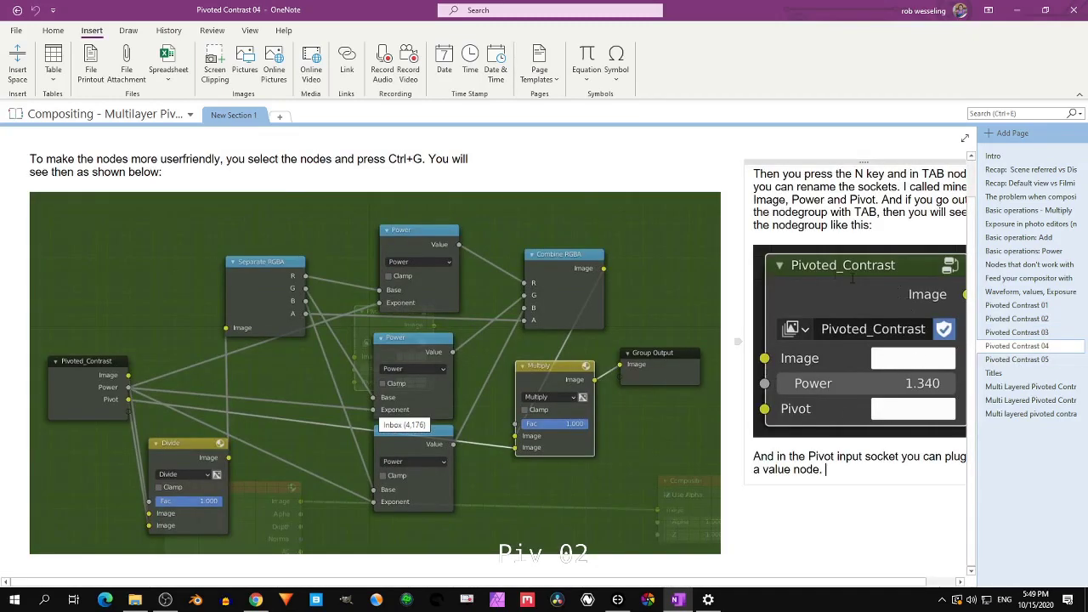
key(ctrl+Page_Down)
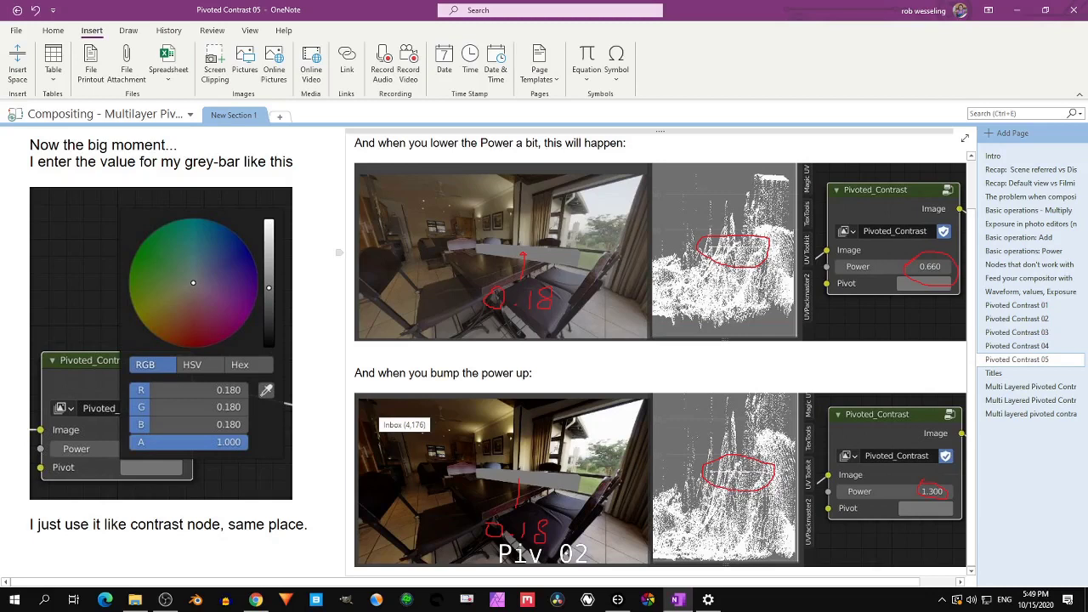
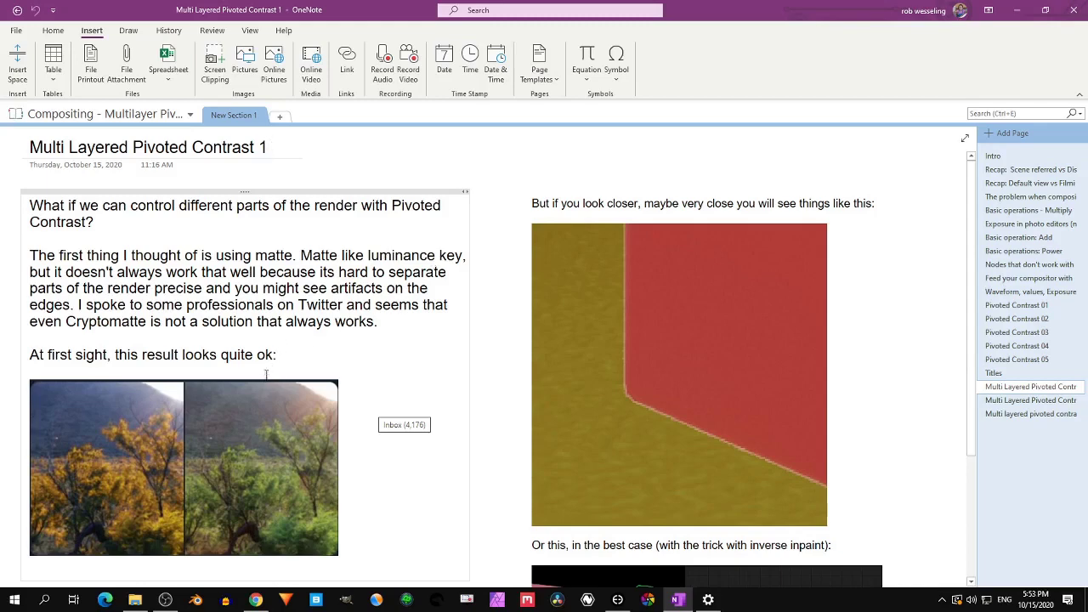
Step: Scroll the Contrast 1 page to the 'Or this, in the best case' inverse-inpaint screenshot
scroll(267, 376, down, 1)
scroll(267, 377, down, 1)
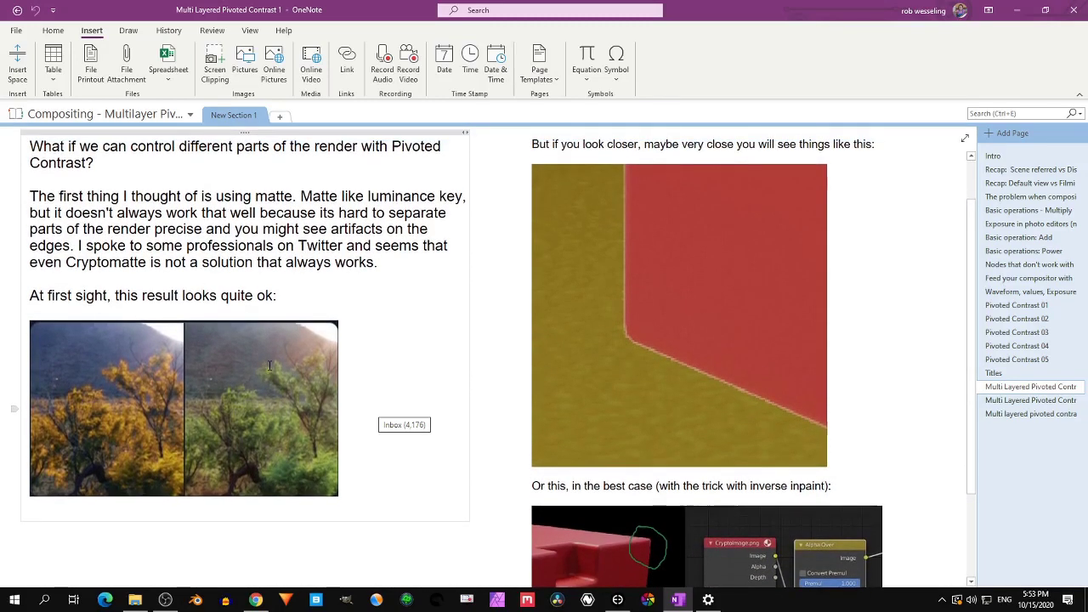
scroll(272, 355, up, 1)
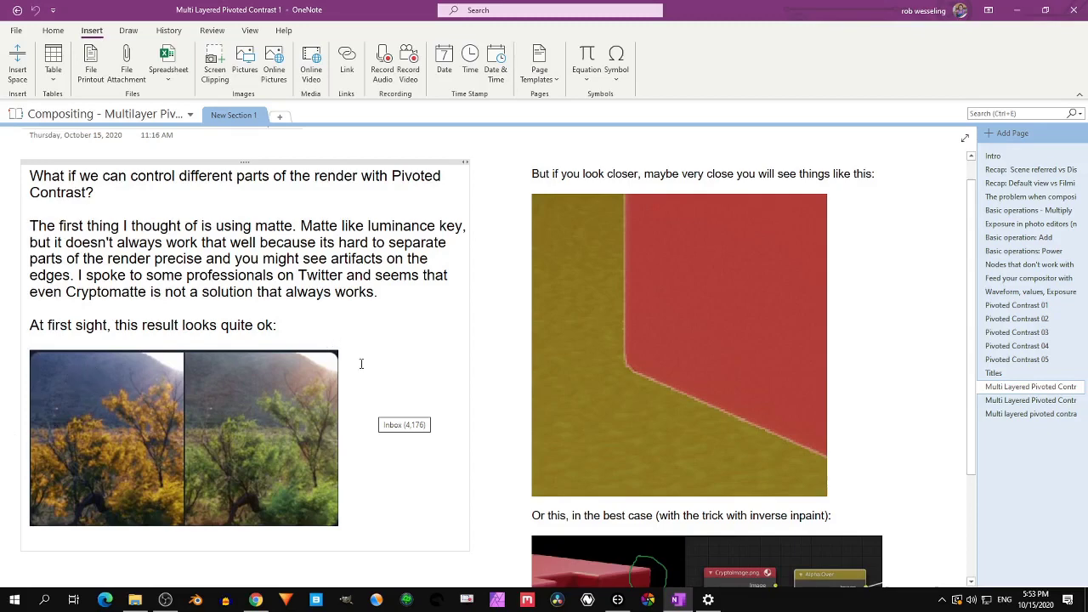
scroll(354, 338, down, 1)
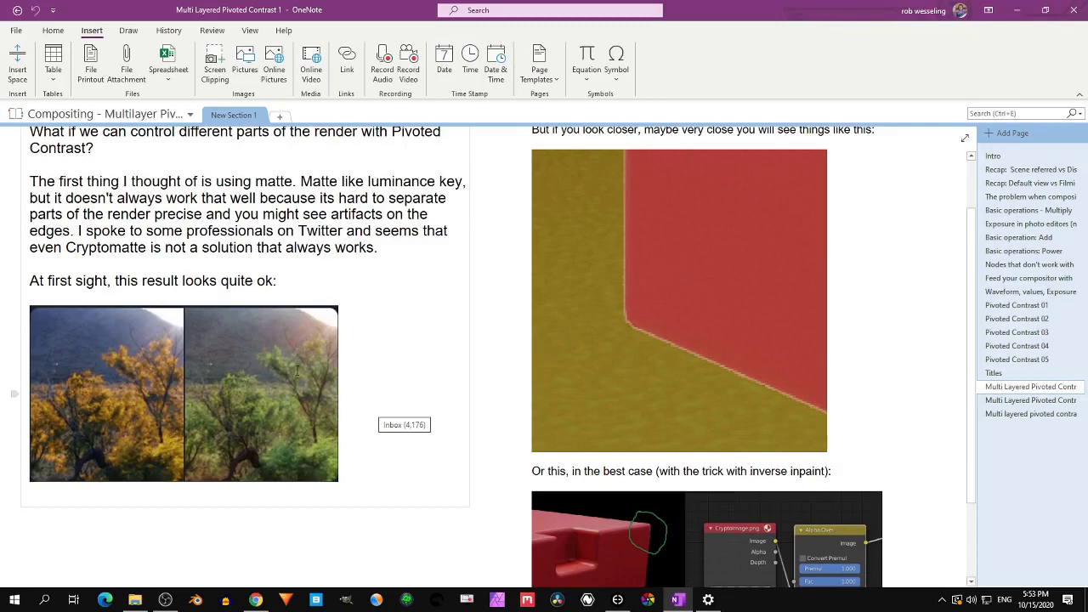
scroll(377, 309, up, 1)
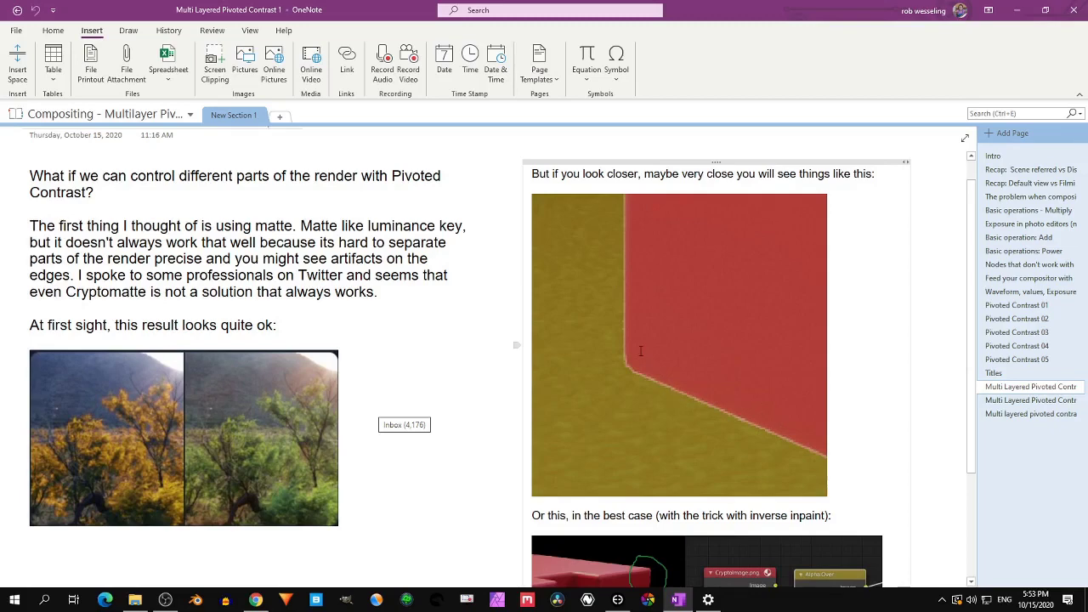
scroll(641, 351, down, 4)
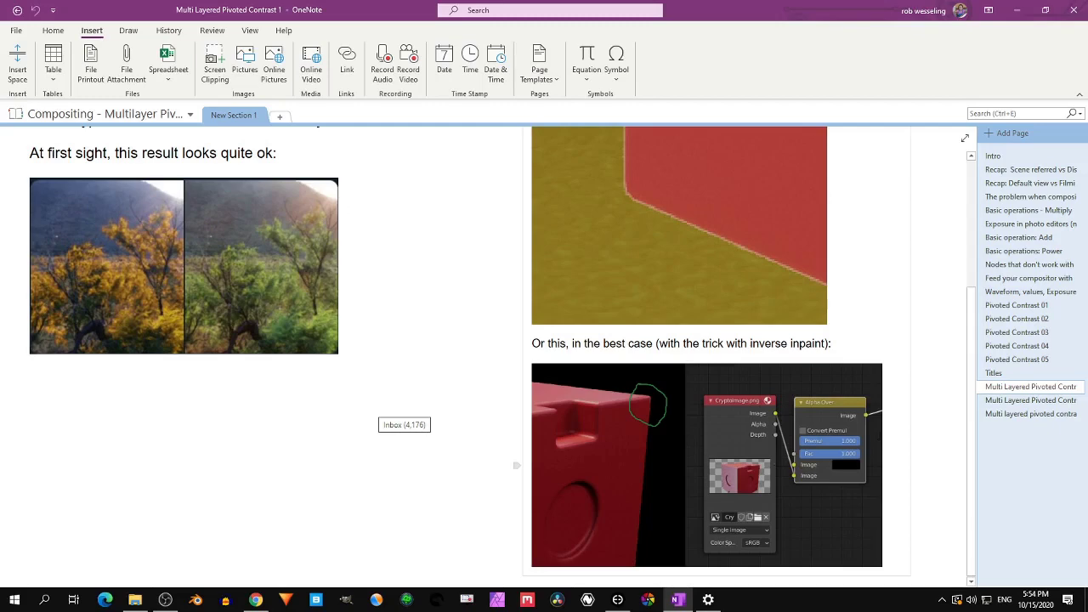
Step: Switch to the Multi Layered Pivoted Contrast 2 page and scroll to the holdout-icons screenshot
click(1009, 401)
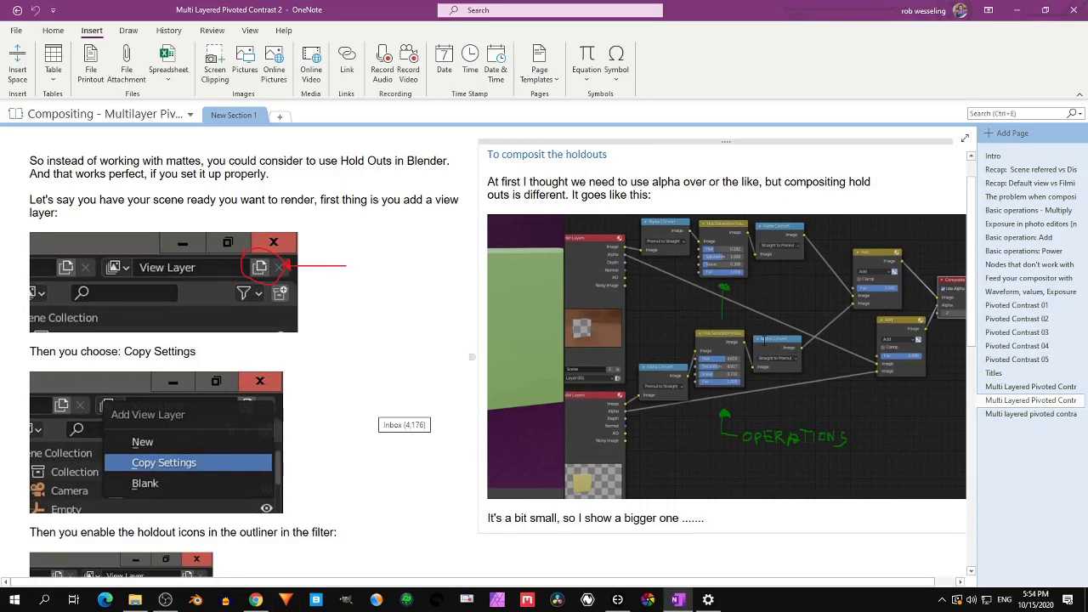
scroll(549, 212, up, 1)
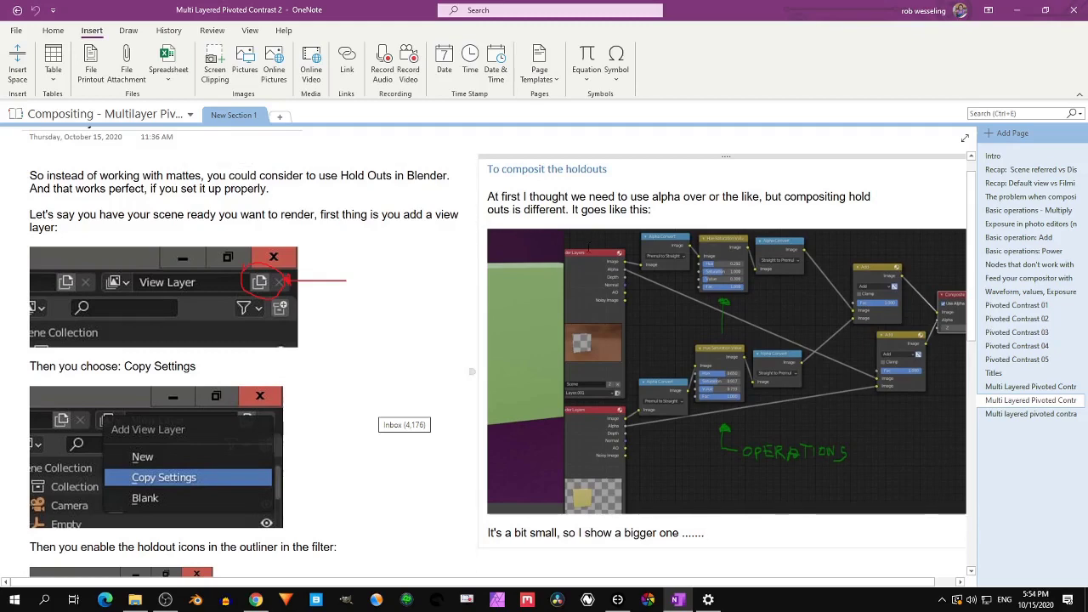
scroll(539, 228, up, 1)
scroll(159, 185, down, 1)
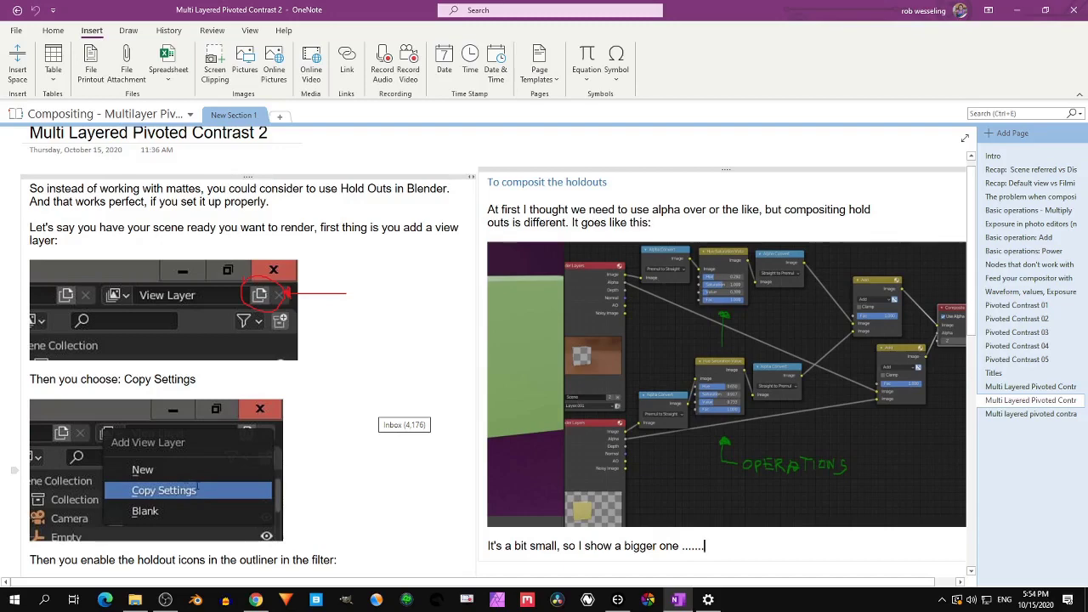
scroll(197, 490, down, 3)
scroll(212, 429, down, 5)
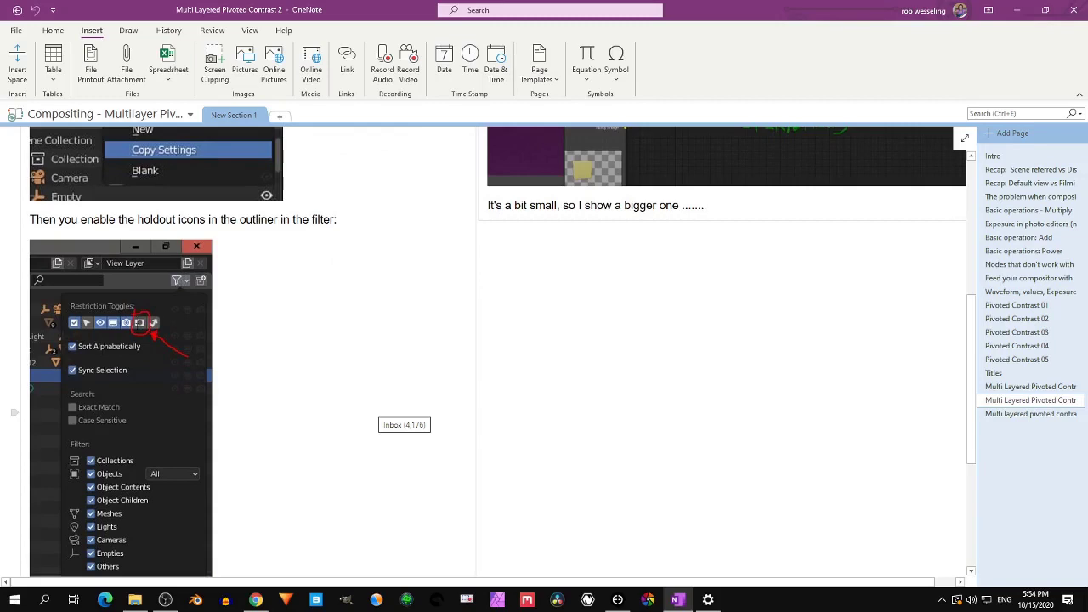
Step: Scroll past the Scene outliner screenshot and back up to the page title
scroll(144, 323, down, 1)
scroll(158, 300, up, 1)
scroll(159, 300, up, 1)
scroll(159, 301, down, 6)
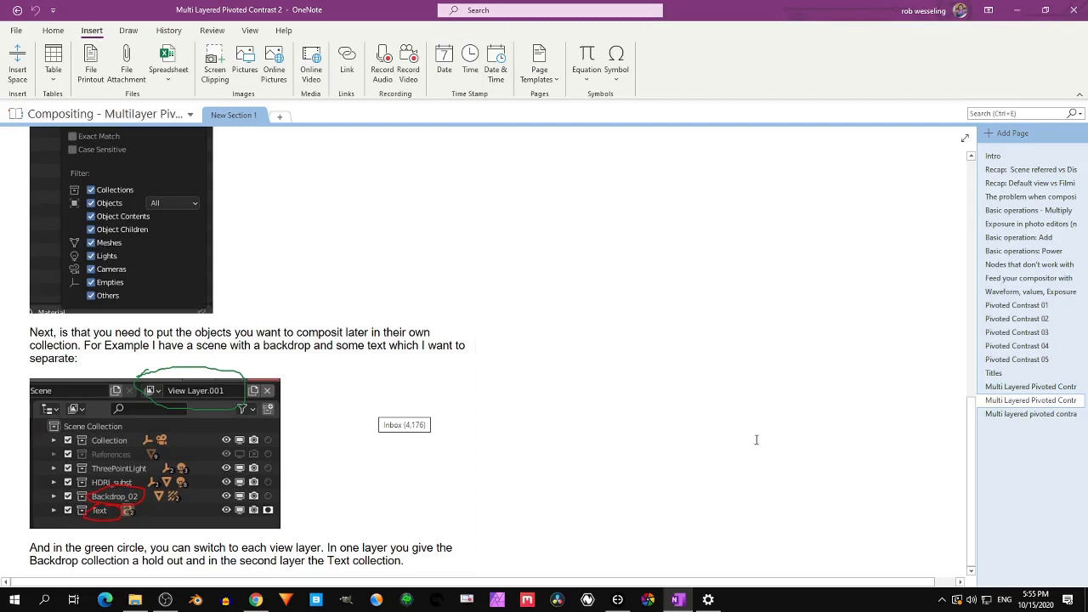
scroll(974, 325, up, 6)
scroll(974, 326, up, 3)
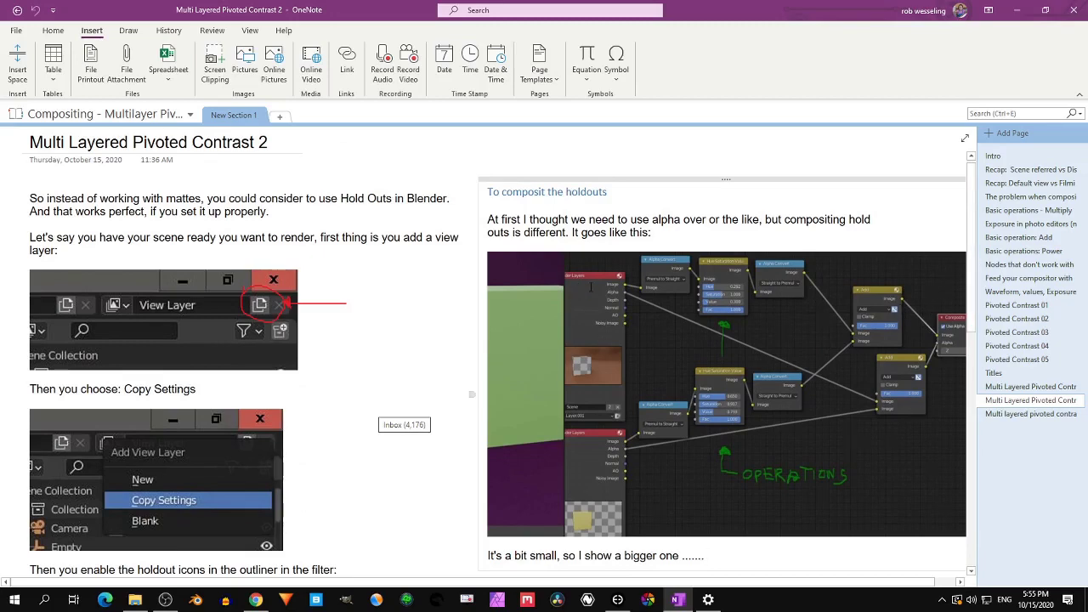
Step: Go to the 'Multi layered pivoted contrast - compositing' page
scroll(592, 308, down, 1)
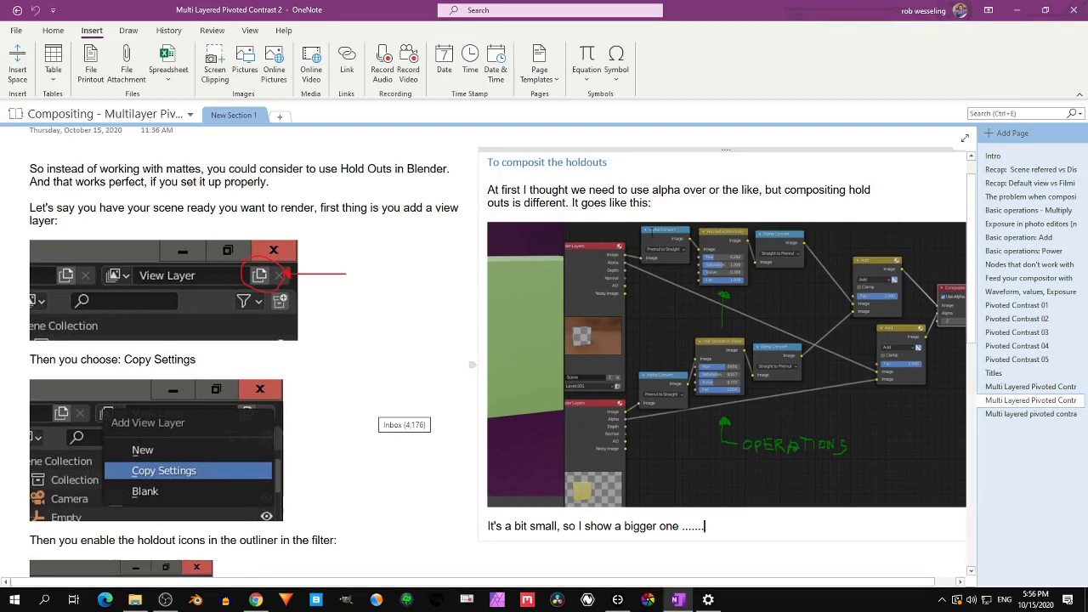
click(1027, 424)
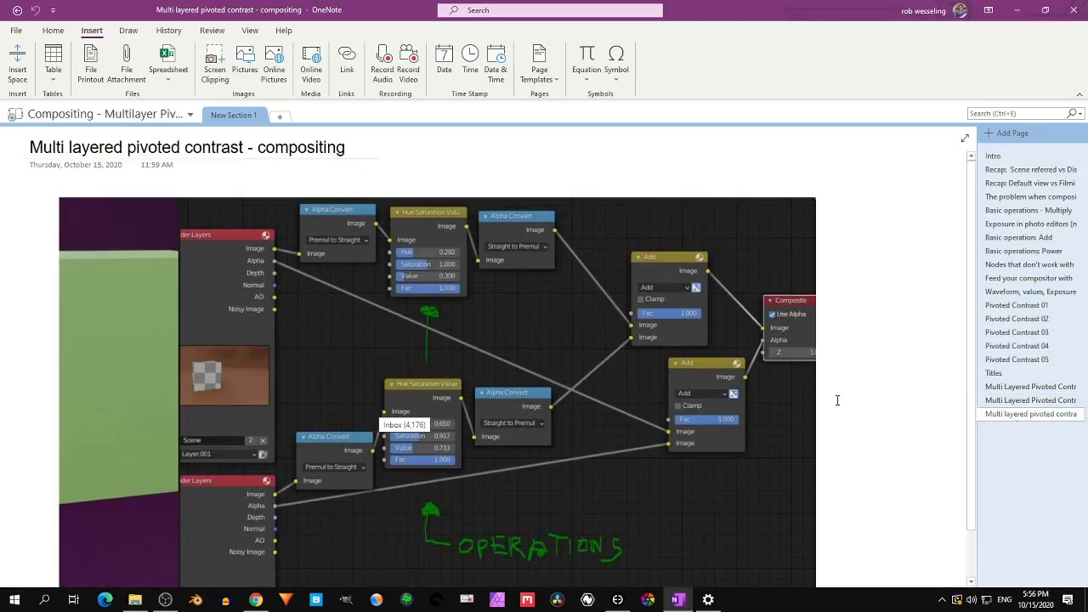
Step: Scroll the compositing page until the node tree and its OPERATIONS annotation fill the view
scroll(838, 401, down, 2)
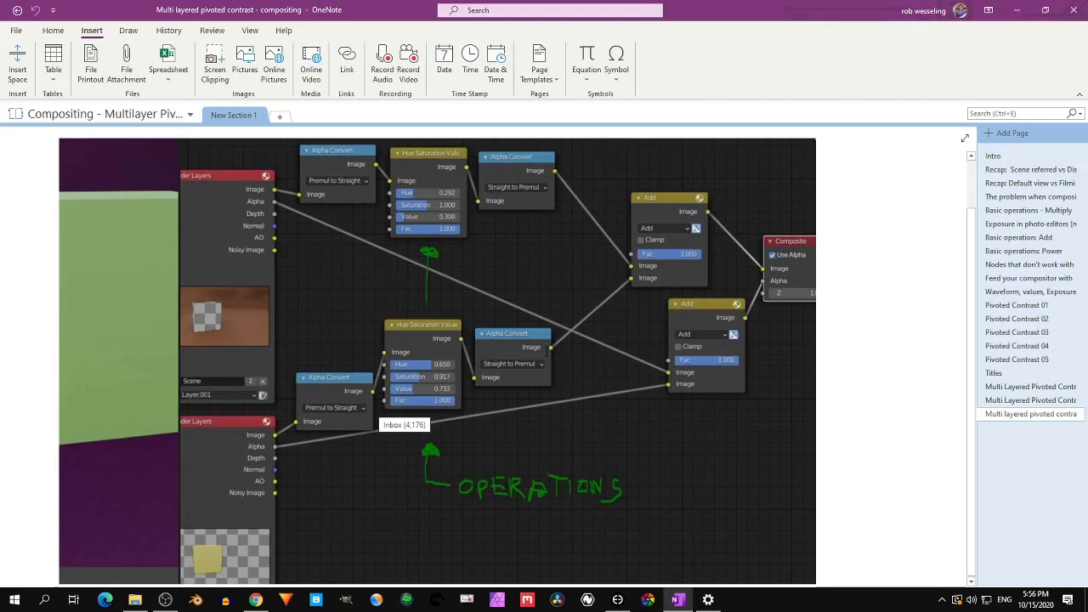
scroll(31, 233, down, 1)
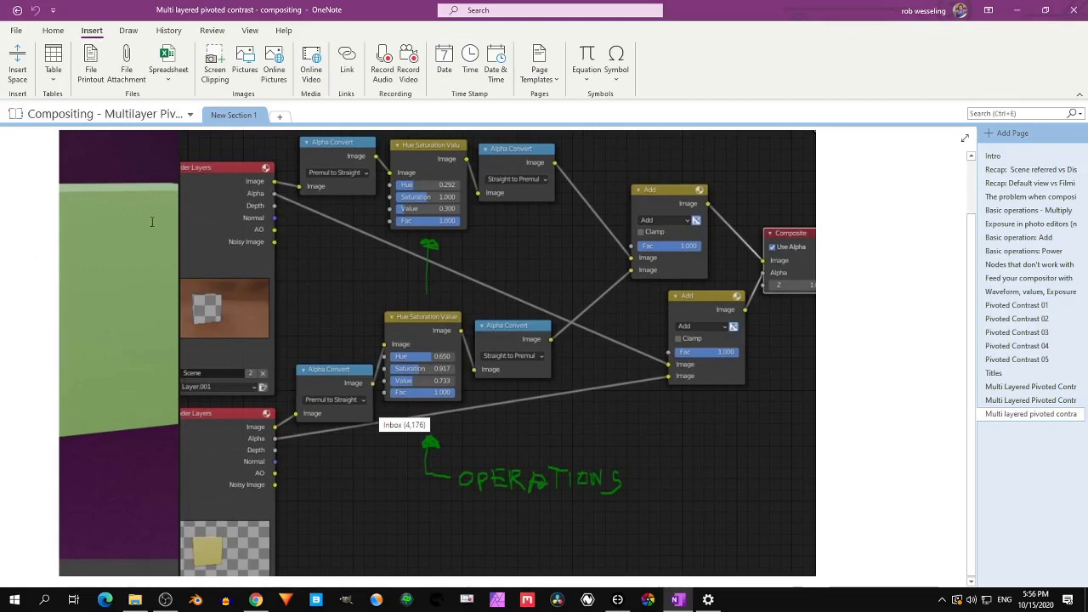